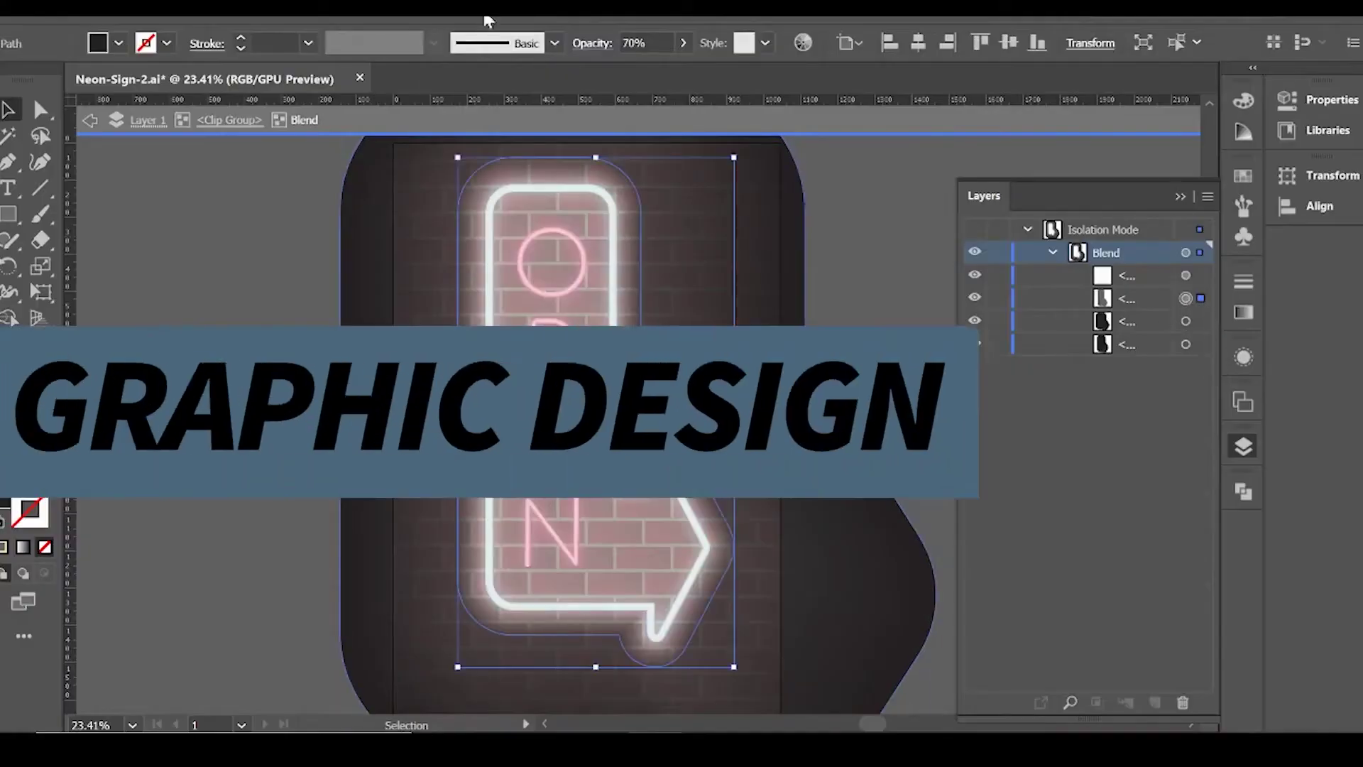
Step: Lower the neon sign's opacity to 43% in Illustrator
{"action": "left_click_drag", "start_coordinate": [679, 89], "coordinate": [666, 90]}
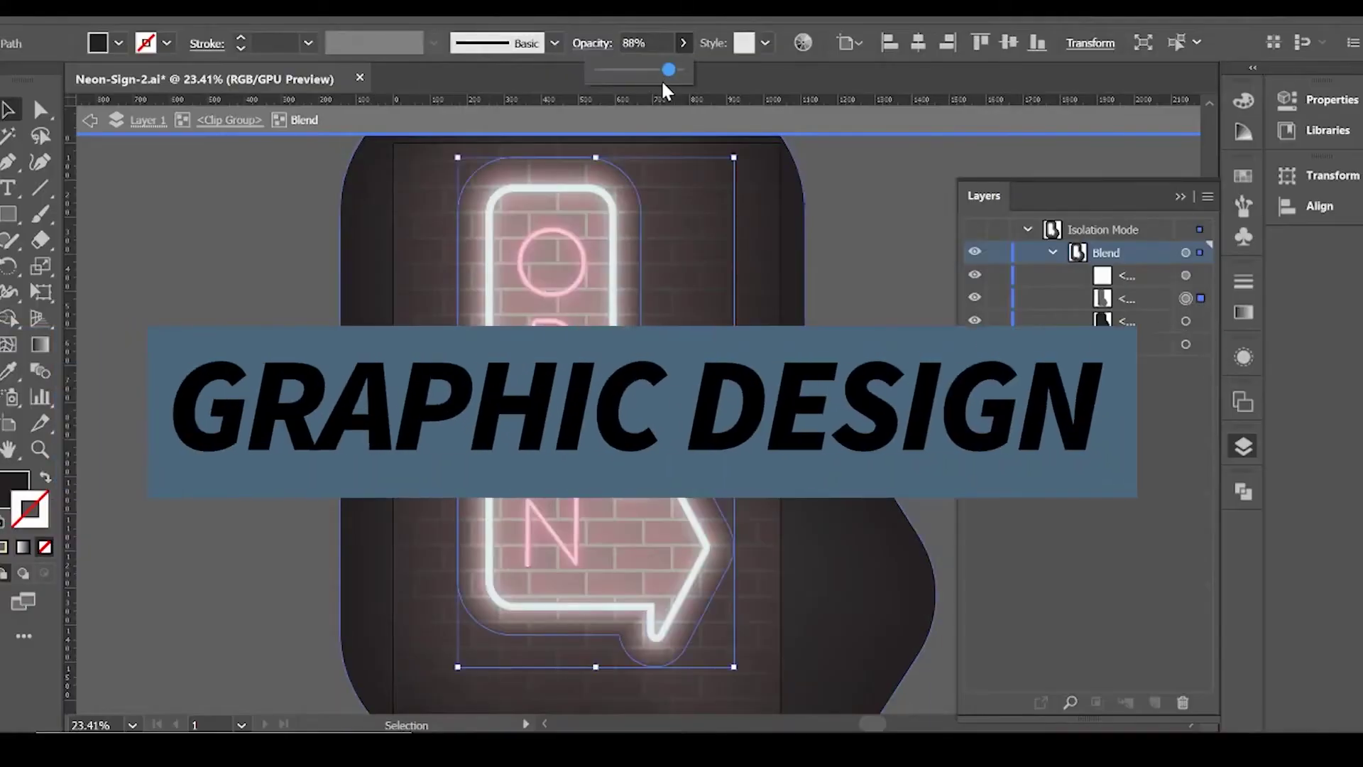
{"action": "type", "text": "43"}
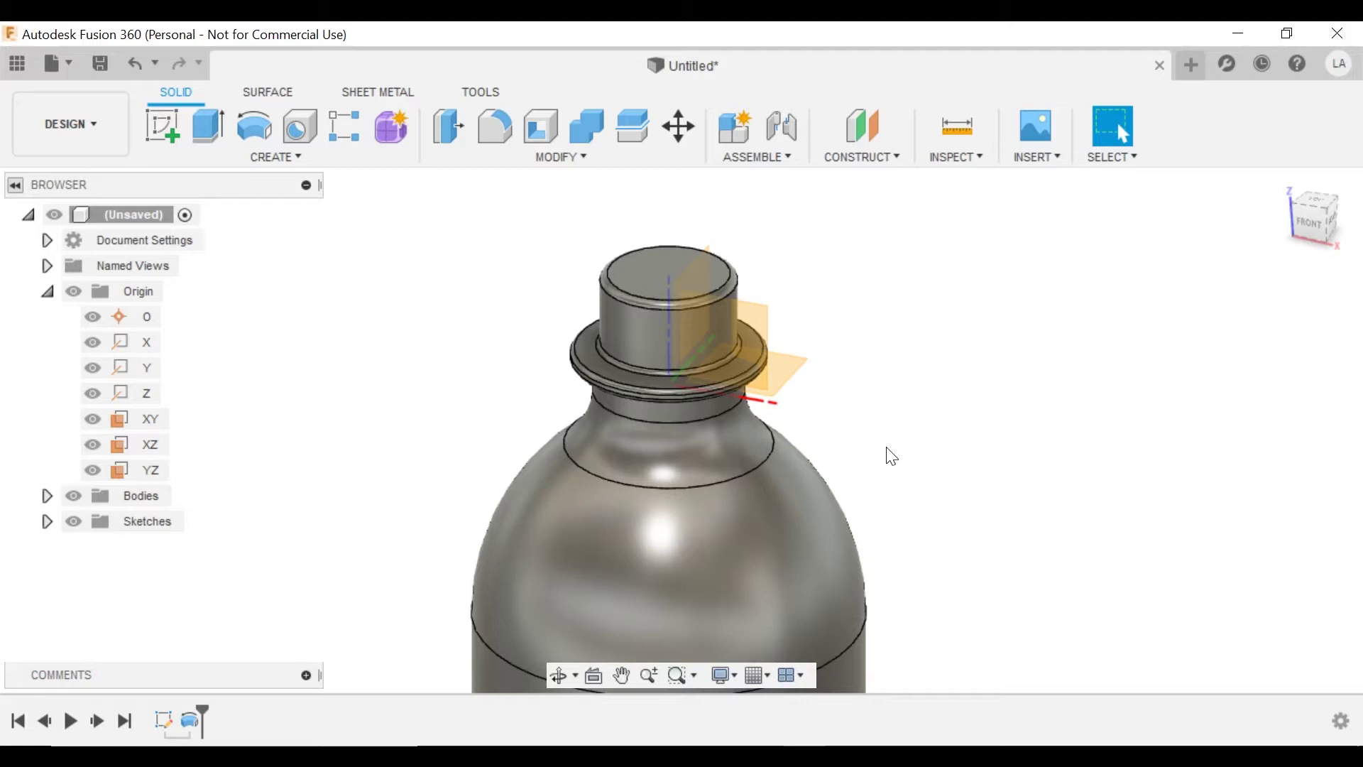
Step: Orbit, zoom and pan to look down on the bottle neck, bottle shifted left
{"action": "scroll", "coordinate": [636, 353], "scroll_direction": "up", "scroll_amount": 5}
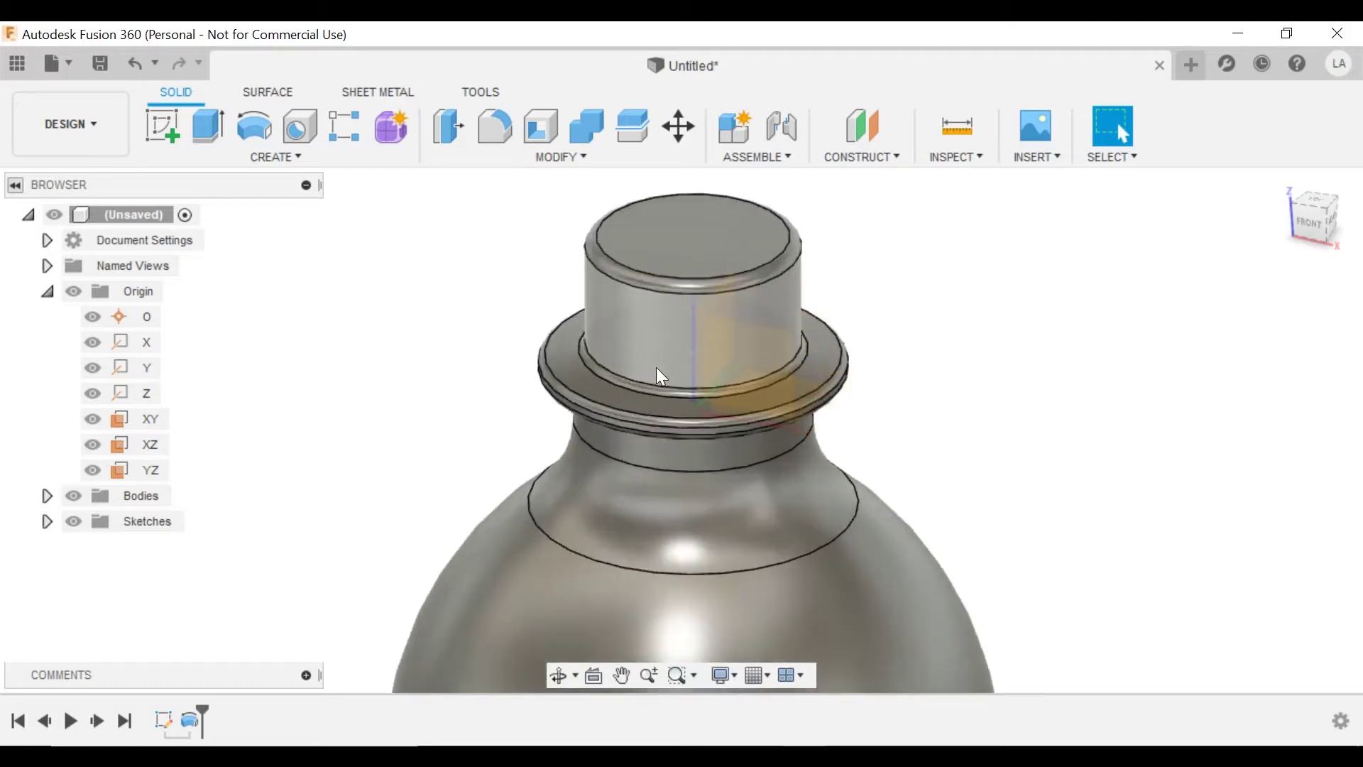
{"action": "middle_click_drag", "start_coordinate": [656, 368], "coordinate": [657, 366], "text": "shift"}
{"action": "scroll", "coordinate": [654, 365], "scroll_direction": "up", "scroll_amount": 2}
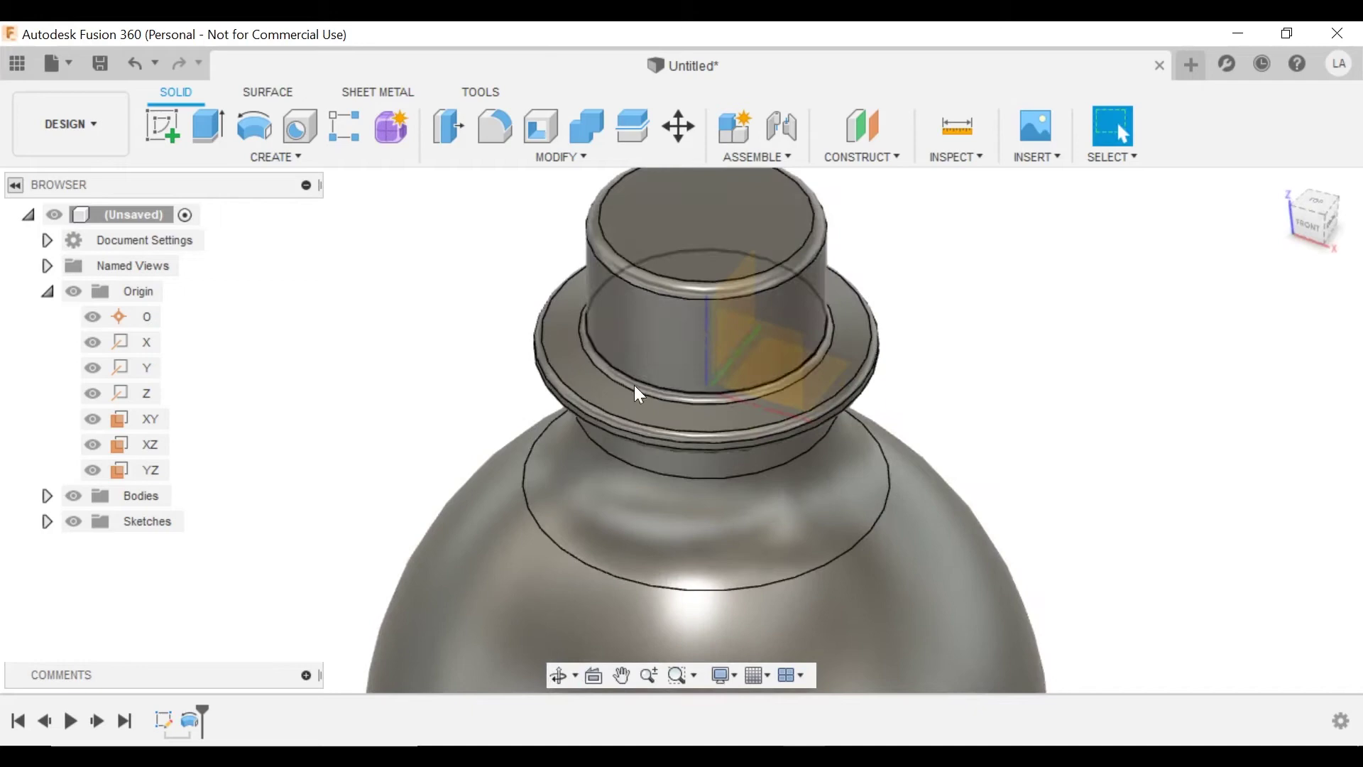
{"action": "scroll", "coordinate": [664, 356], "scroll_direction": "down", "scroll_amount": 4}
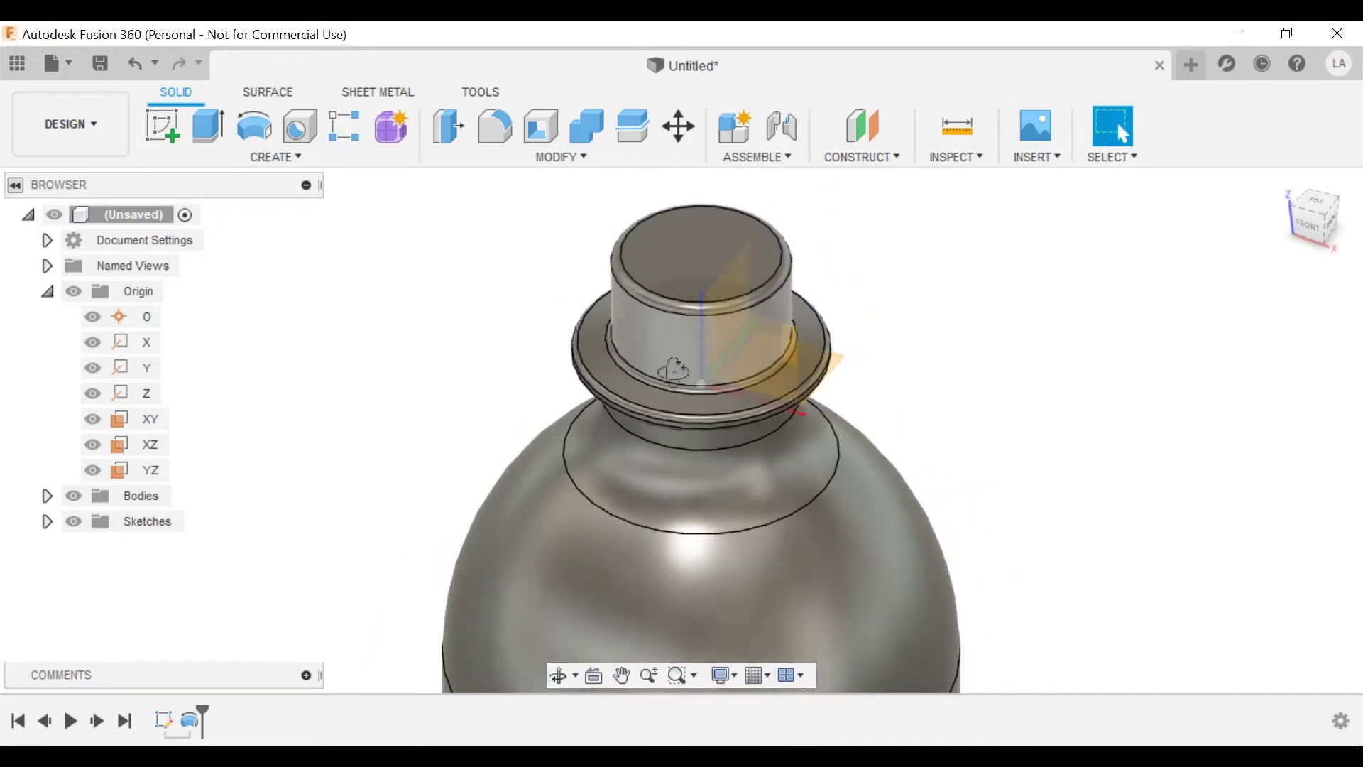
{"action": "middle_click_drag", "start_coordinate": [671, 351], "coordinate": [653, 396], "text": "shift"}
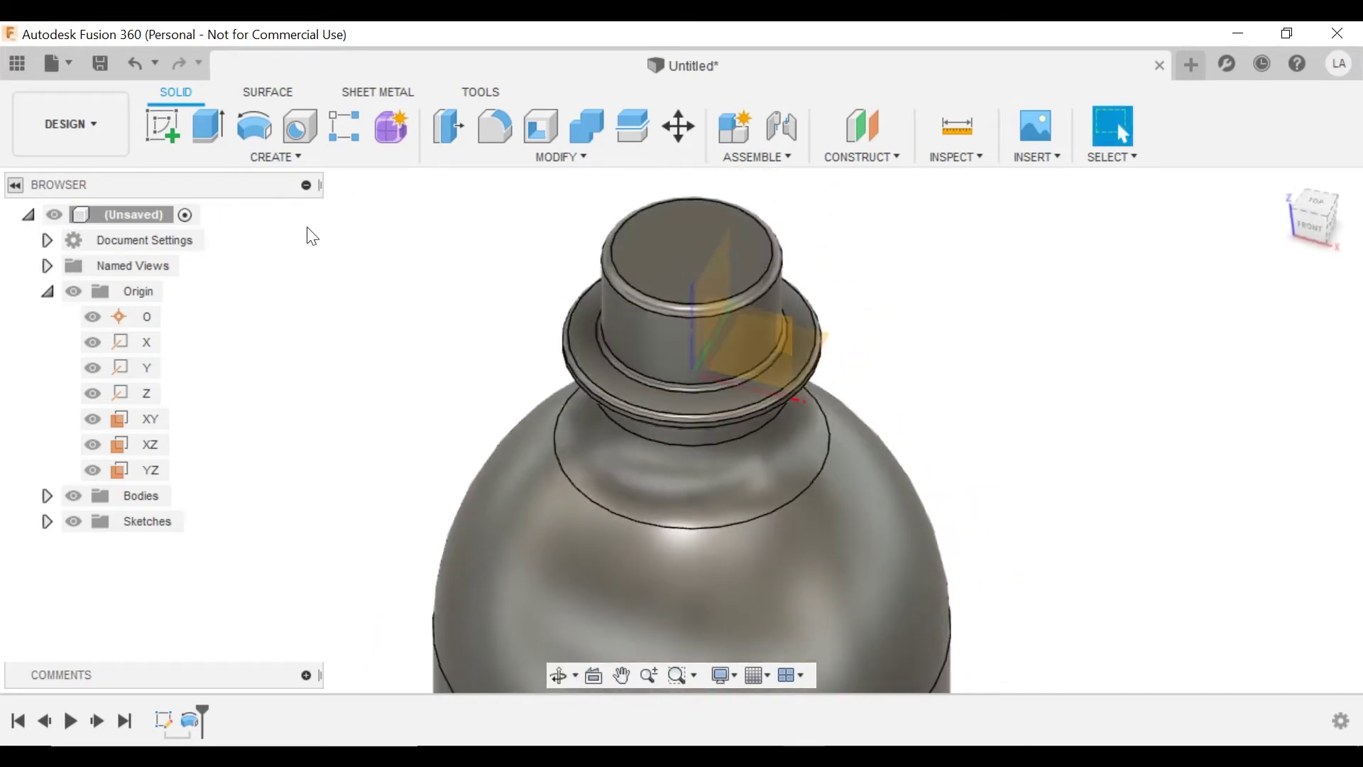
{"action": "middle_click_drag", "start_coordinate": [458, 337], "coordinate": [374, 341]}
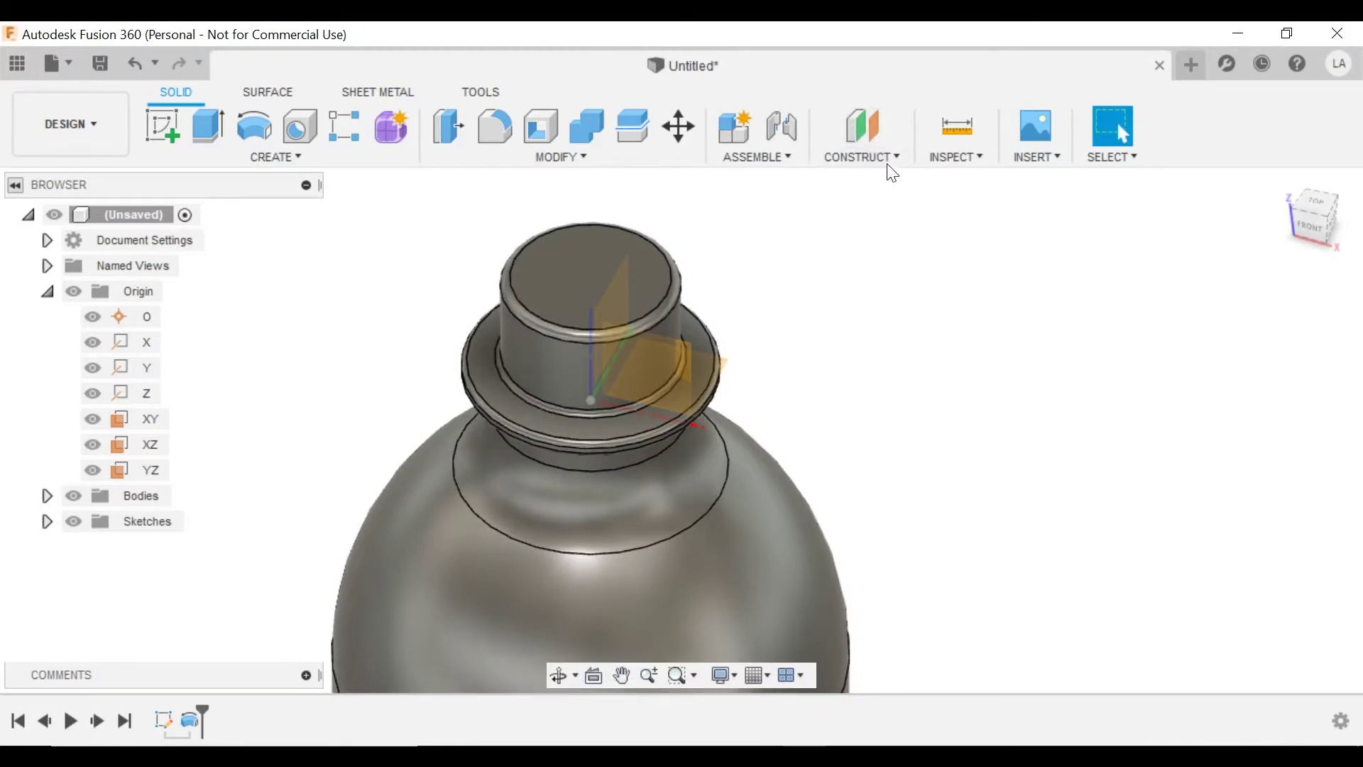
Step: Add an offset construction plane -4 mm below the neck's top face
{"action": "left_click", "coordinate": [878, 153]}
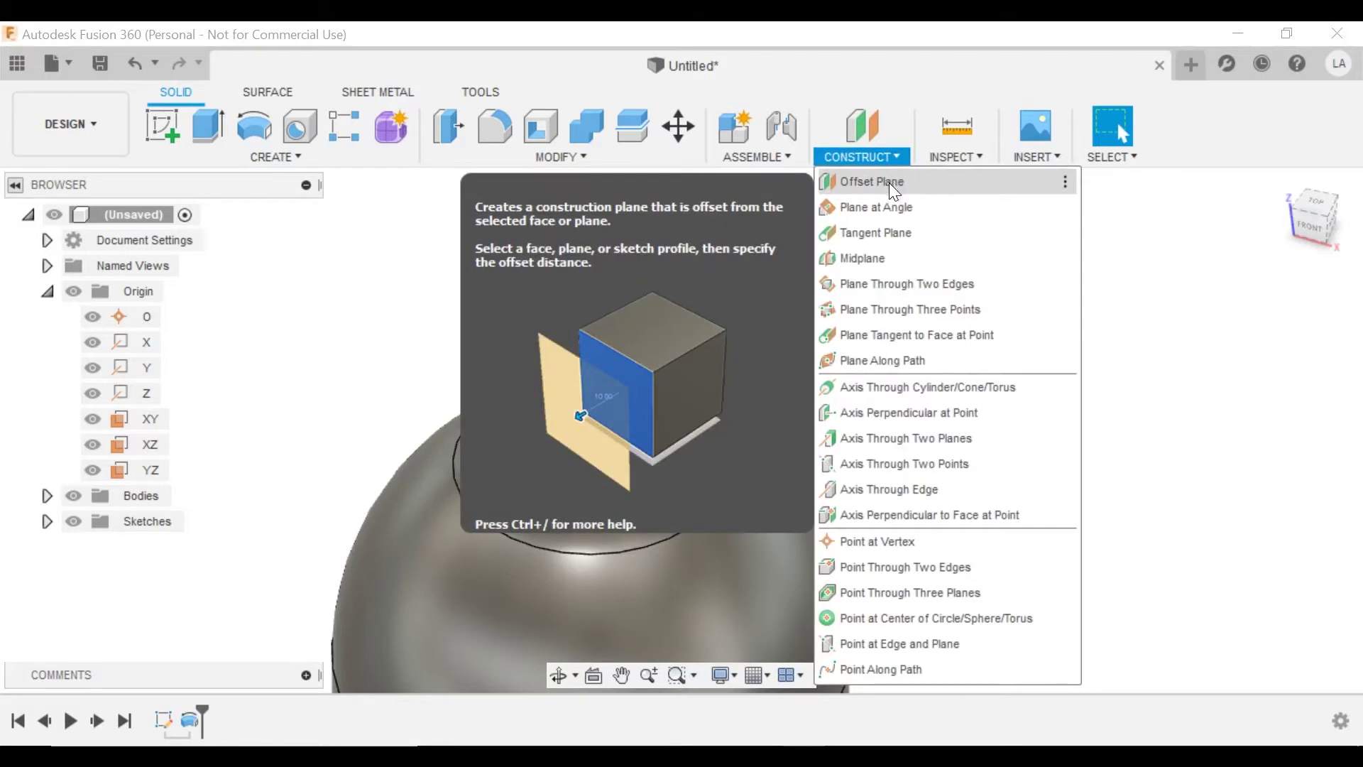
{"action": "left_click", "coordinate": [888, 182]}
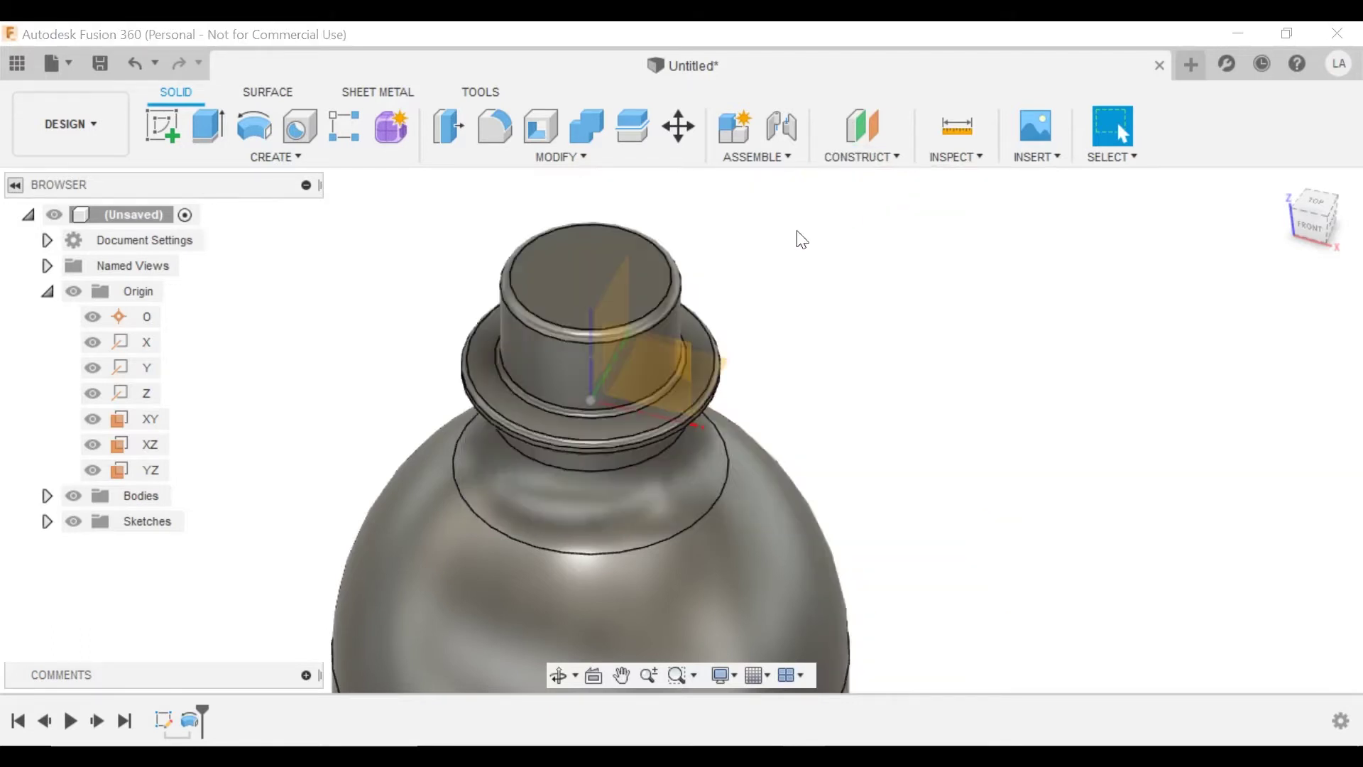
{"action": "left_click", "coordinate": [571, 265]}
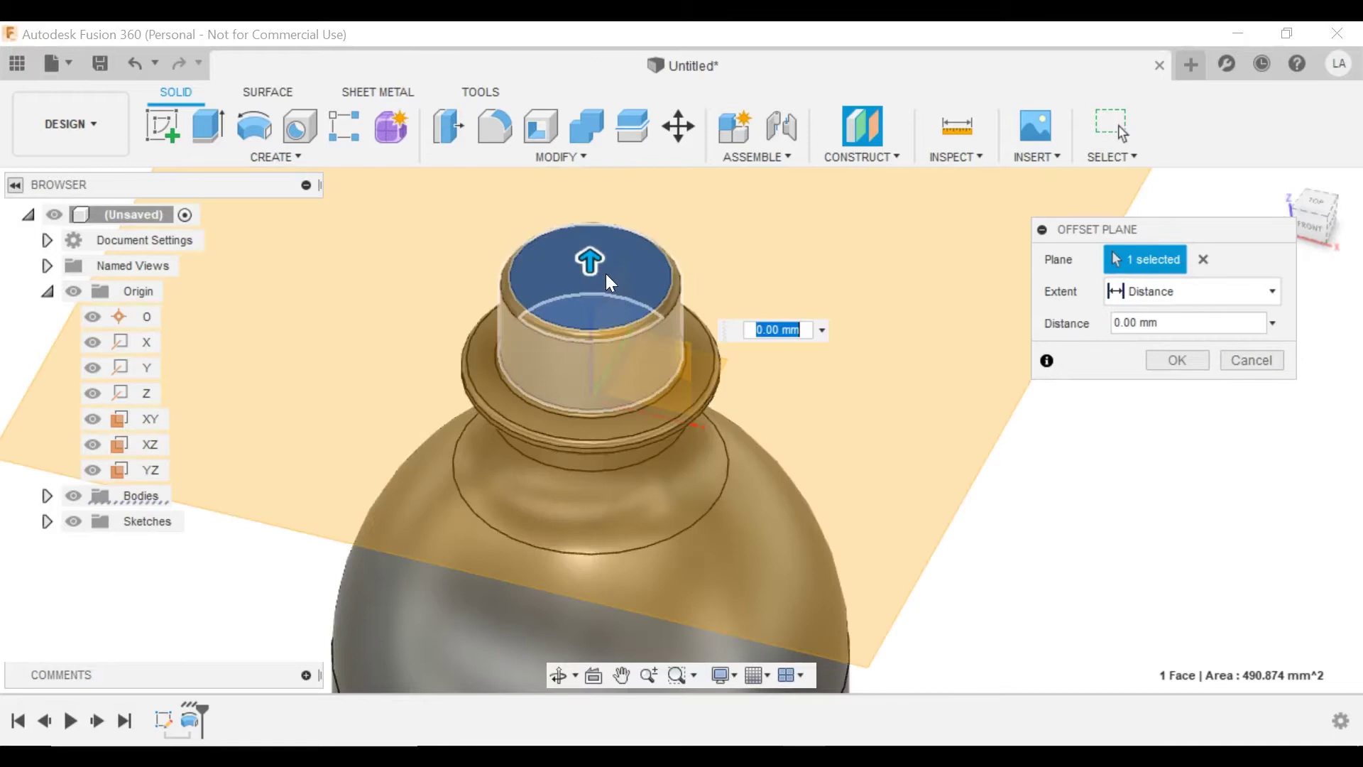
{"action": "left_click_drag", "start_coordinate": [590, 260], "coordinate": [590, 302]}
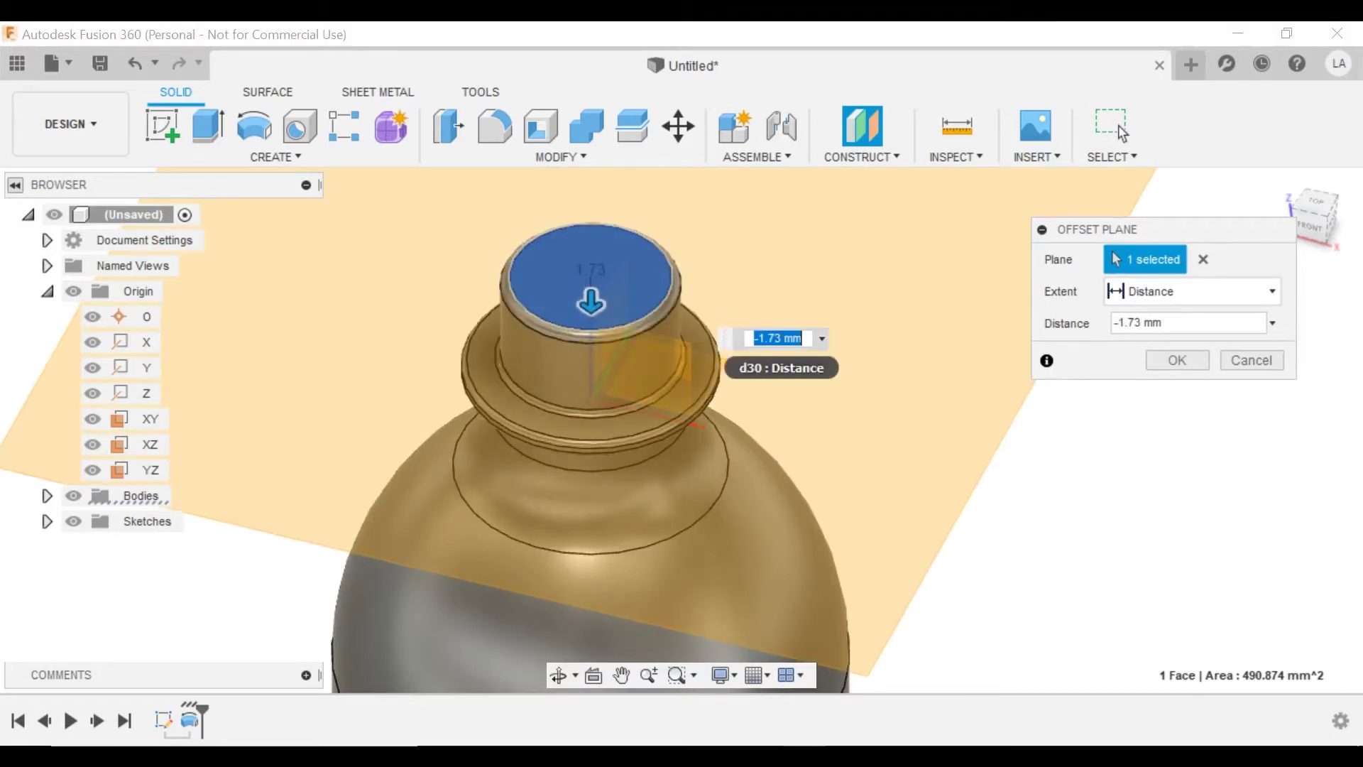
{"action": "key", "text": "BackSpace"}
{"action": "type", "text": "-4"}
{"action": "key", "text": "Return"}
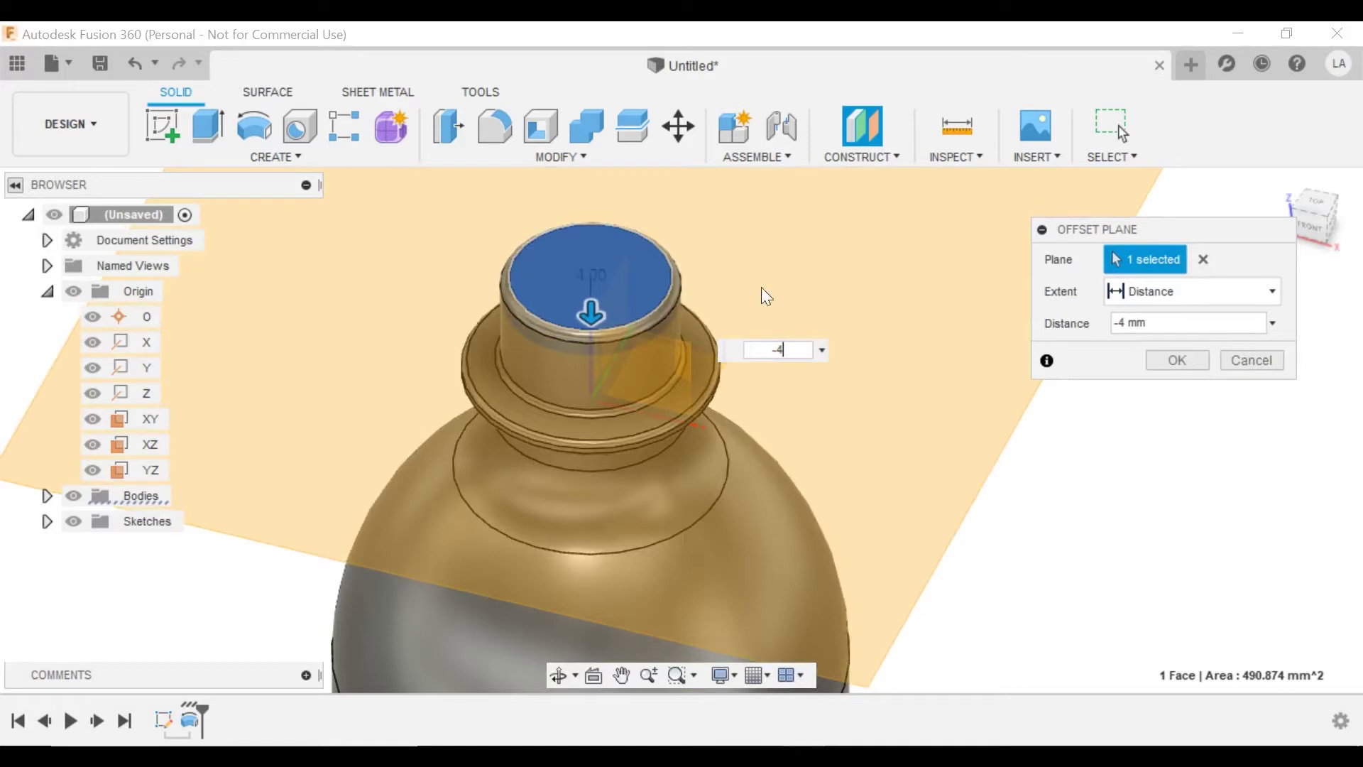
{"action": "left_click", "coordinate": [1175, 360]}
{"action": "middle_click_drag", "start_coordinate": [754, 387], "coordinate": [770, 355], "text": "shift"}
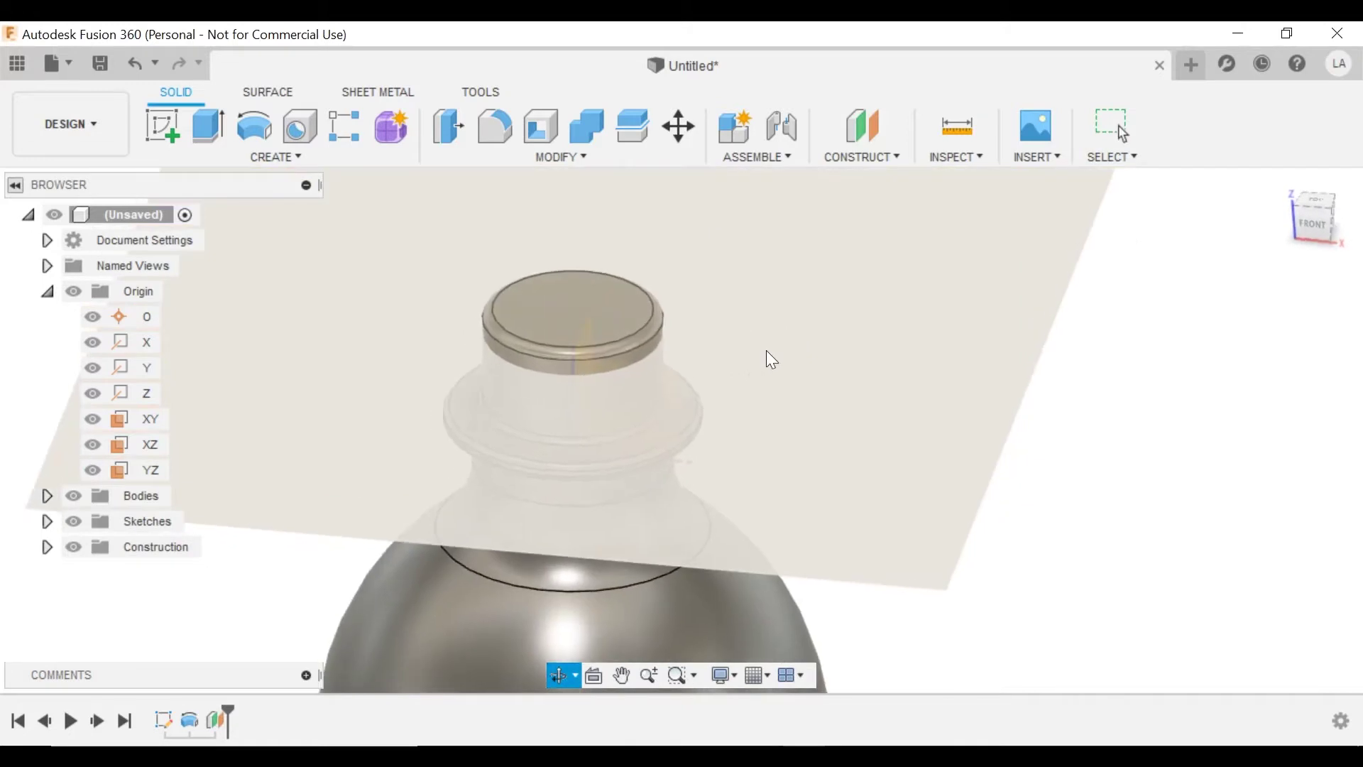
Step: Start a coil placed on the new offset plane
{"action": "left_click", "coordinate": [254, 157]}
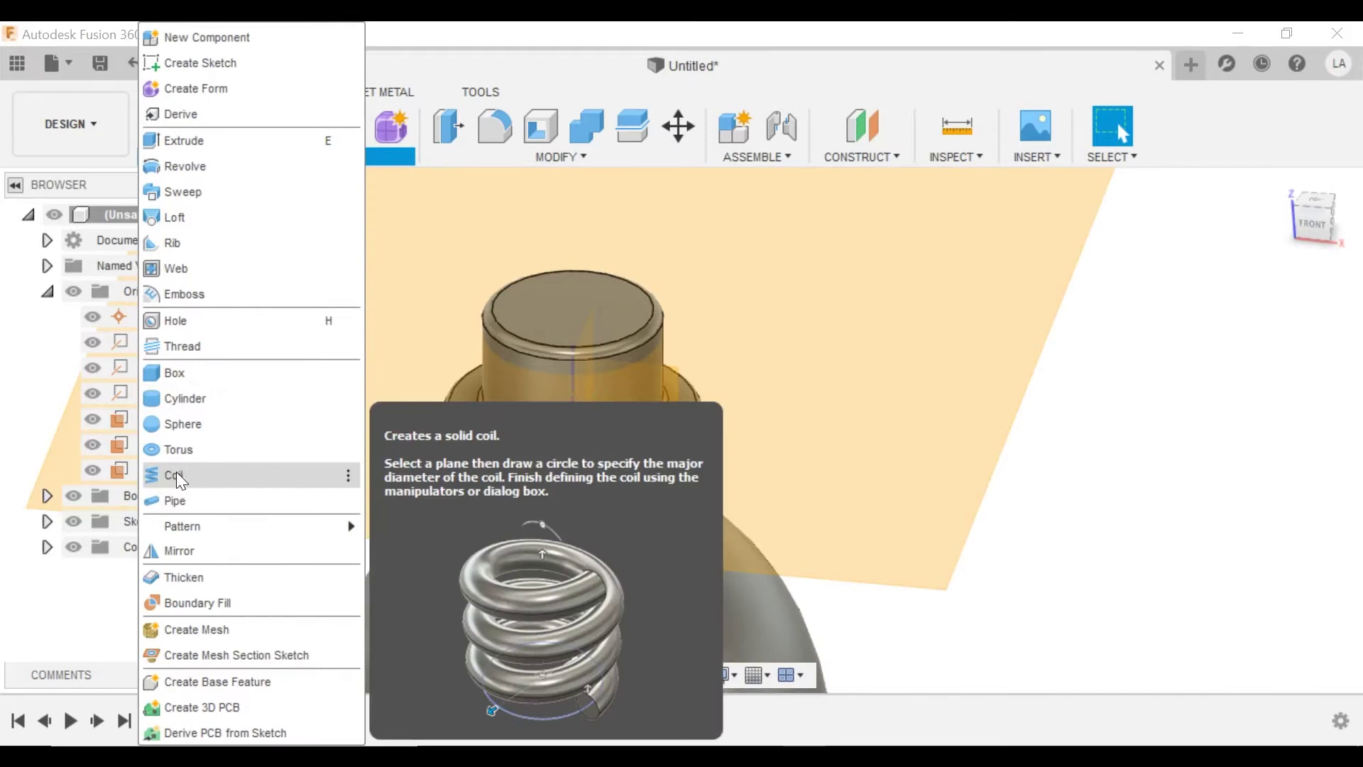
{"action": "left_click", "coordinate": [173, 471]}
{"action": "left_click", "coordinate": [390, 454]}
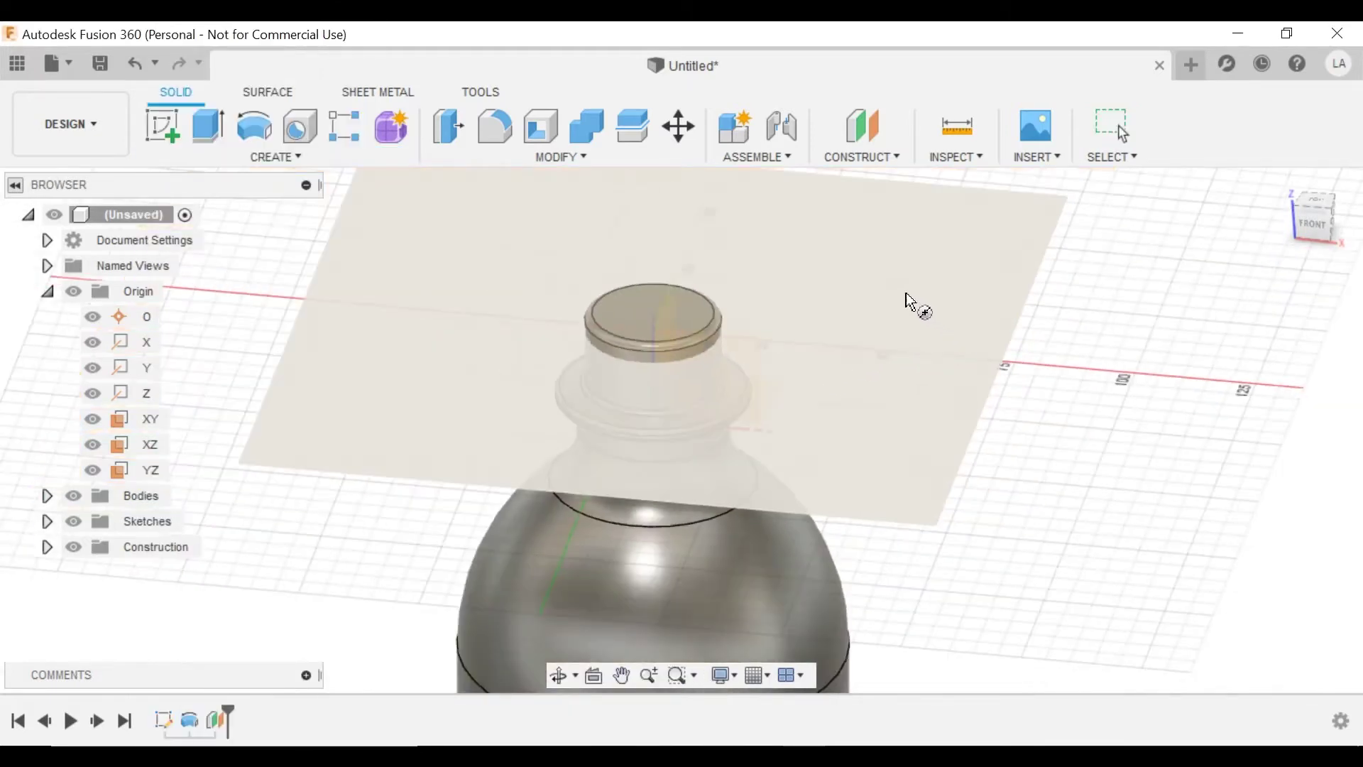
{"action": "left_click", "coordinate": [857, 310]}
Step: In Top view, centre the coil on the origin with a 28 mm diameter
{"action": "left_click", "coordinate": [1309, 212]}
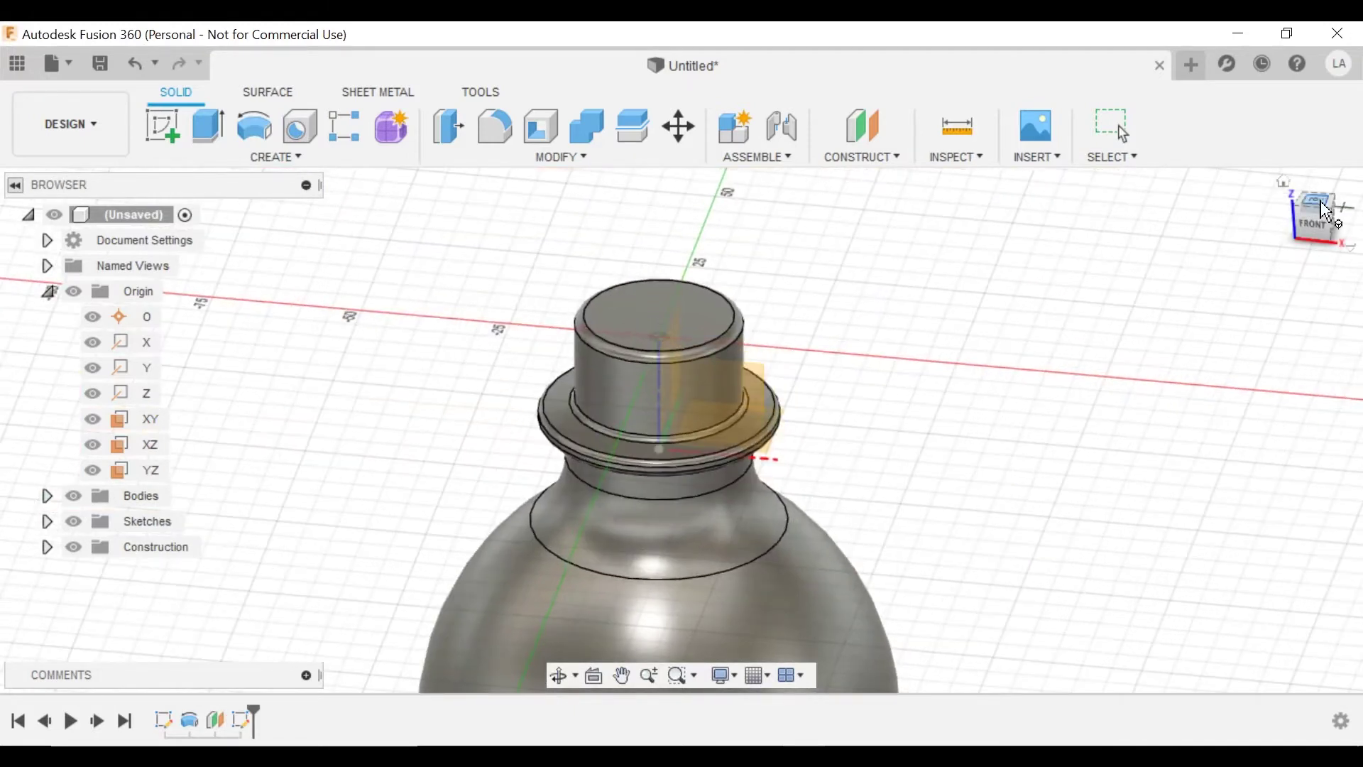
{"action": "left_click", "coordinate": [1324, 210]}
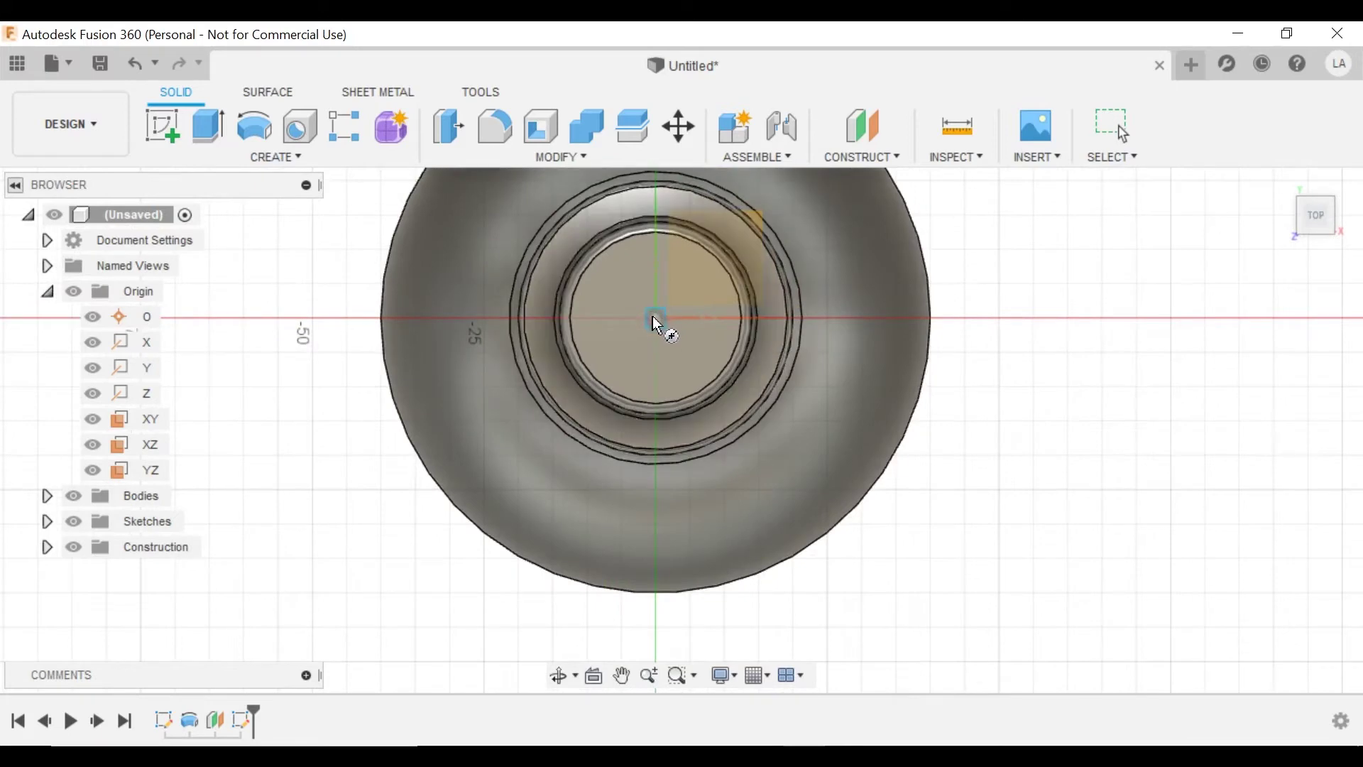
{"action": "left_click", "coordinate": [656, 319]}
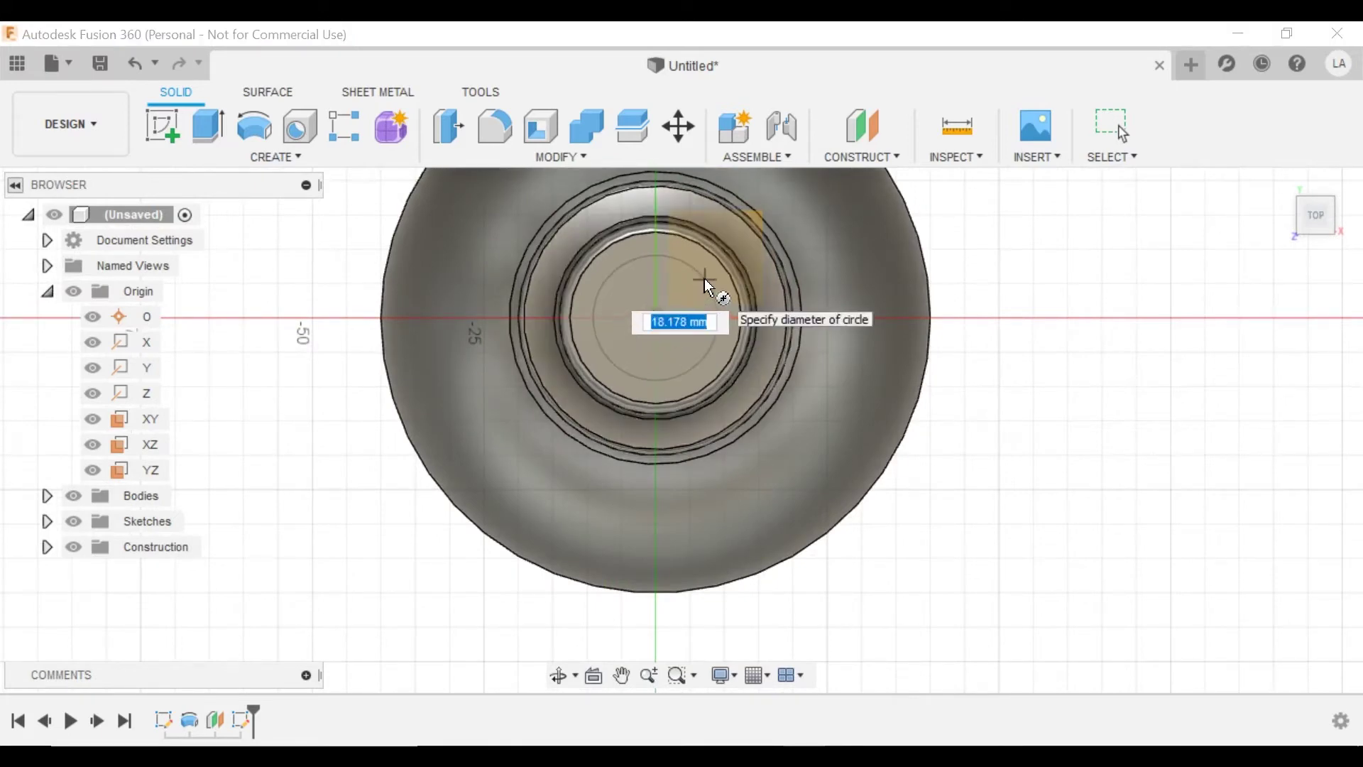
{"action": "type", "text": "28"}
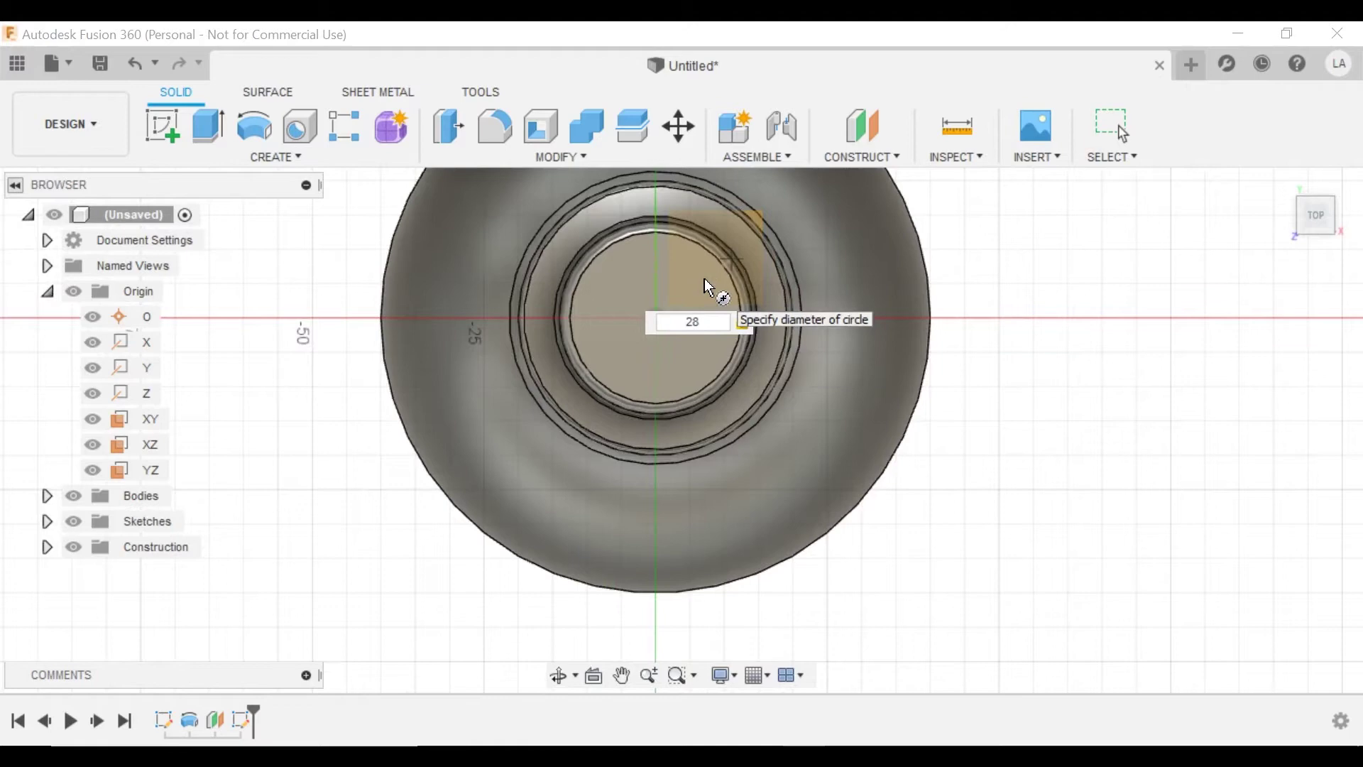
{"action": "key", "text": "Return"}
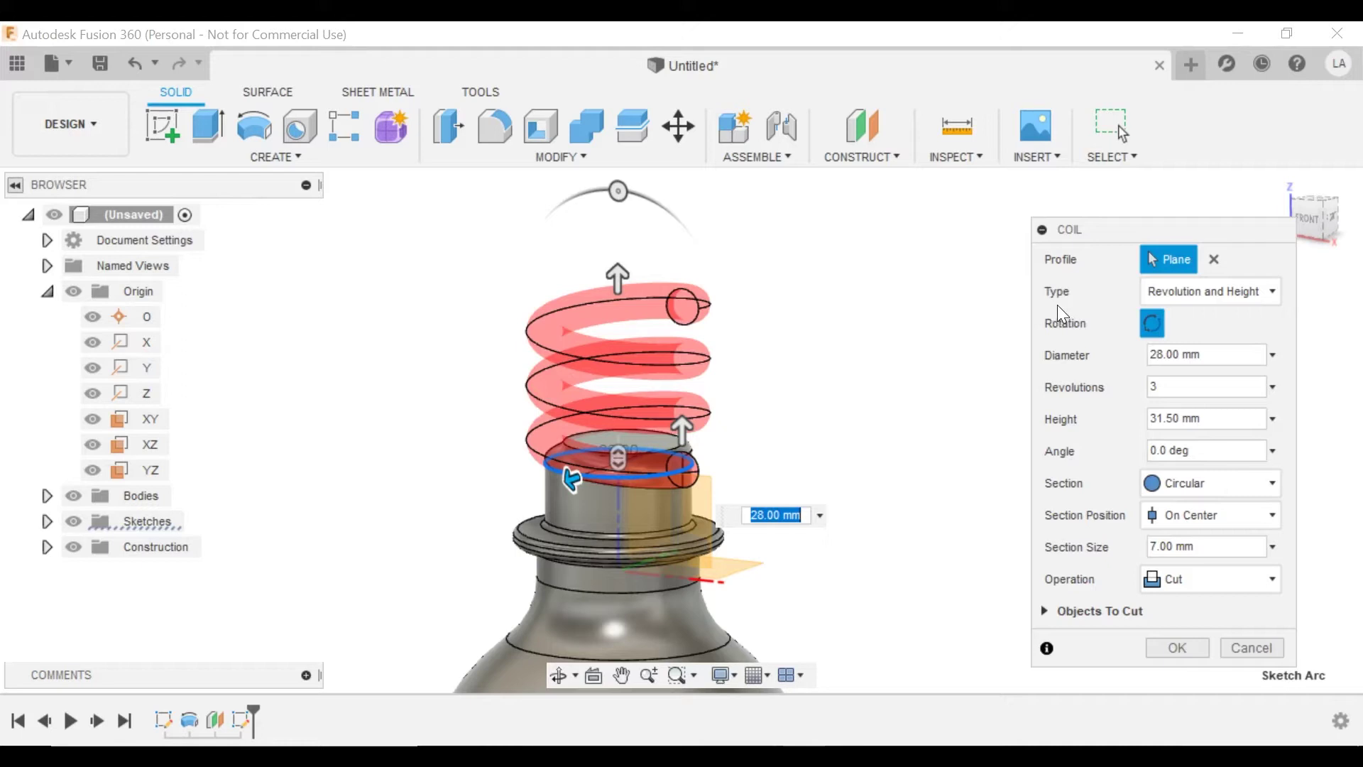
{"action": "left_click", "coordinate": [1192, 293]}
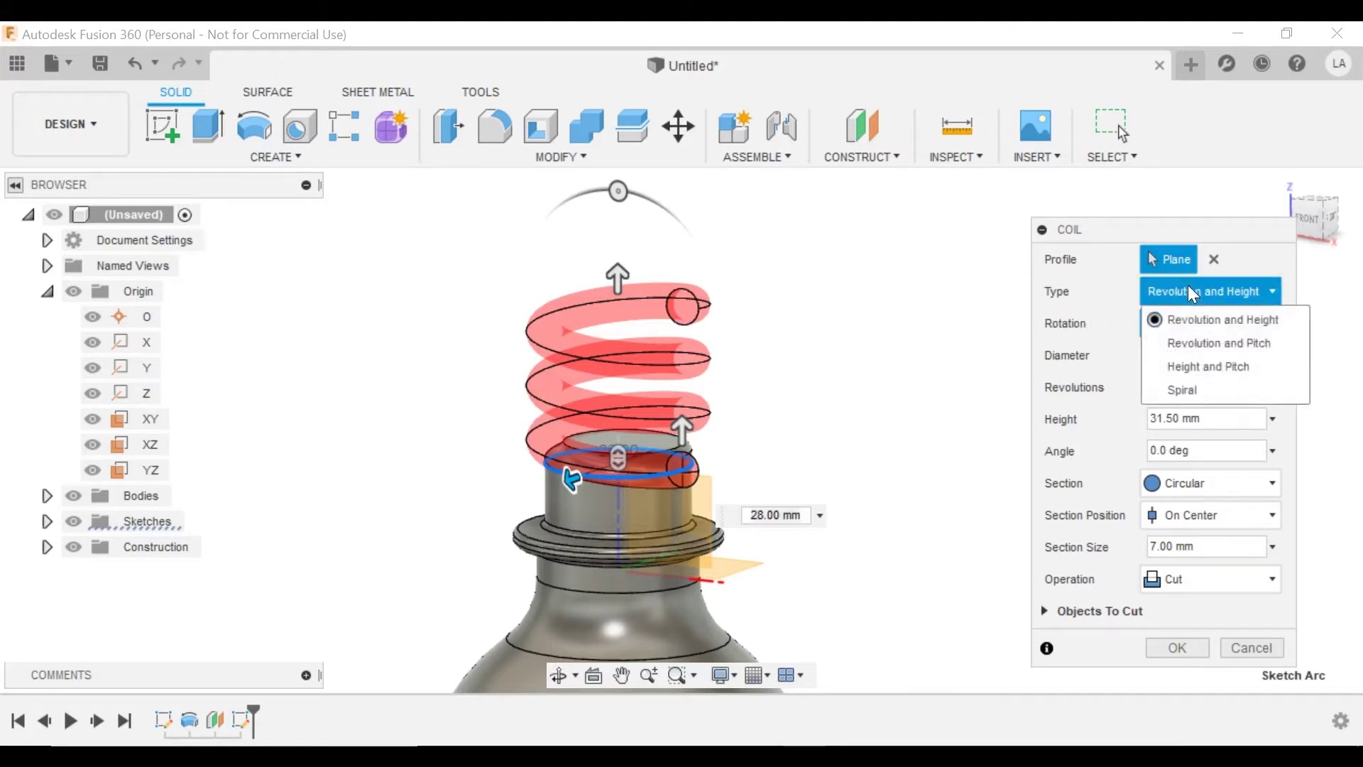
{"action": "left_click", "coordinate": [1108, 333]}
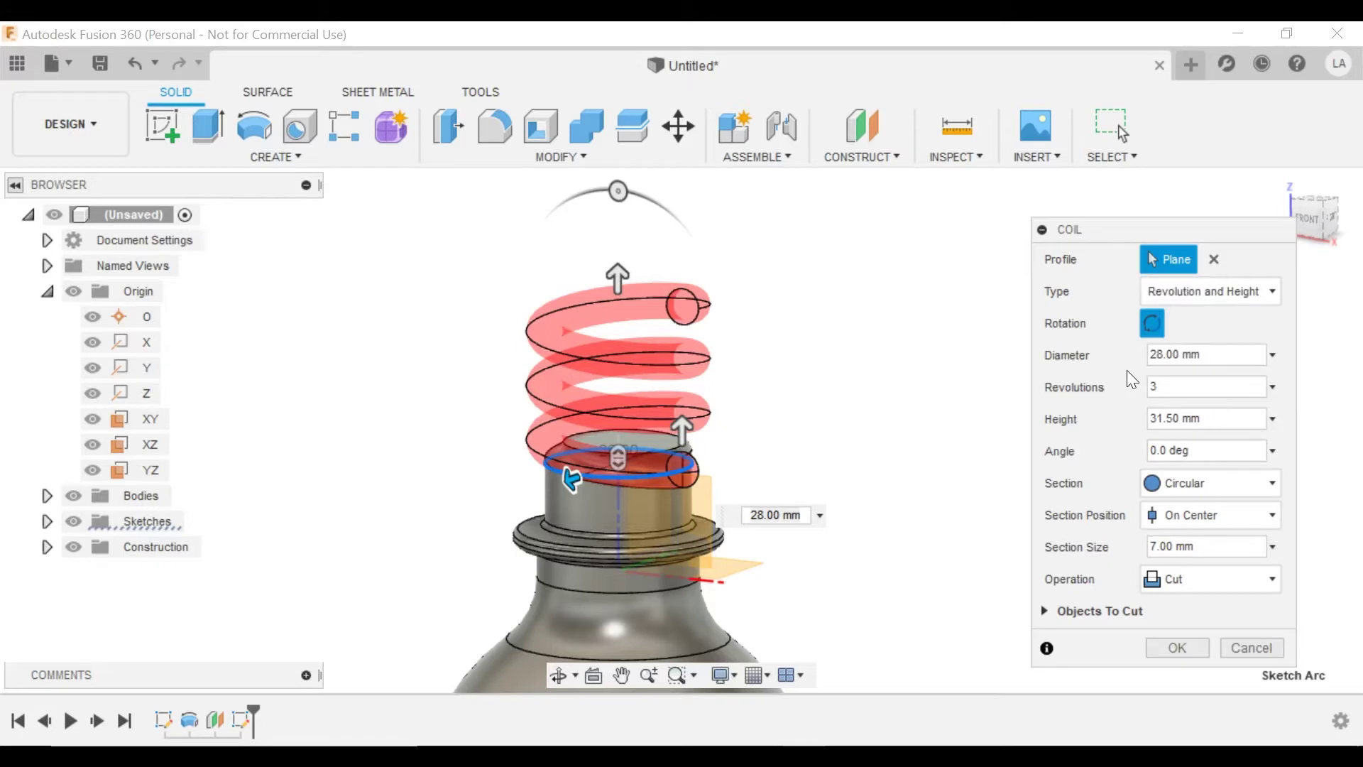
{"action": "left_click", "coordinate": [1172, 387]}
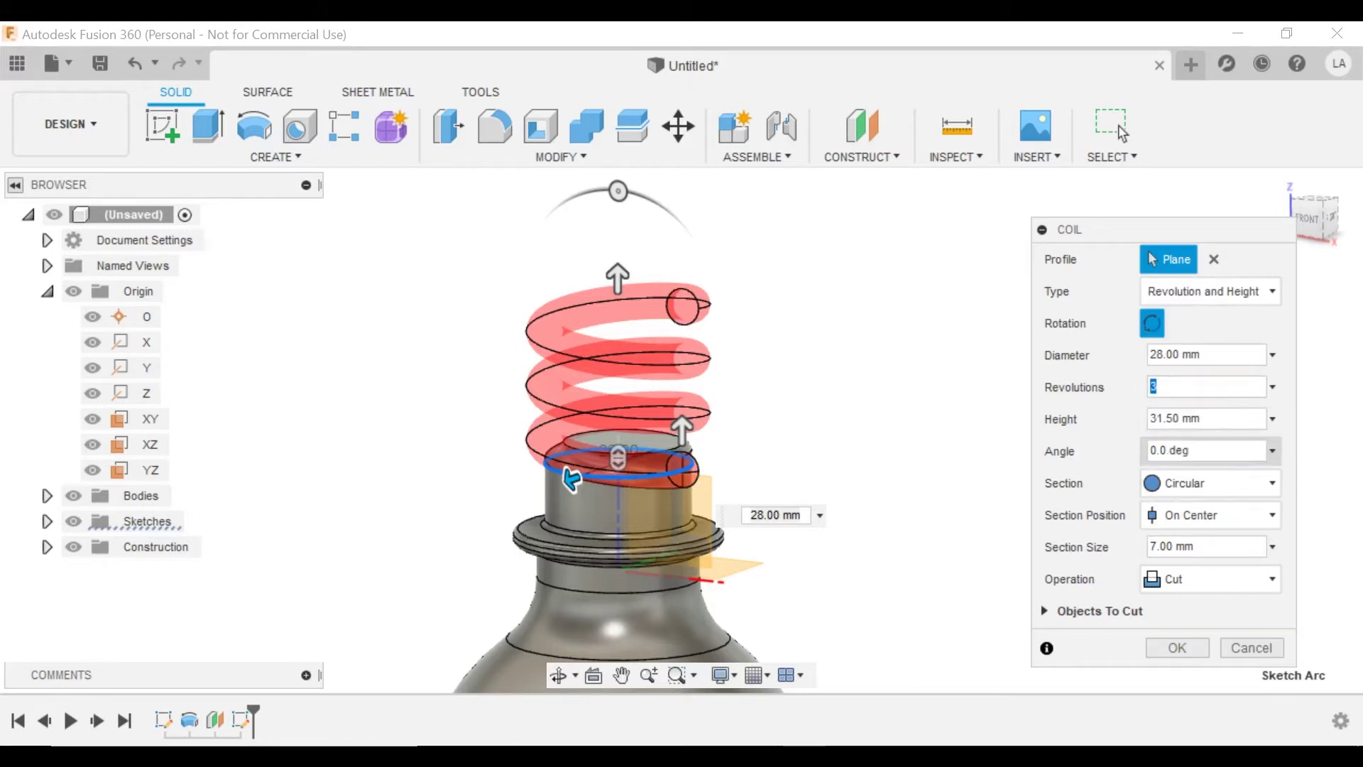
{"action": "left_click", "coordinate": [1199, 418]}
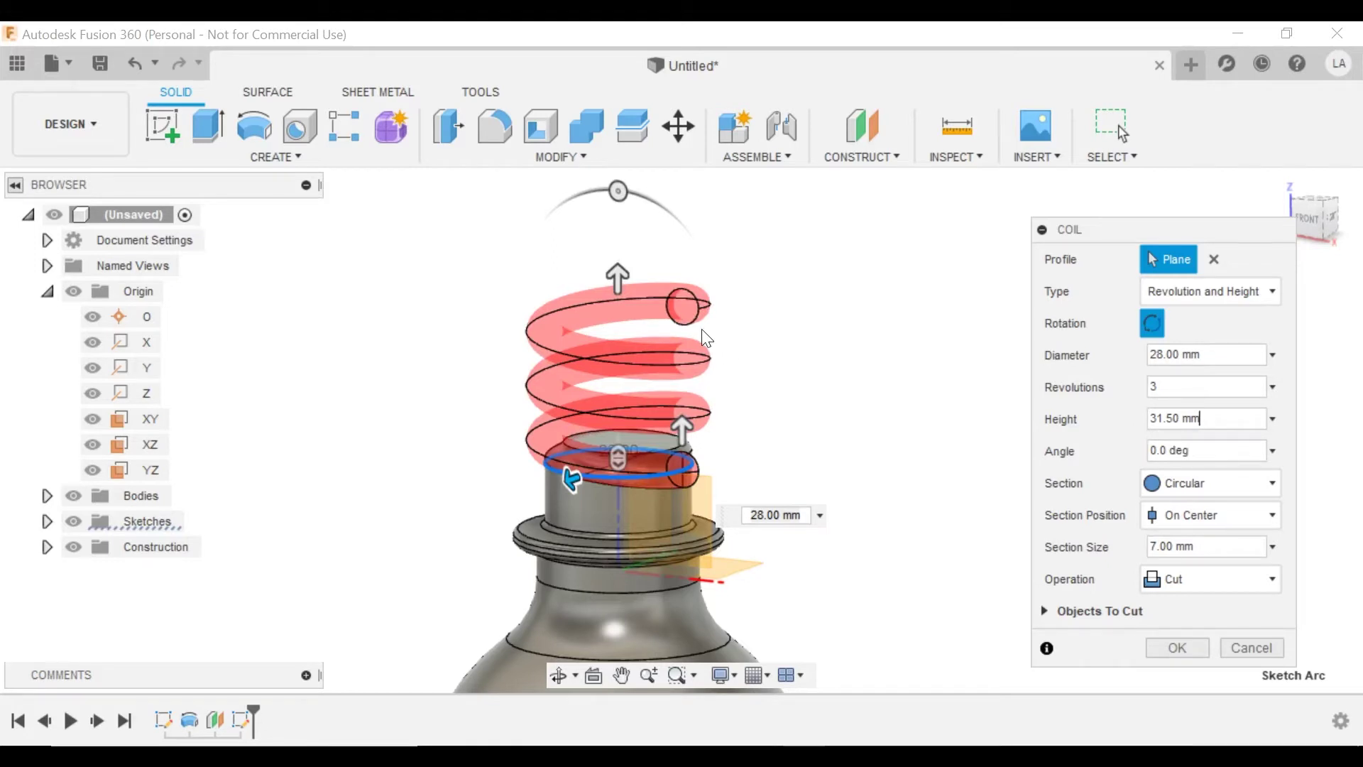
Step: Switch the coil to Revolution and Pitch and stretch its pitch to 24.114 mm
{"action": "left_click", "coordinate": [1203, 291]}
{"action": "left_click", "coordinate": [1210, 342]}
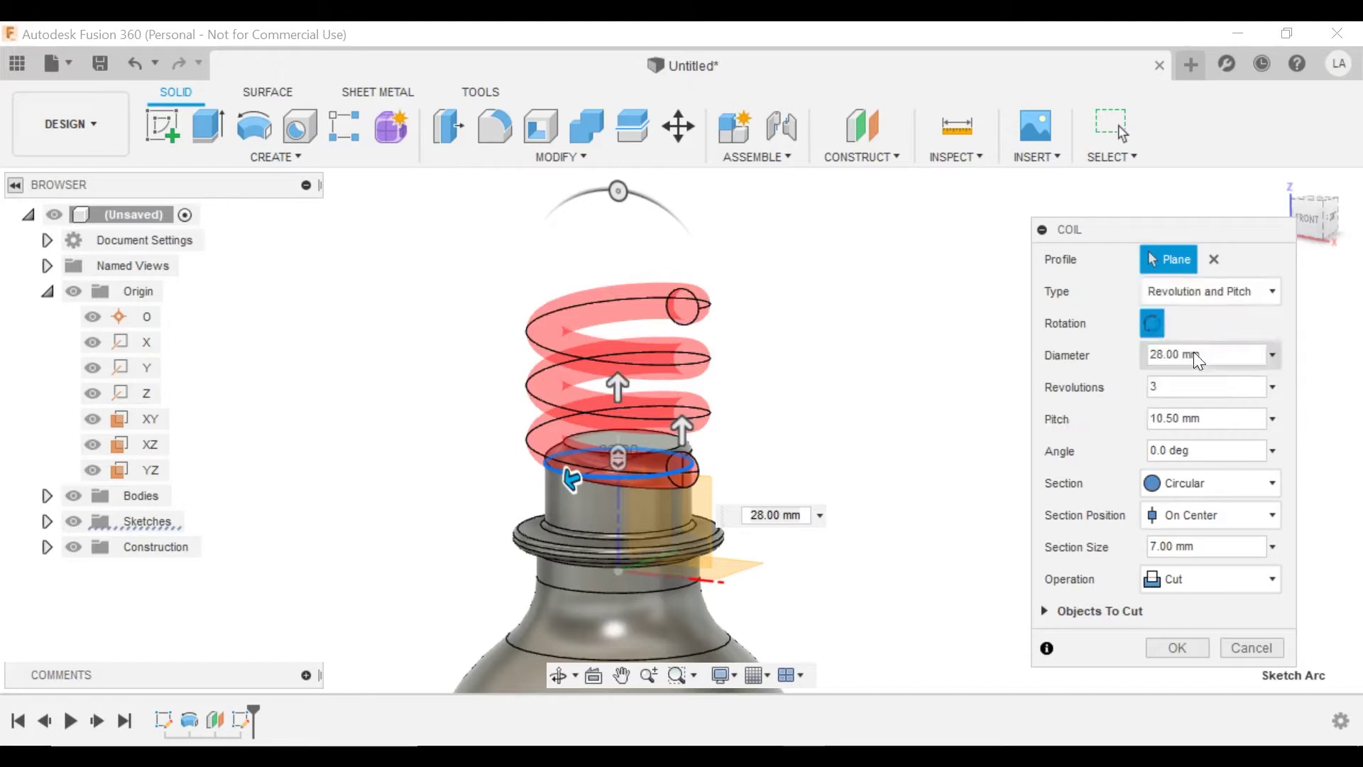
{"action": "left_click", "coordinate": [1167, 387]}
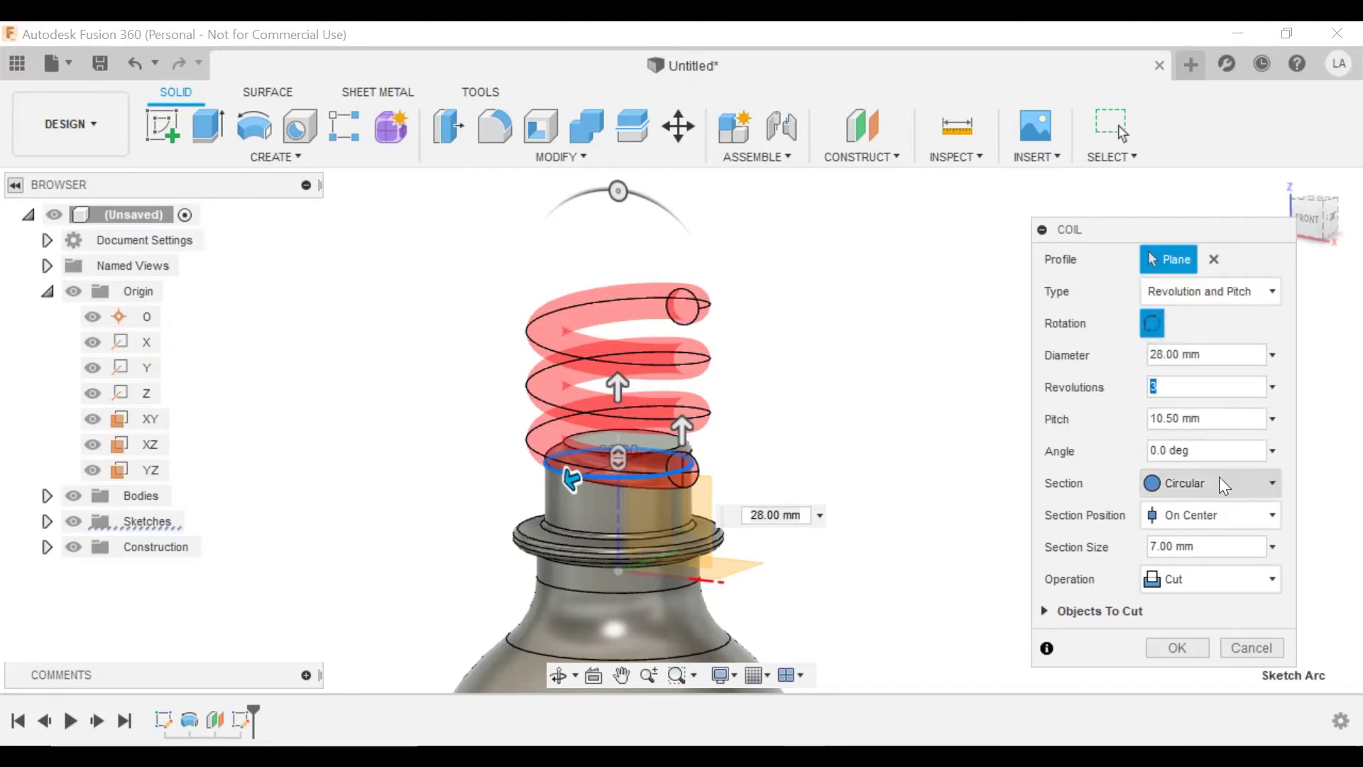
{"action": "left_click", "coordinate": [1195, 418]}
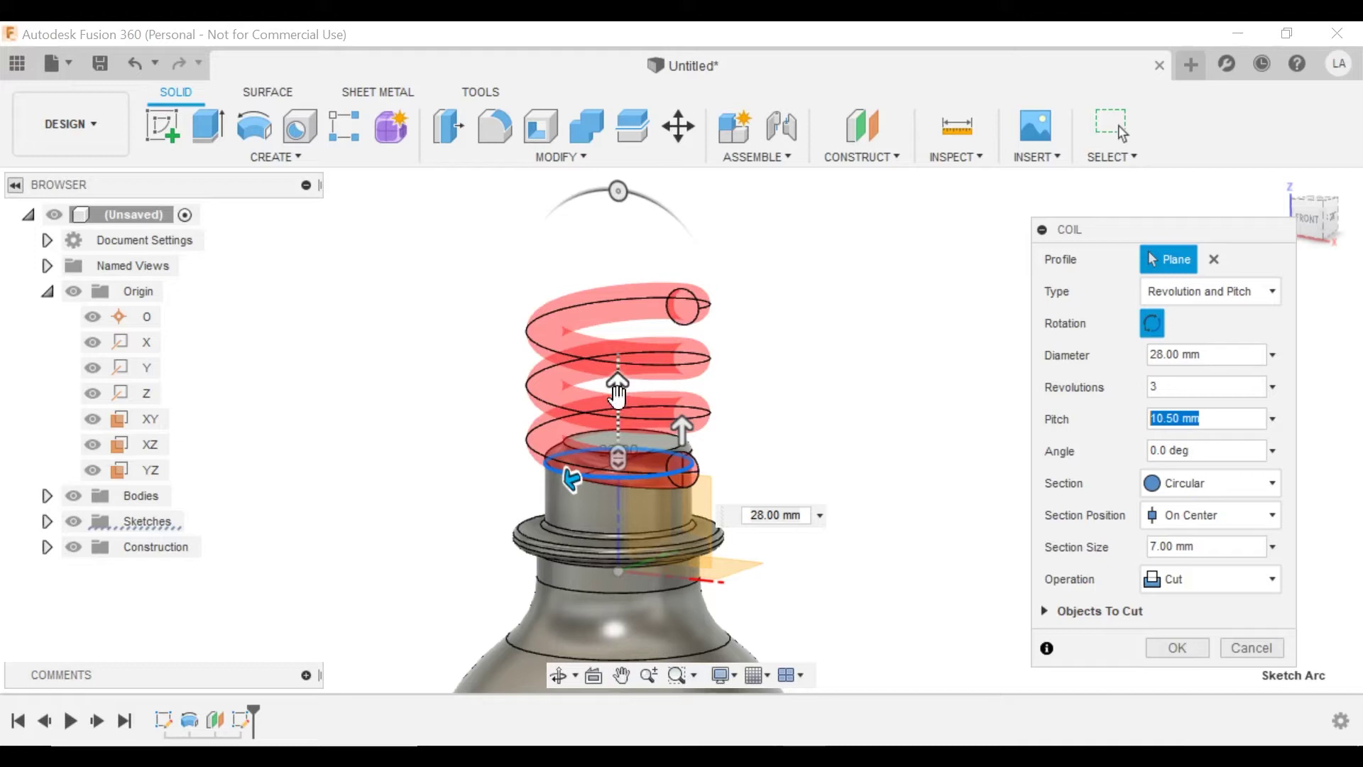
{"action": "left_click_drag", "start_coordinate": [617, 396], "coordinate": [617, 325]}
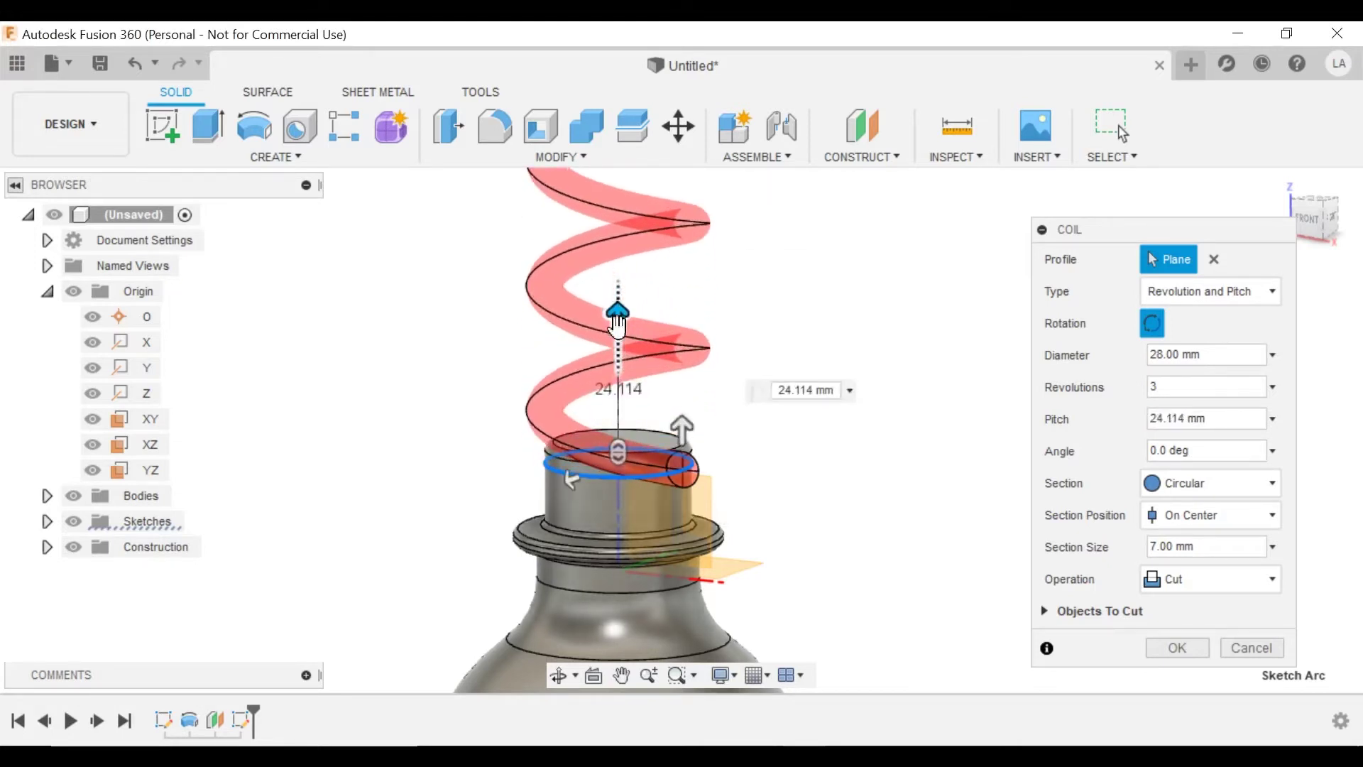
{"action": "scroll", "coordinate": [621, 341], "scroll_direction": "down", "scroll_amount": 4}
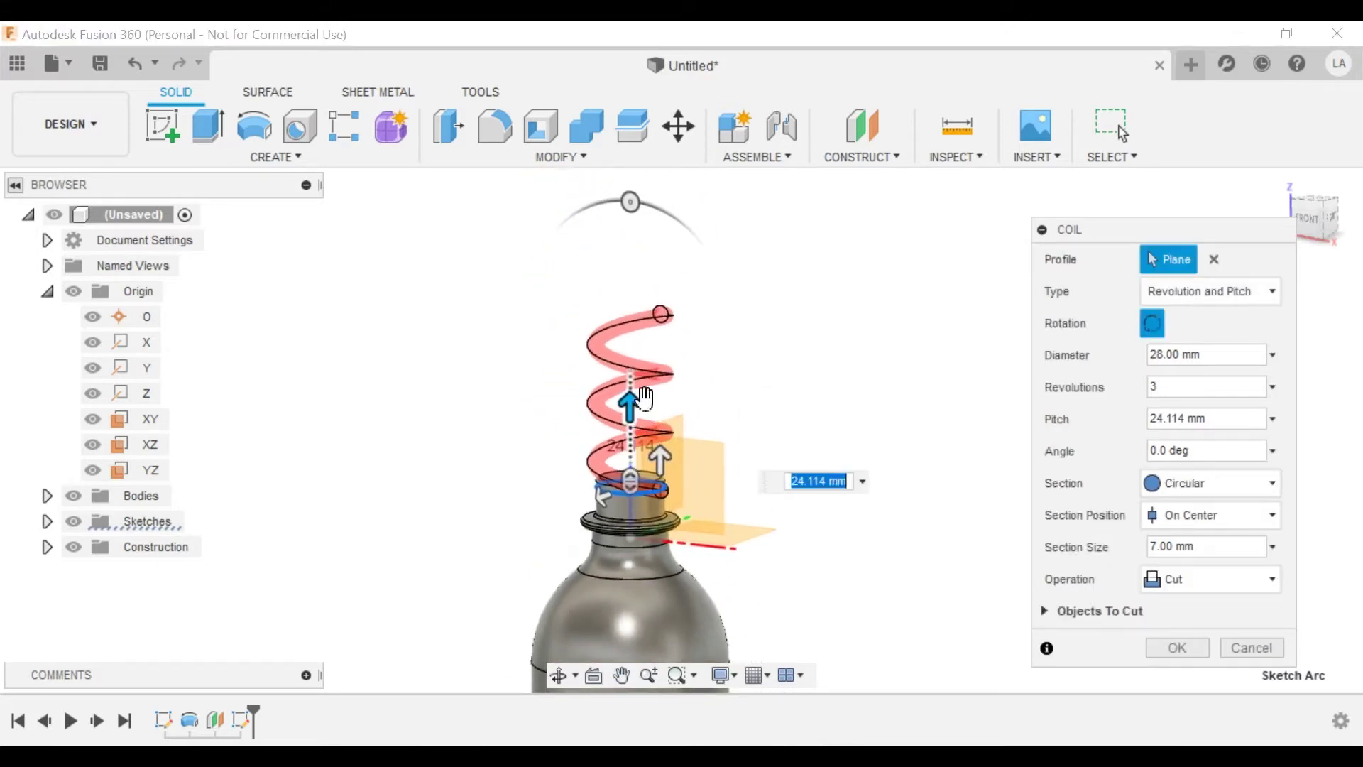
{"action": "left_click", "coordinate": [1218, 287]}
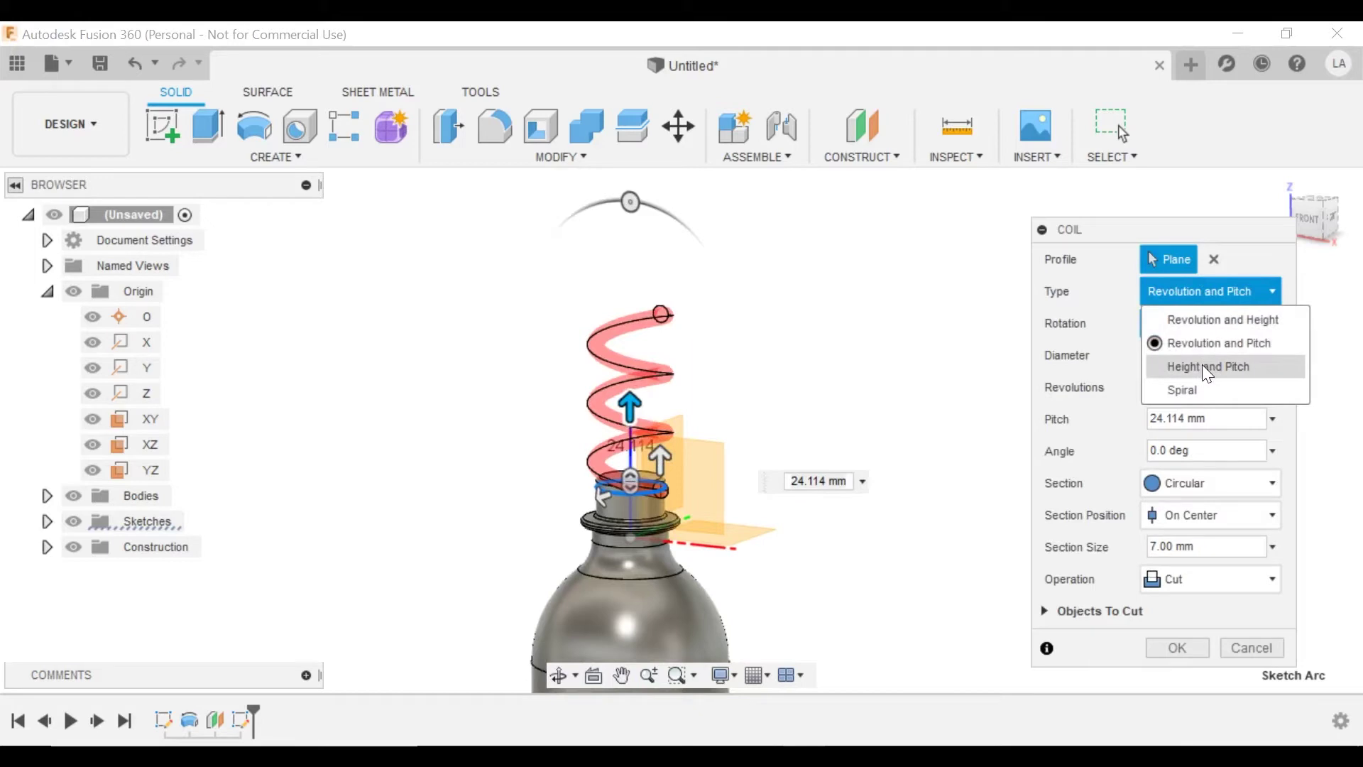
Step: Set the coil type to Height and Pitch and tighten the pitch to 12.713 mm
{"action": "left_click", "coordinate": [1203, 364]}
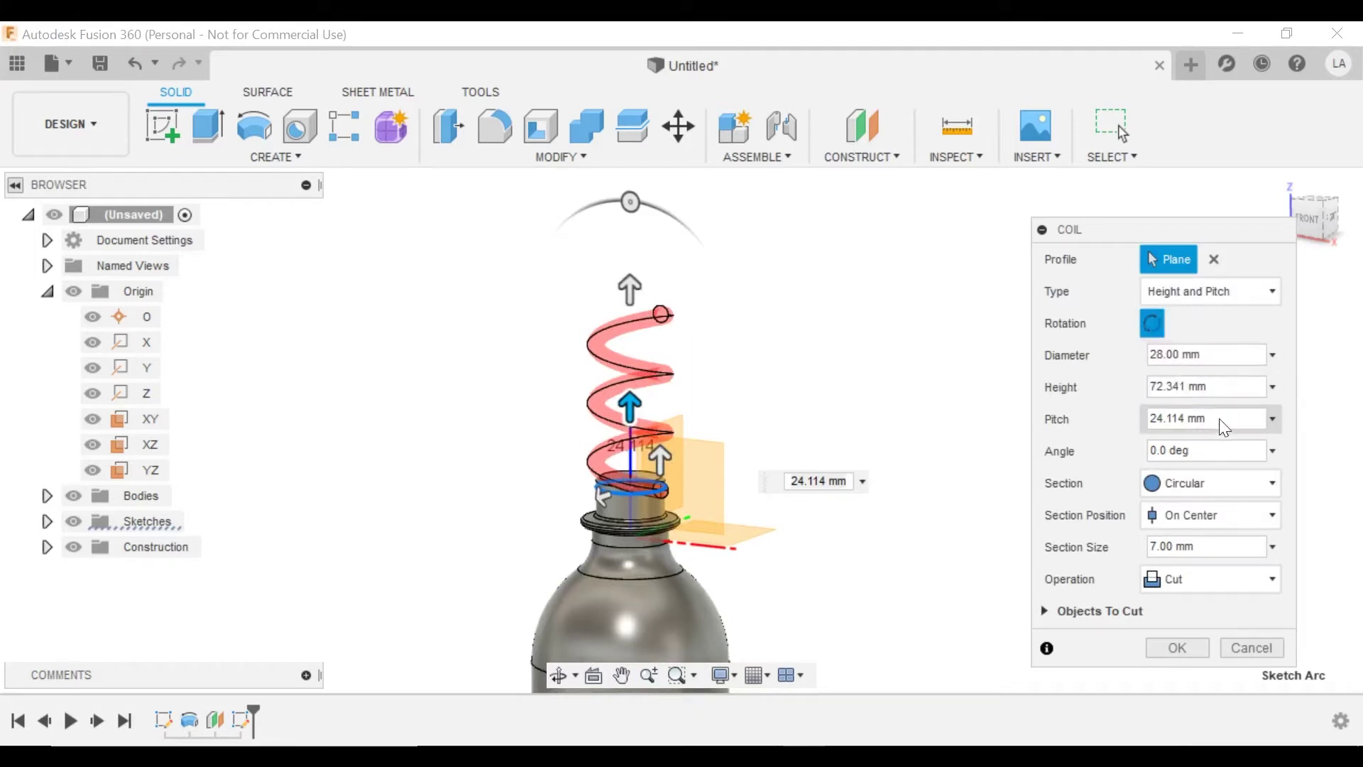
{"action": "left_click_drag", "start_coordinate": [1208, 385], "coordinate": [1141, 383]}
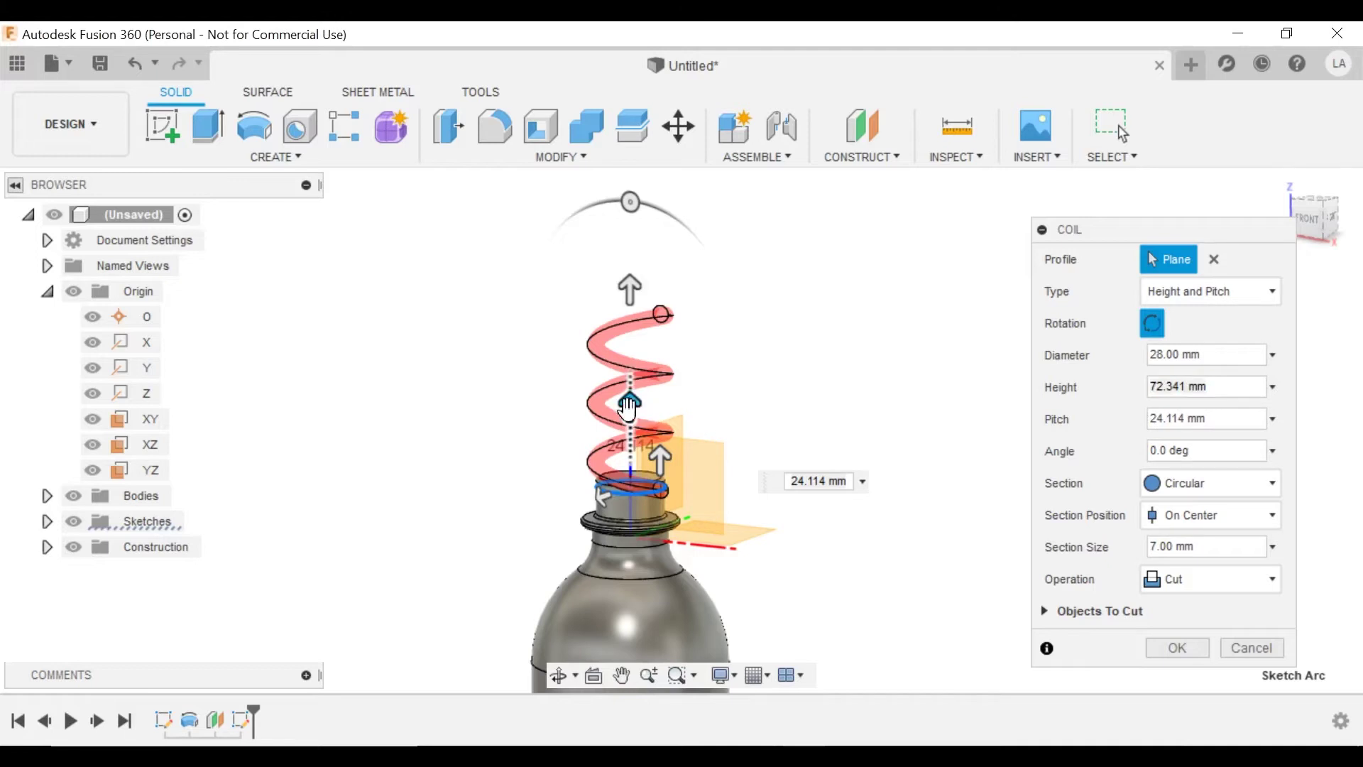
{"action": "left_click_drag", "start_coordinate": [628, 408], "coordinate": [633, 436]}
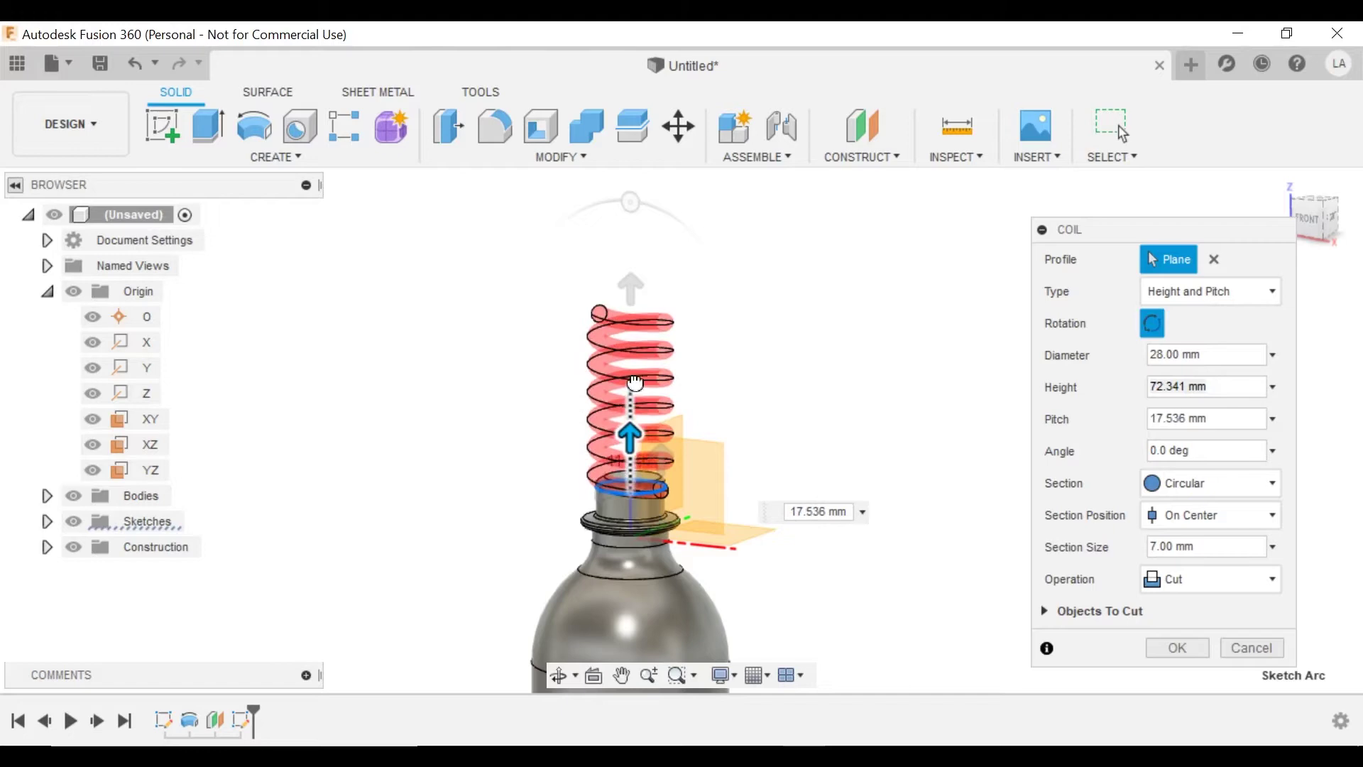
{"action": "left_click_drag", "start_coordinate": [635, 383], "coordinate": [638, 390]}
{"action": "mouse_move", "coordinate": [688, 386]}
{"action": "middle_mouse_down", "text": "shift"}
{"action": "mouse_move", "coordinate": [788, 289]}
{"action": "mouse_move", "coordinate": [689, 370]}
{"action": "mouse_move", "coordinate": [696, 394]}
{"action": "middle_mouse_up", "text": "shift"}
{"action": "left_click", "coordinate": [1172, 292]}
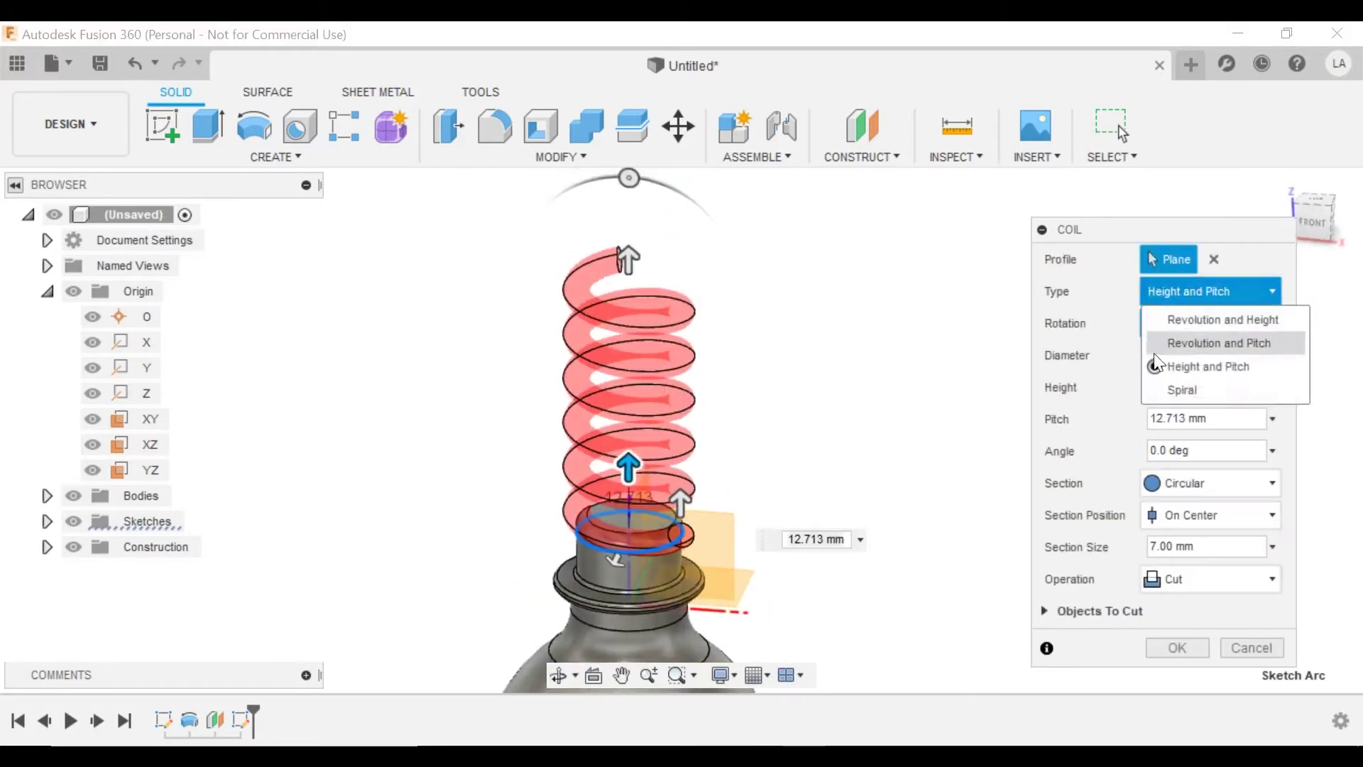
Step: Turn the coil into a flat Spiral and widen its pitch and diameter
{"action": "left_click", "coordinate": [1214, 390]}
{"action": "middle_click_drag", "start_coordinate": [773, 395], "coordinate": [816, 440], "text": "shift"}
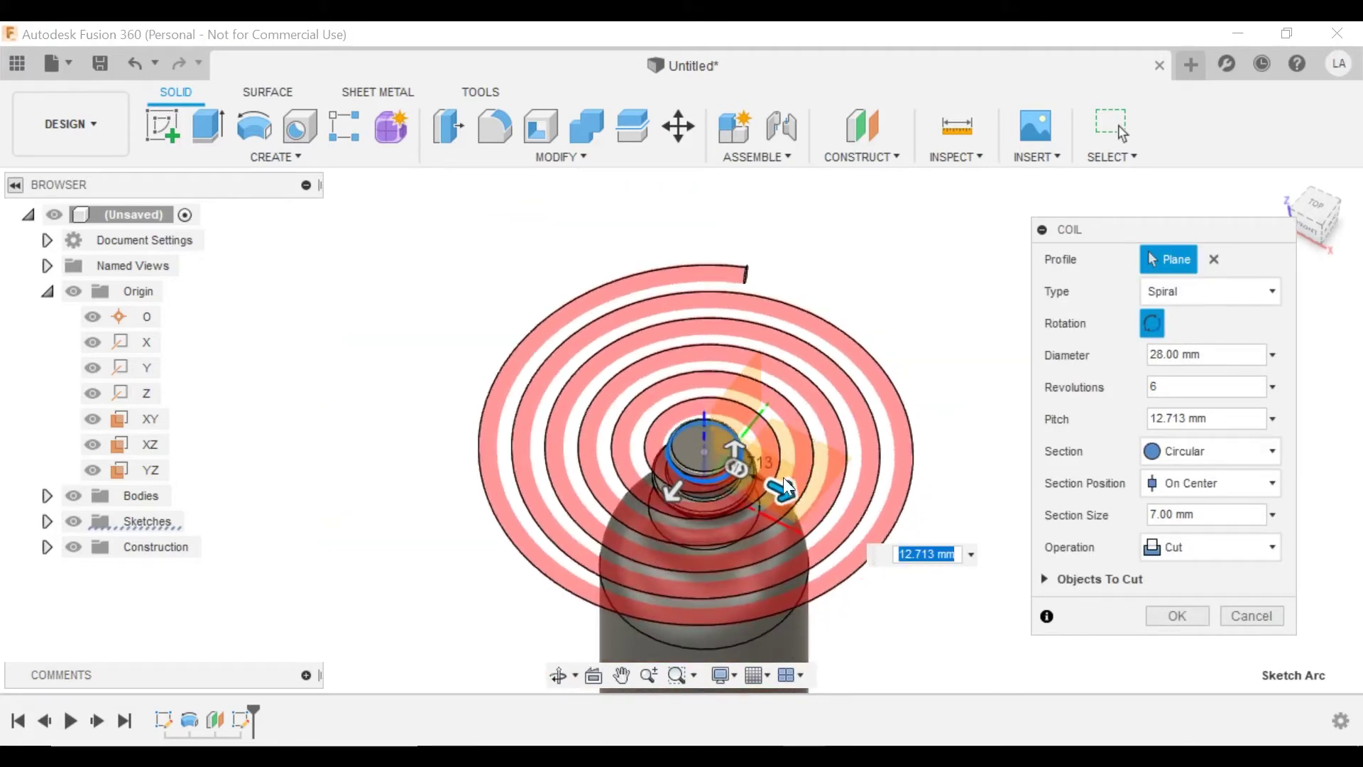
{"action": "mouse_move", "coordinate": [786, 487]}
{"action": "left_mouse_down"}
{"action": "mouse_move", "coordinate": [816, 515]}
{"action": "mouse_move", "coordinate": [799, 506]}
{"action": "left_mouse_up"}
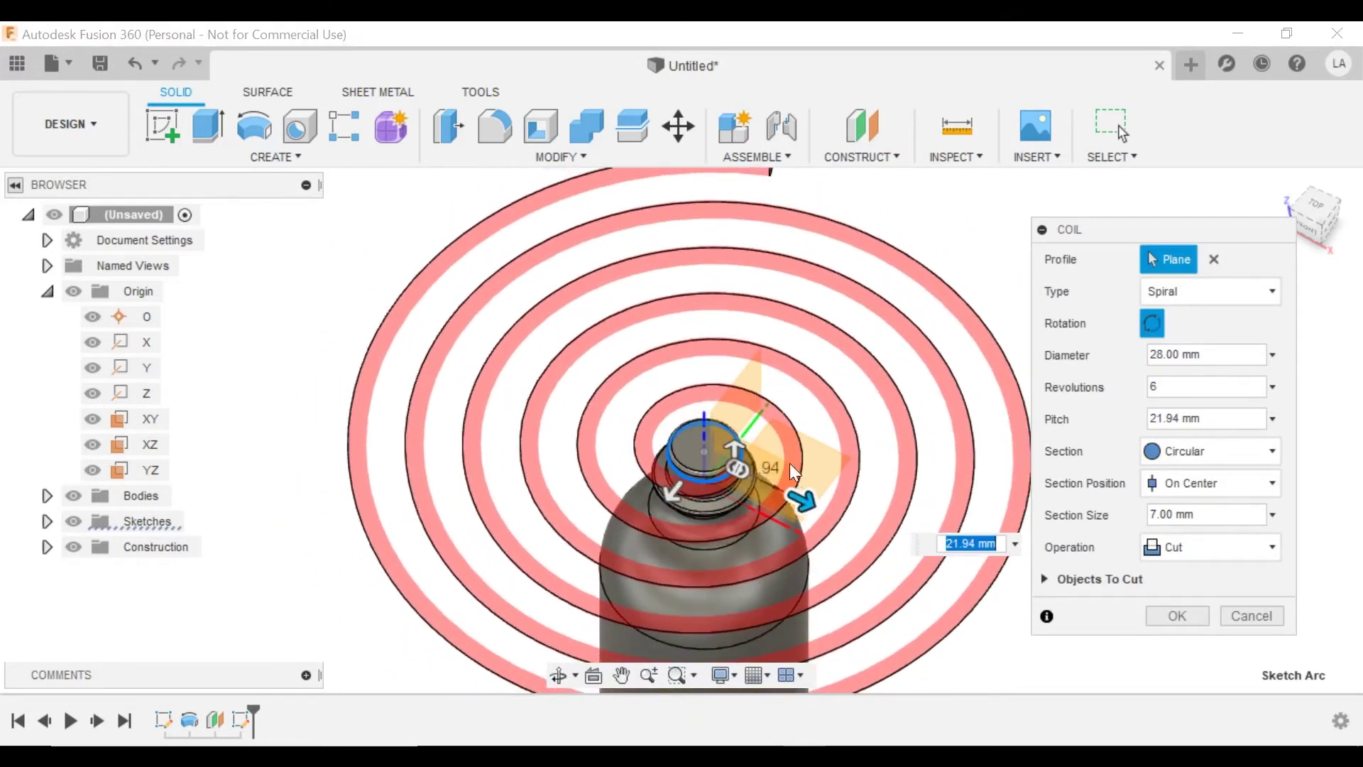
{"action": "left_click_drag", "start_coordinate": [672, 490], "coordinate": [636, 507]}
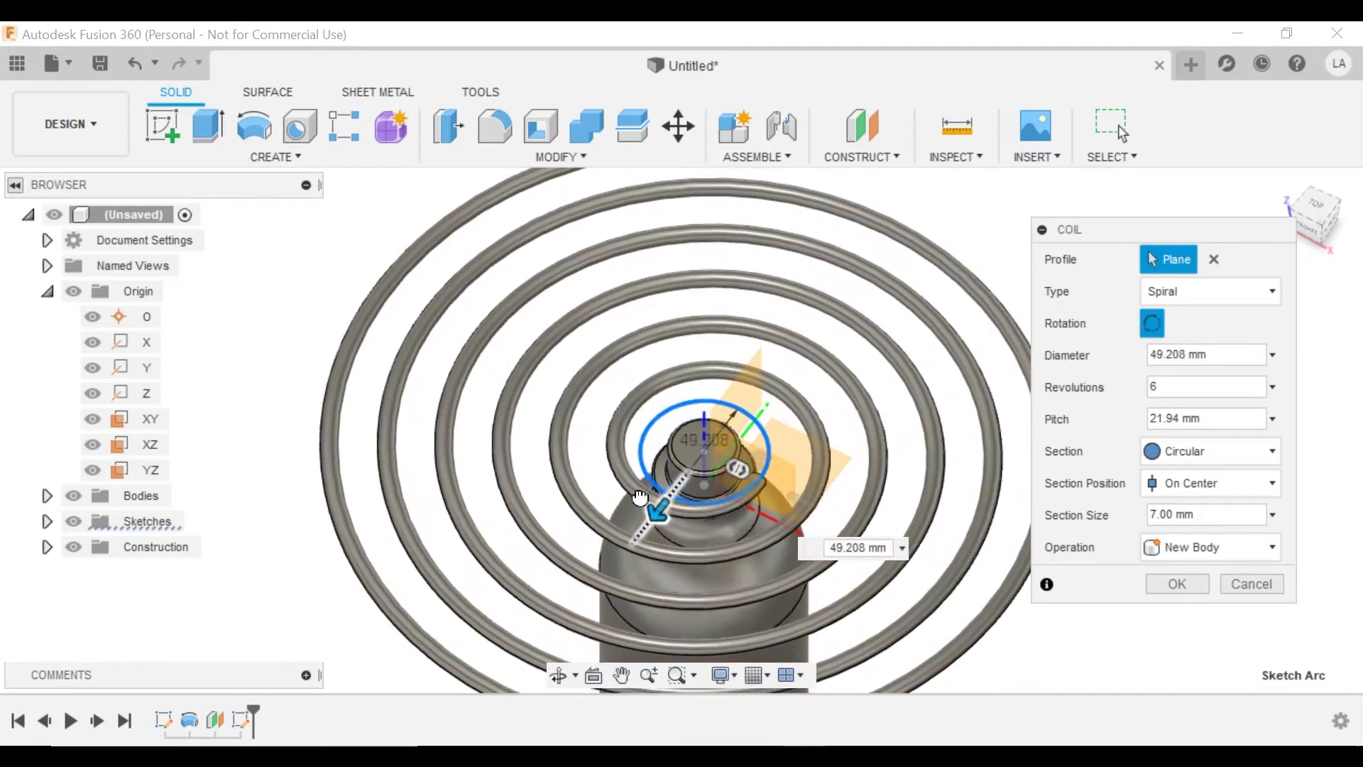
Step: Change the coil to Revolution and Height: 49.208 mm diameter, 6 revolutions, 124.848 mm tall
{"action": "scroll", "coordinate": [697, 359], "scroll_direction": "down", "scroll_amount": 5}
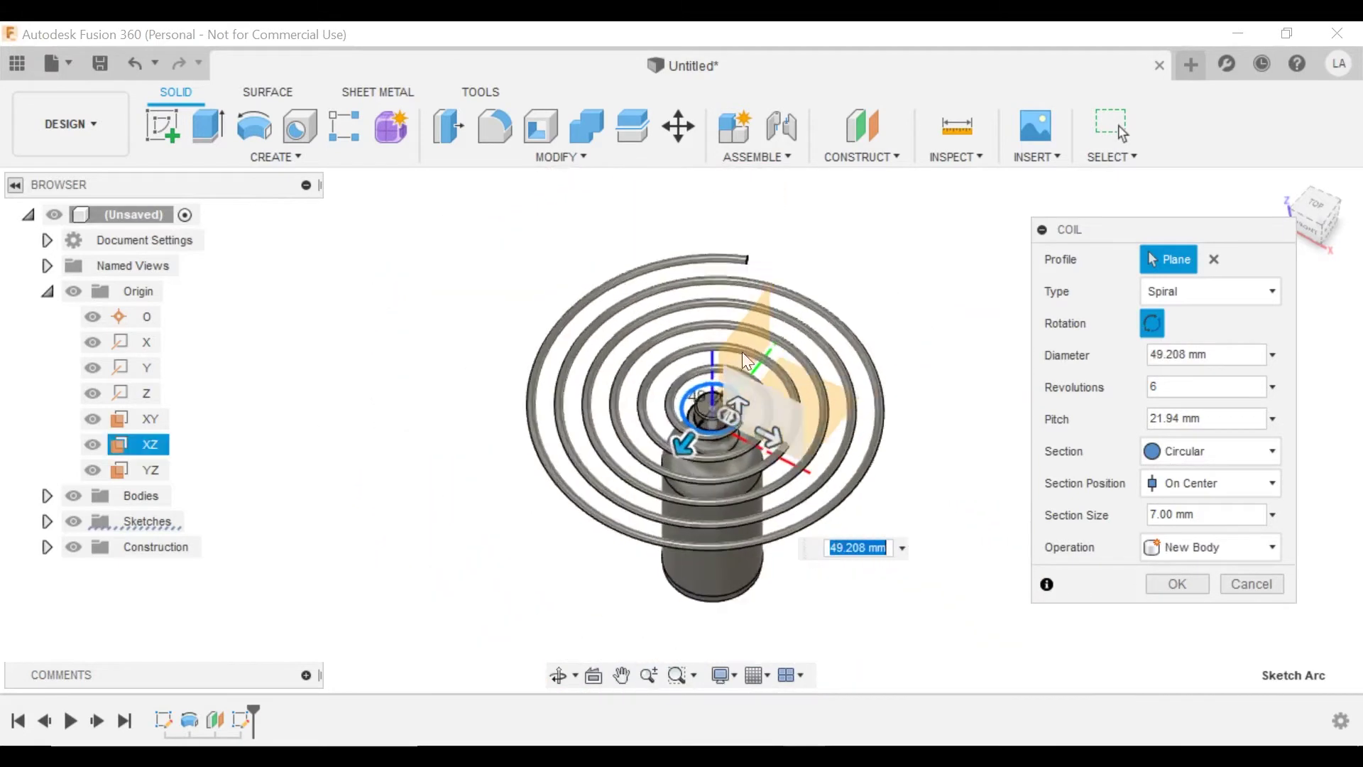
{"action": "scroll", "coordinate": [745, 337], "scroll_direction": "up", "scroll_amount": 2}
{"action": "scroll", "coordinate": [969, 353], "scroll_direction": "down", "scroll_amount": 2}
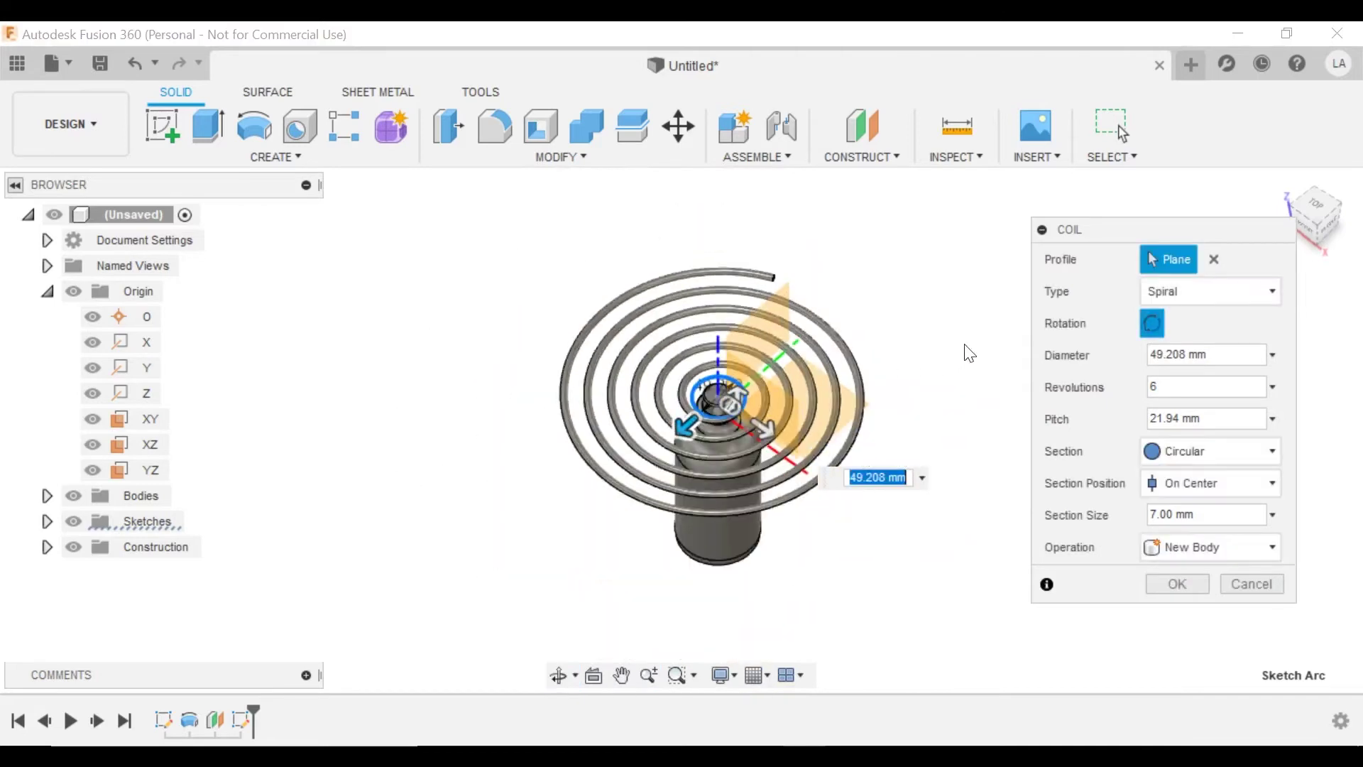
{"action": "scroll", "coordinate": [969, 353], "scroll_direction": "up", "scroll_amount": 1}
{"action": "left_click", "coordinate": [1192, 291]}
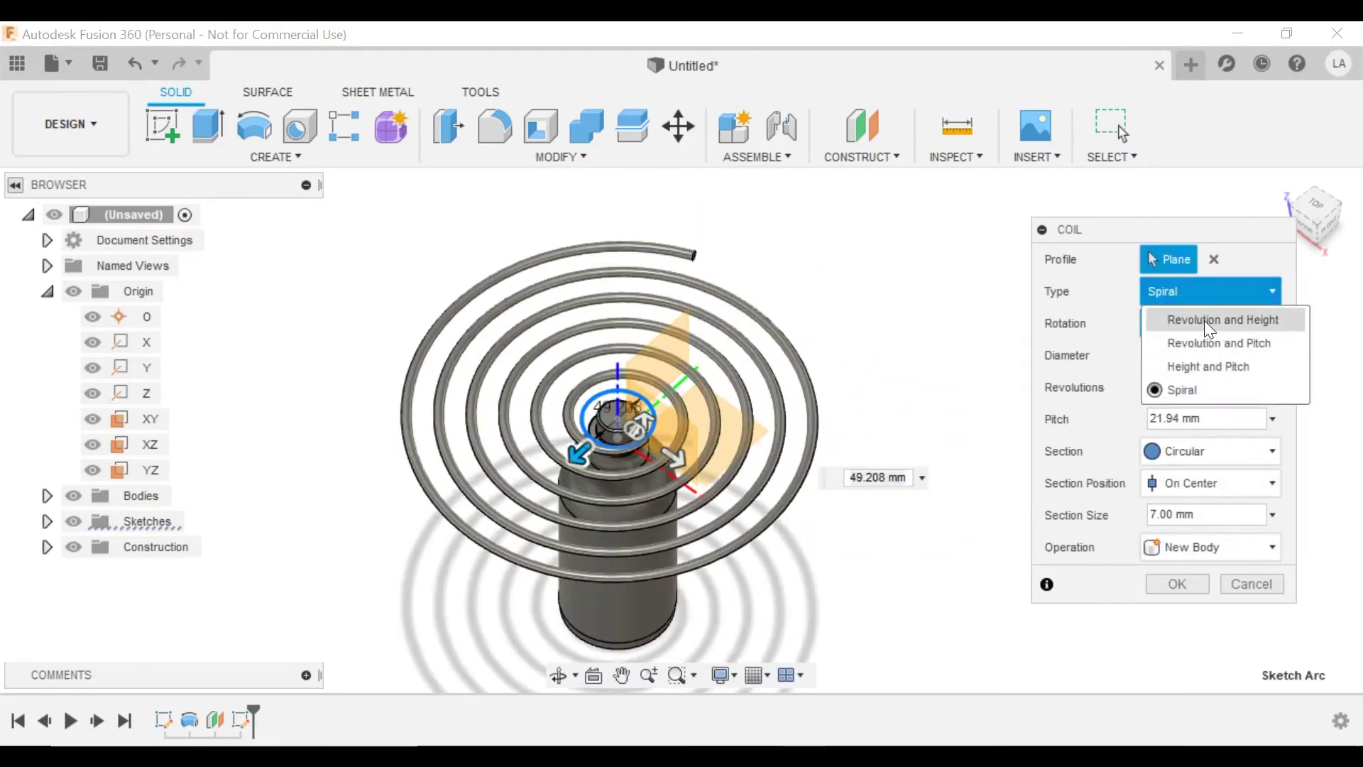
{"action": "left_click", "coordinate": [1204, 318]}
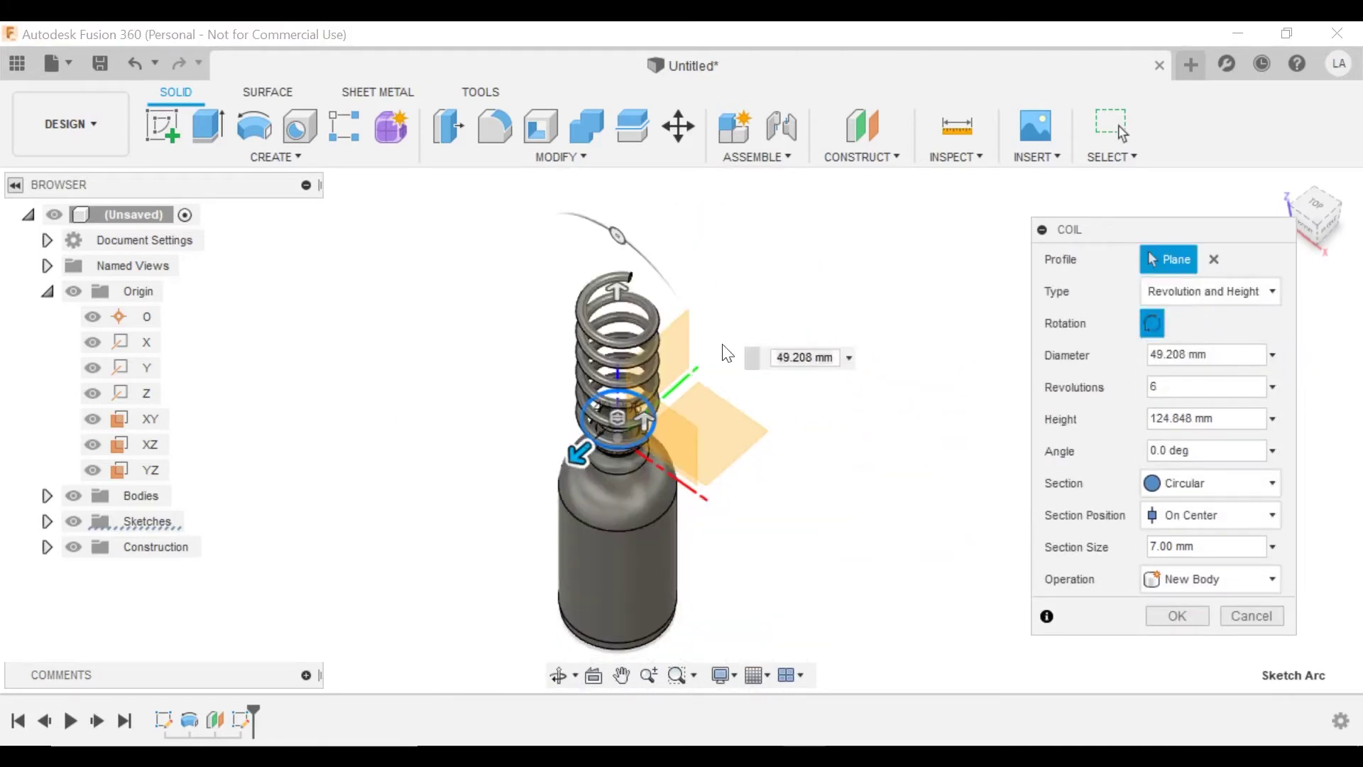
Step: Set the coil diameter back to 28 mm
{"action": "middle_click_drag", "start_coordinate": [746, 355], "coordinate": [646, 302], "text": "shift"}
{"action": "scroll", "coordinate": [760, 328], "scroll_direction": "up", "scroll_amount": 3}
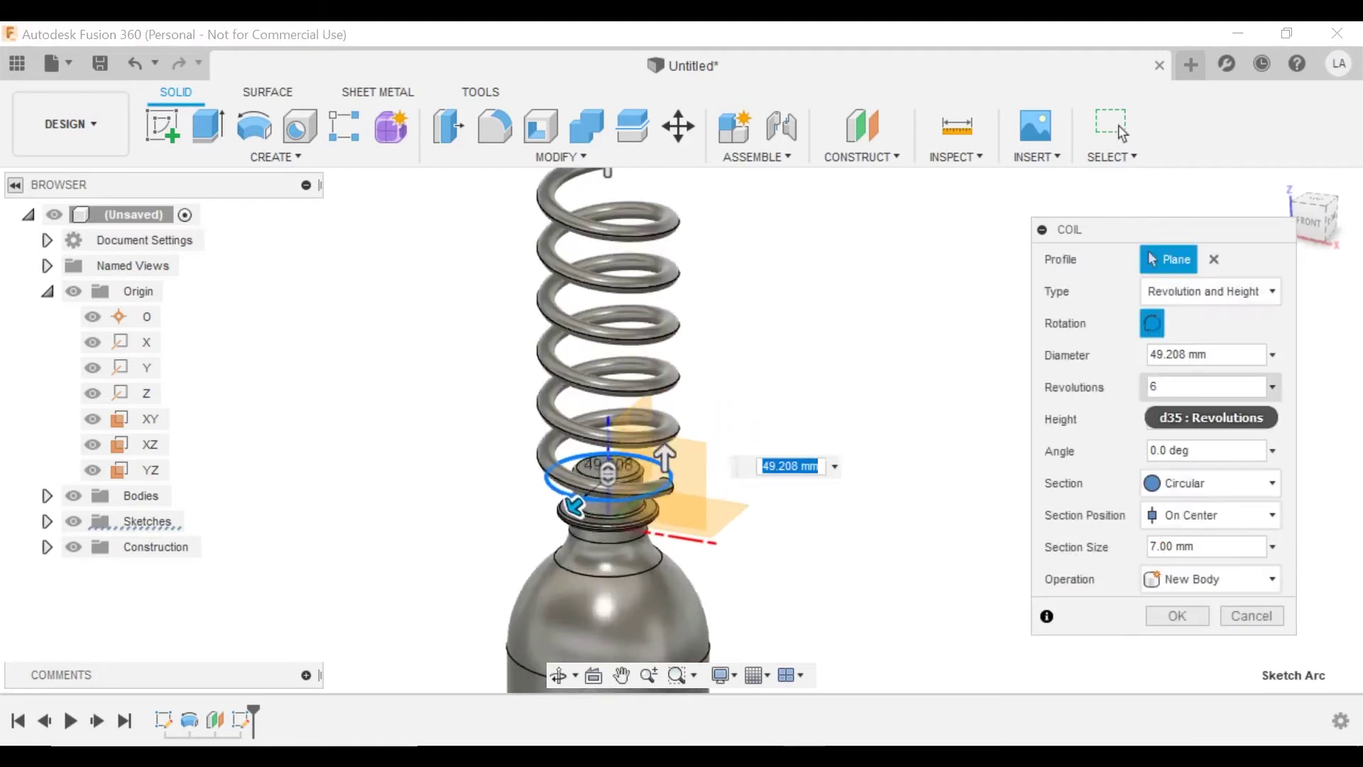
{"action": "left_click", "coordinate": [1178, 355]}
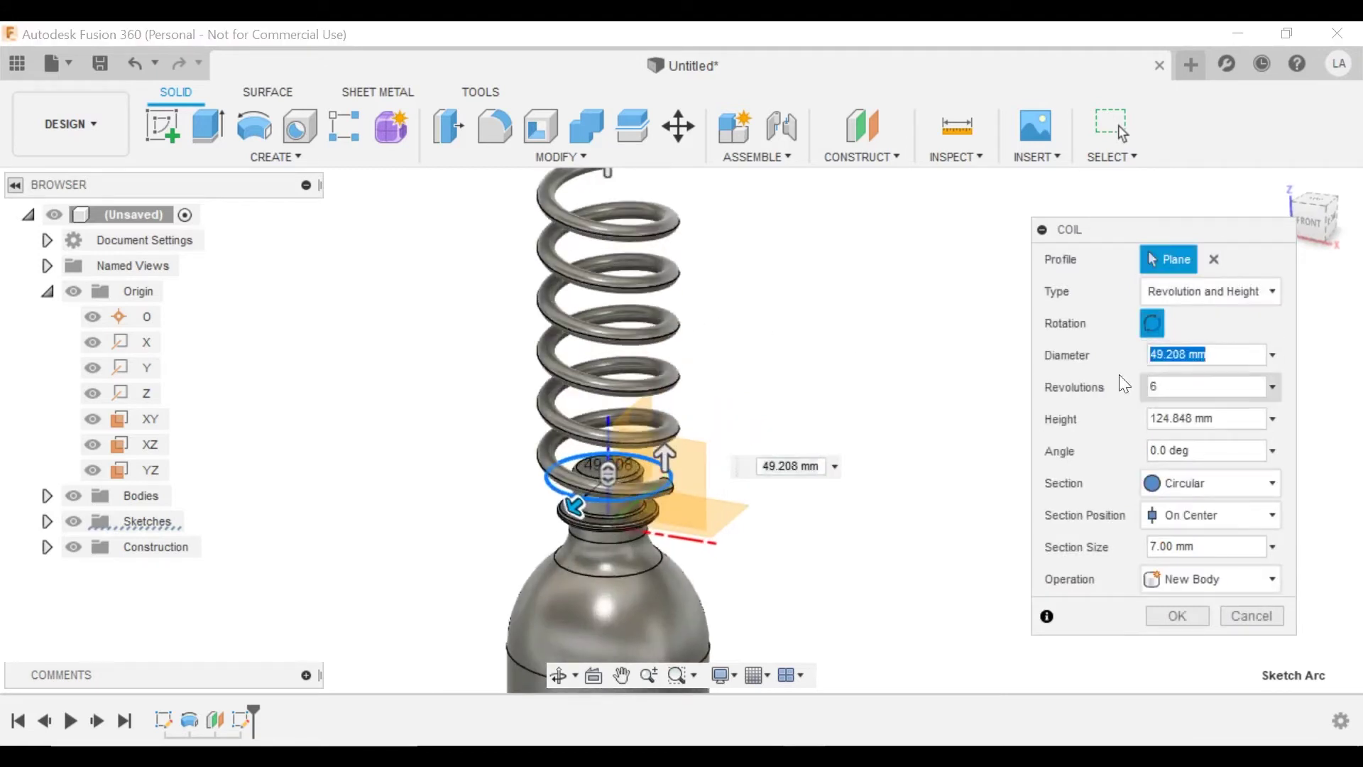
{"action": "scroll", "coordinate": [586, 527], "scroll_direction": "up", "scroll_amount": 1}
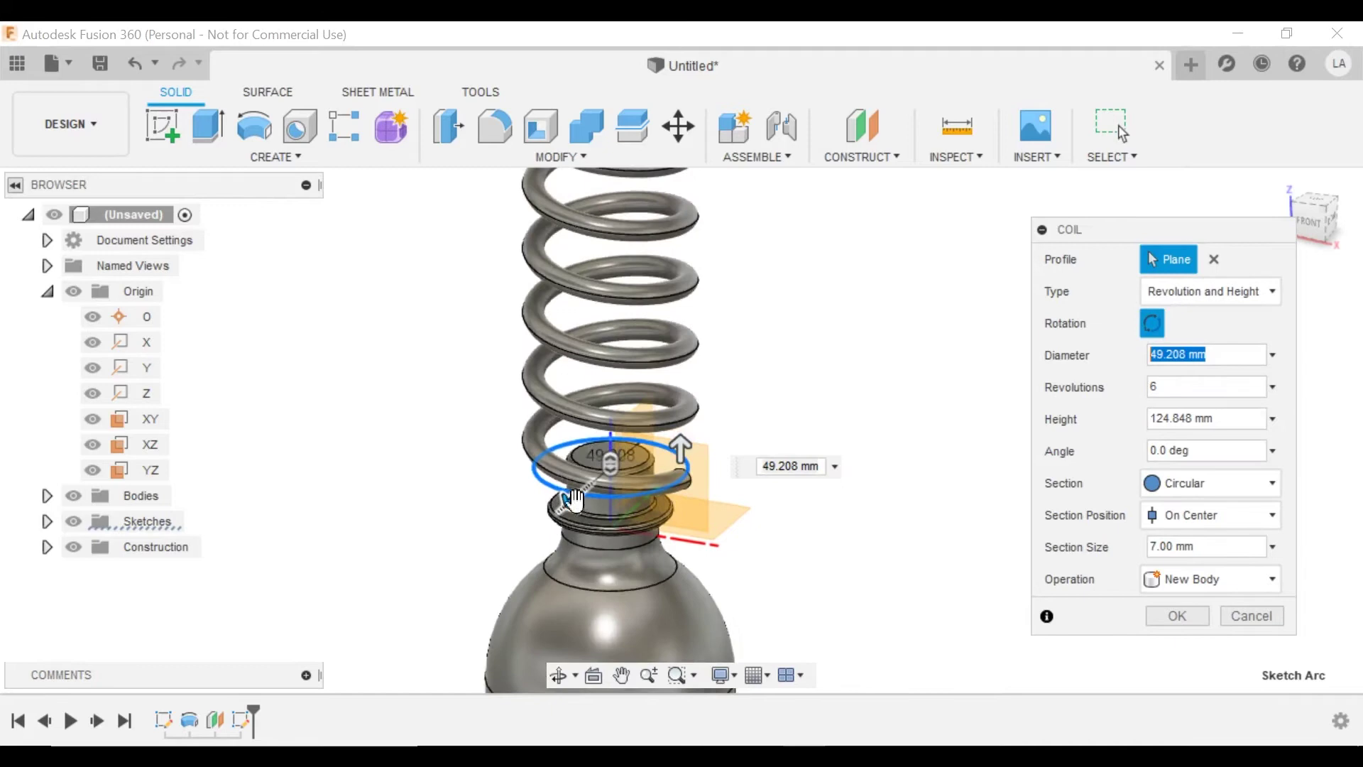
{"action": "left_click_drag", "start_coordinate": [569, 501], "coordinate": [559, 511]}
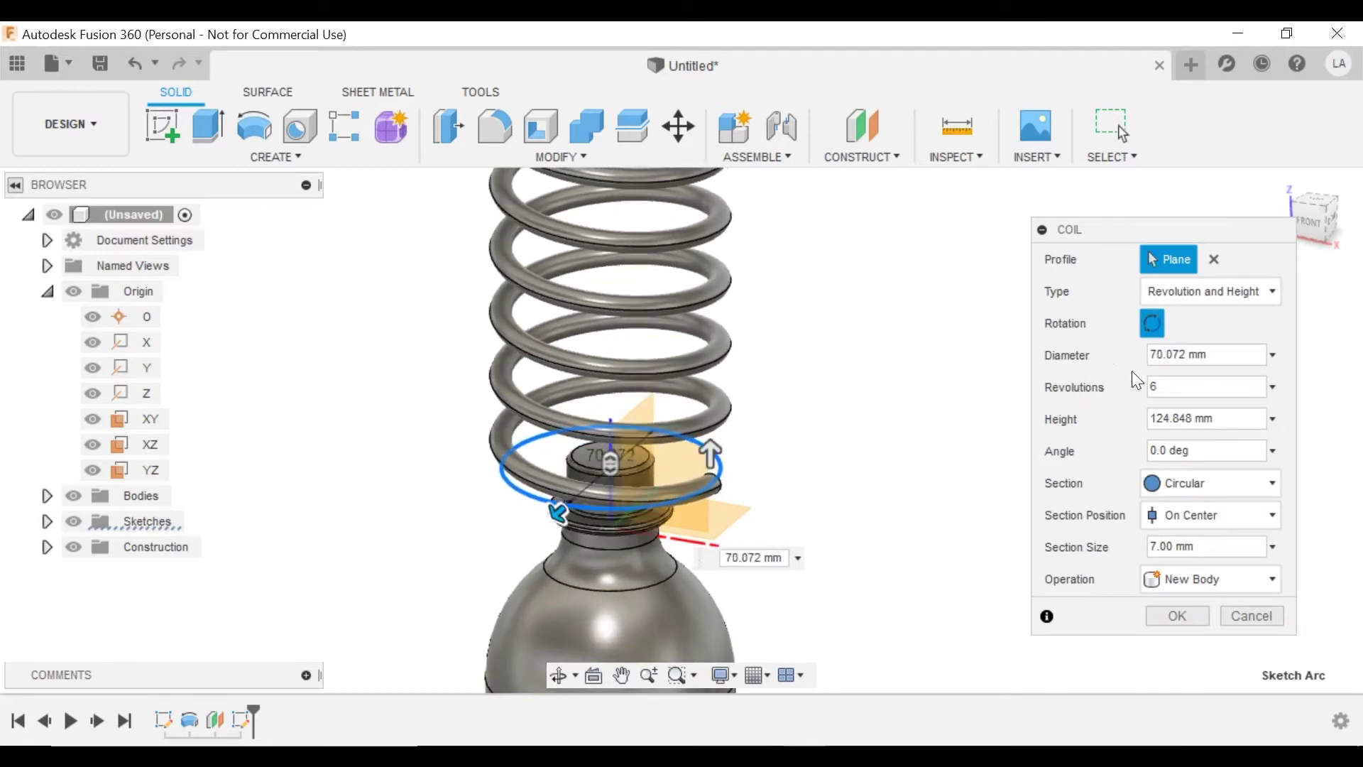
{"action": "key", "text": "BackSpace"}
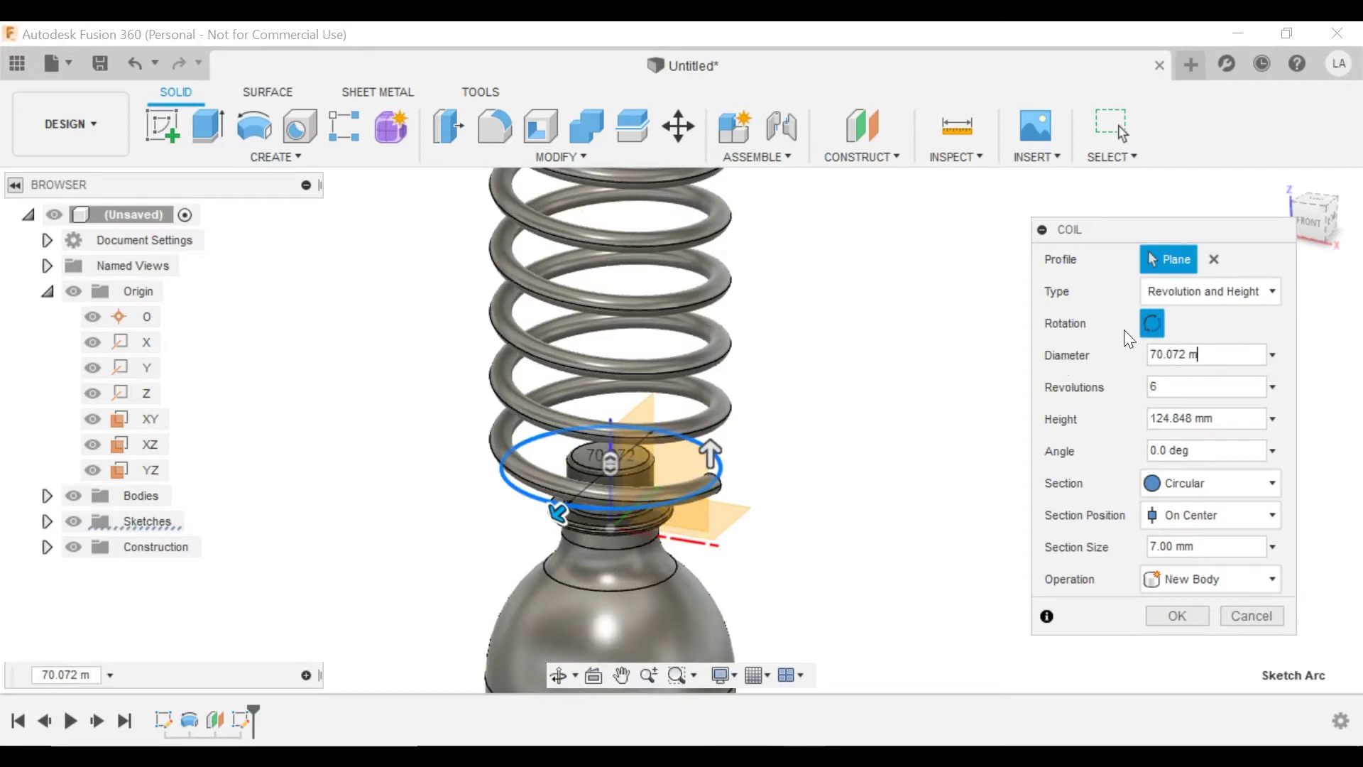
{"action": "key", "text": "BackSpace"}
{"action": "key", "text": "BackSpace"}
{"action": "key", "text": "BackSpace"}
{"action": "key", "text": "BackSpace"}
{"action": "key", "text": "BackSpace"}
{"action": "key", "text": "BackSpace"}
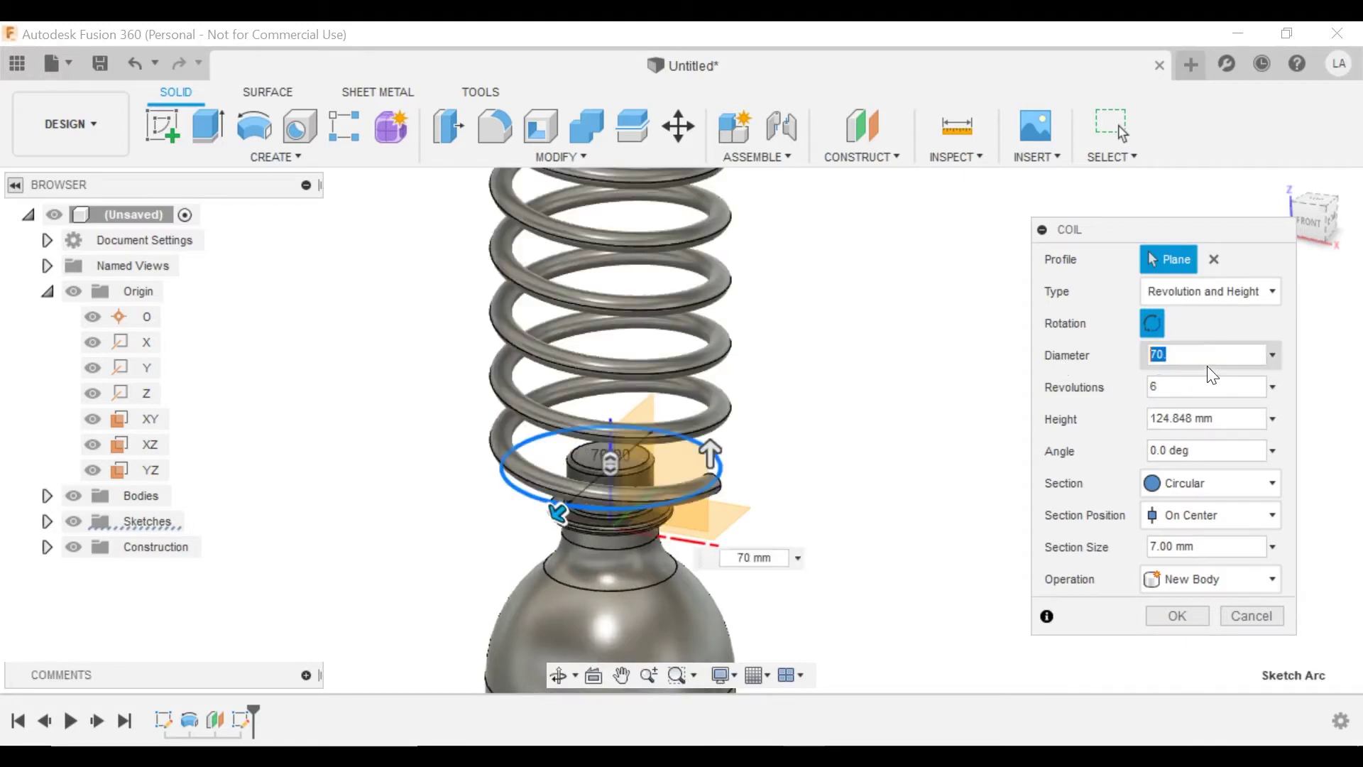
{"action": "type", "text": "28"}
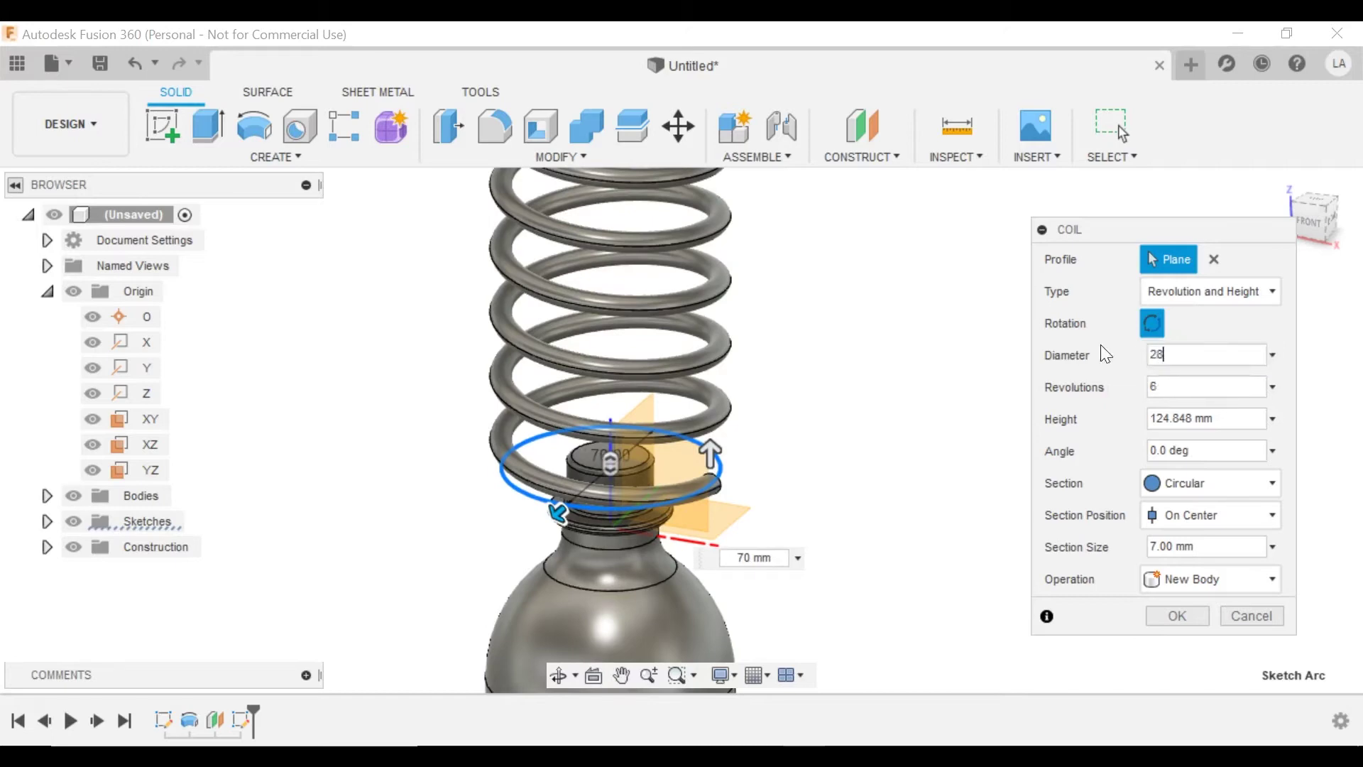
Step: Enter 3 revolutions and a -15 mm height for the coil
{"action": "key", "text": "Tab"}
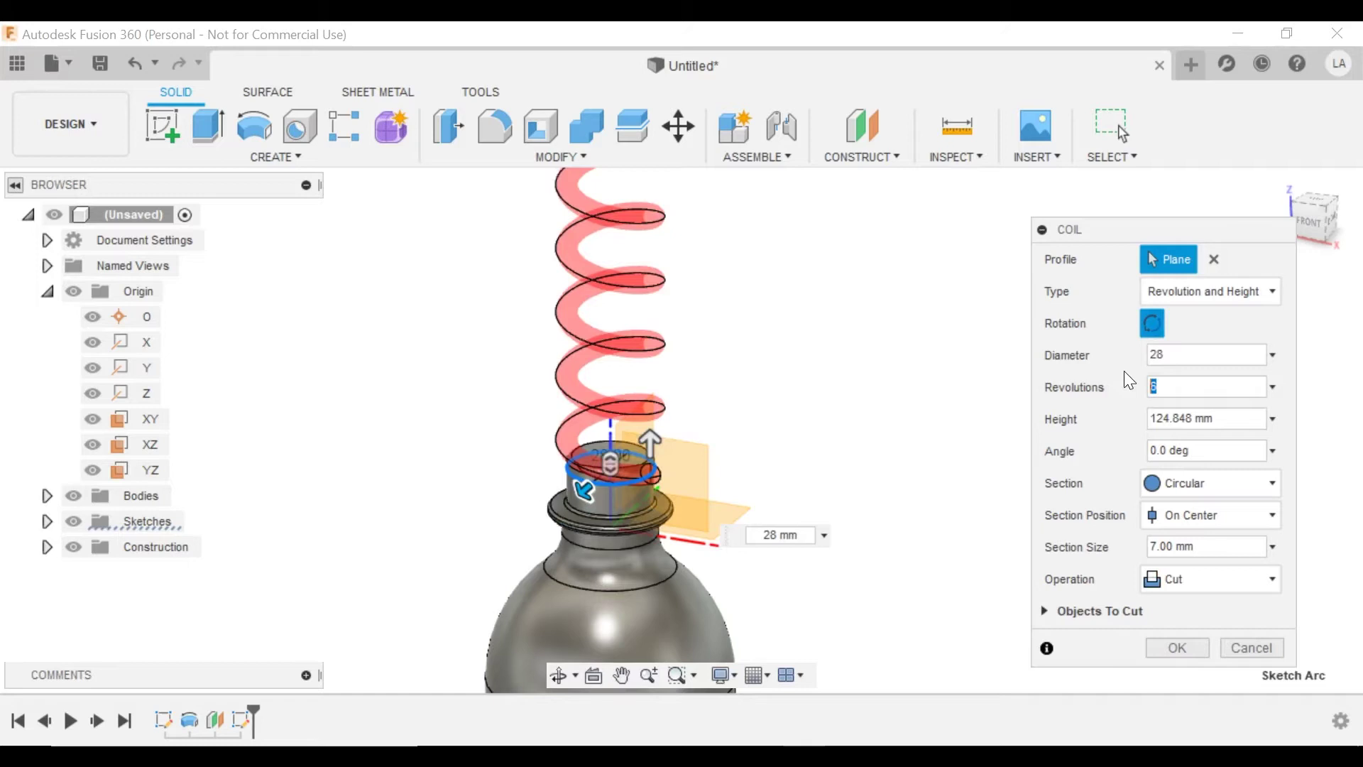
{"action": "type", "text": "3"}
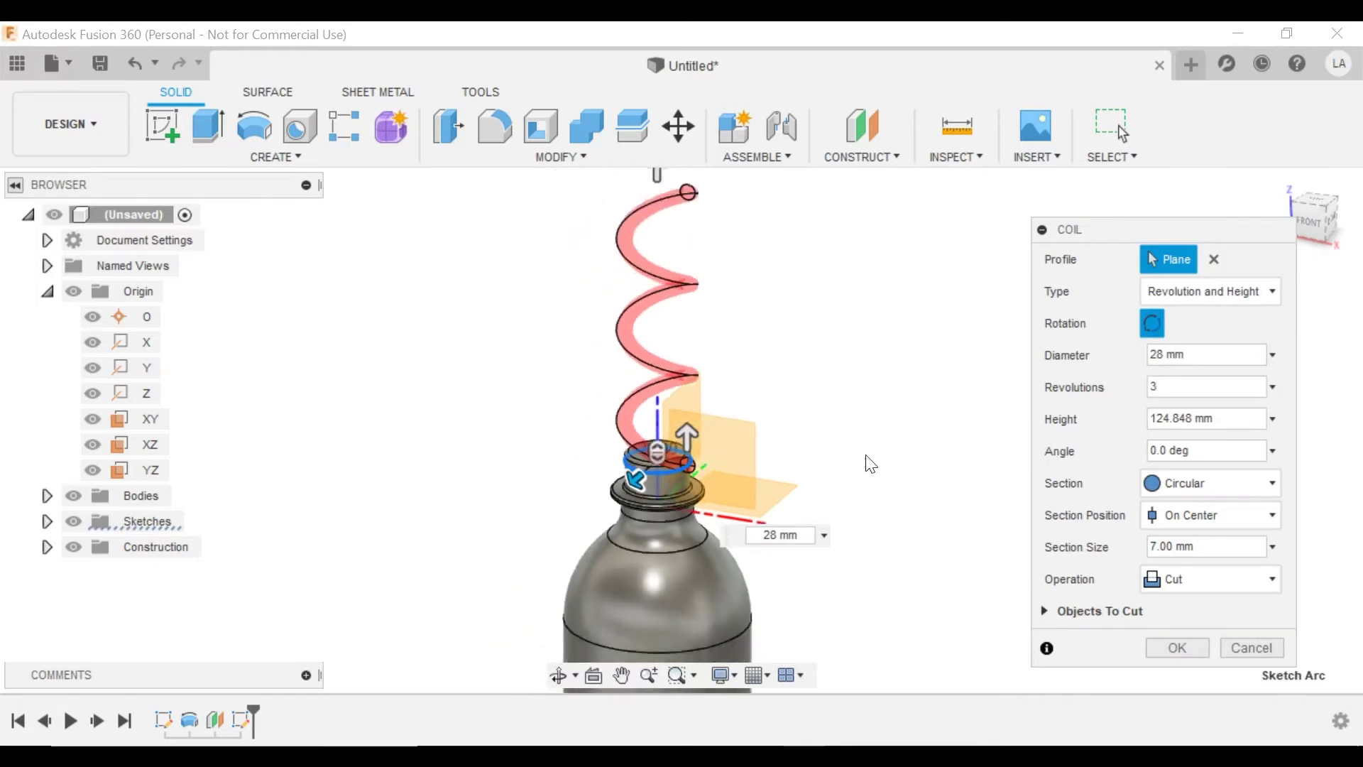
{"action": "key", "text": "Tab"}
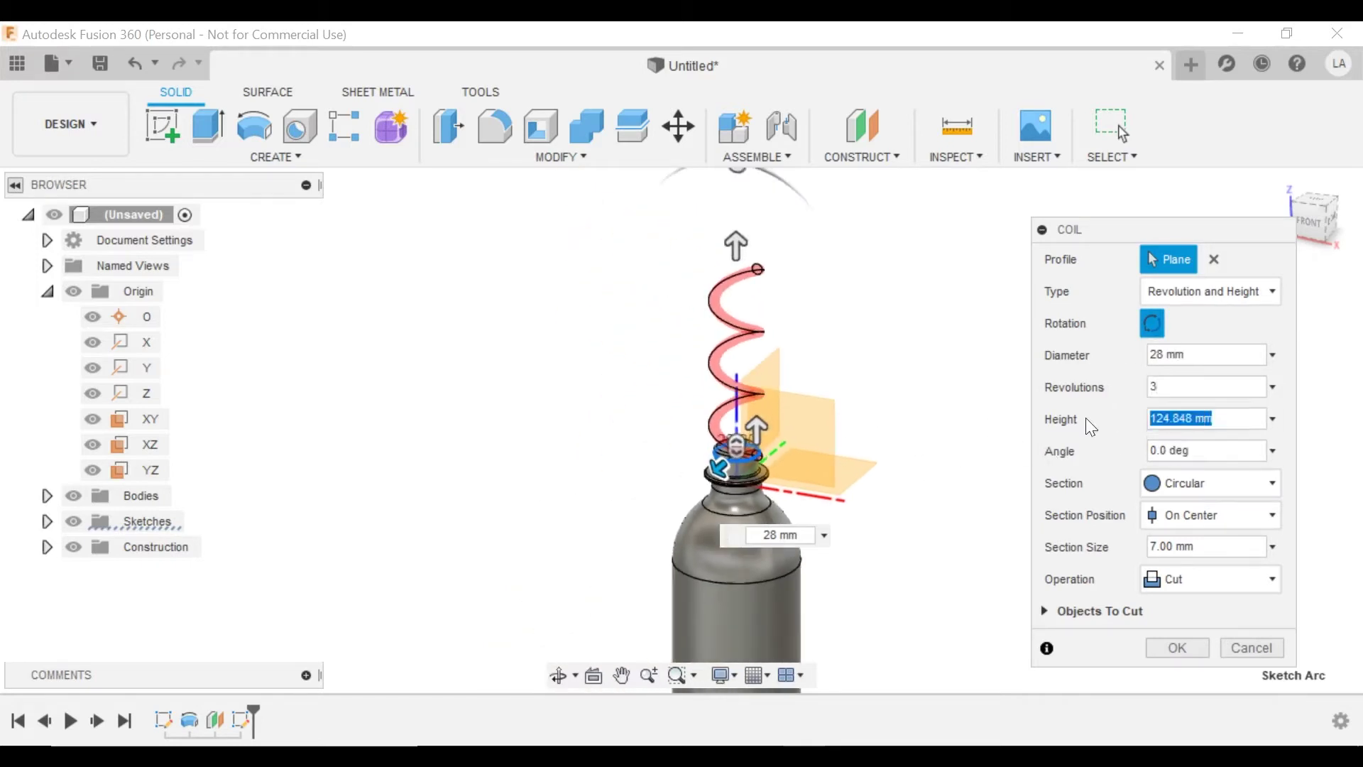
{"action": "type", "text": "-15"}
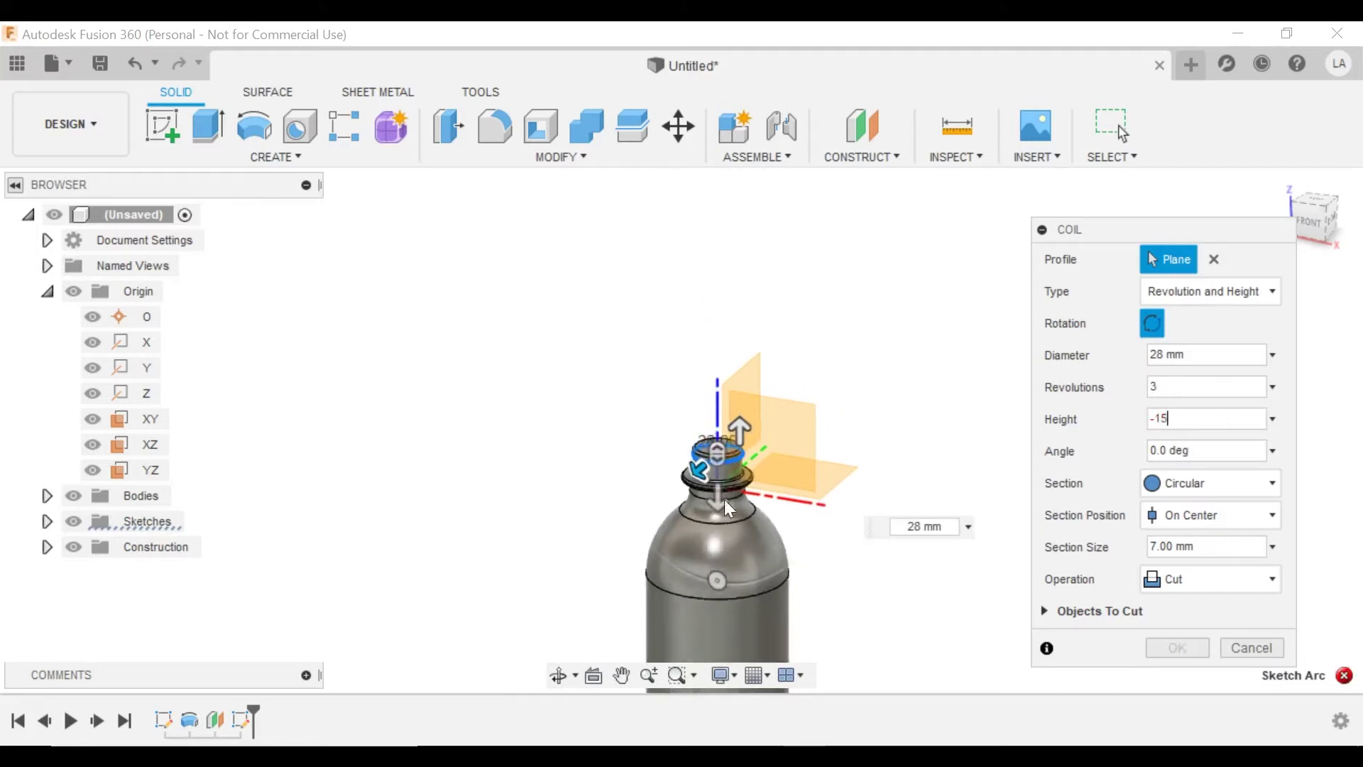
Step: Give the coil a 2 mm section as a Cut with a 5 deg angle, then drag its height
{"action": "scroll", "coordinate": [707, 462], "scroll_direction": "up", "scroll_amount": 6}
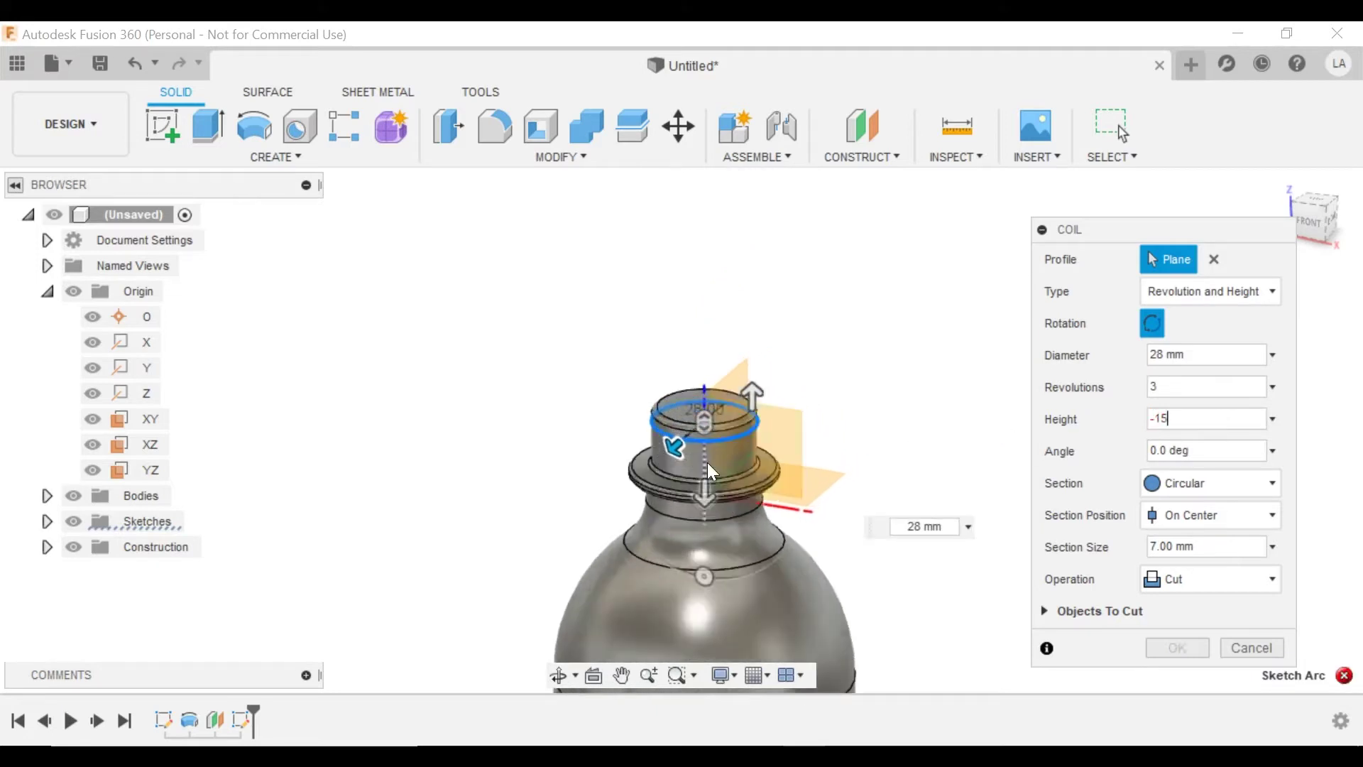
{"action": "middle_click_drag", "start_coordinate": [724, 463], "coordinate": [730, 438], "text": "shift"}
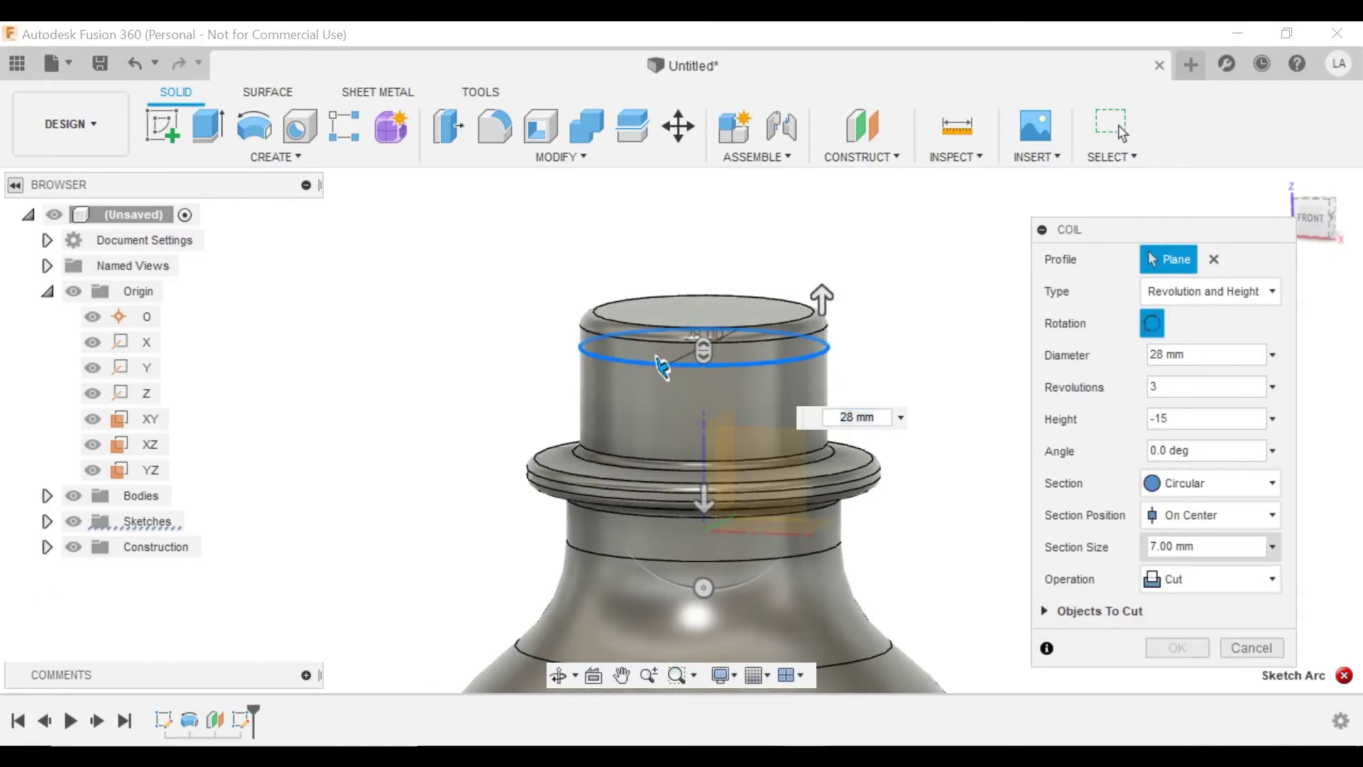
{"action": "left_click", "coordinate": [1178, 547]}
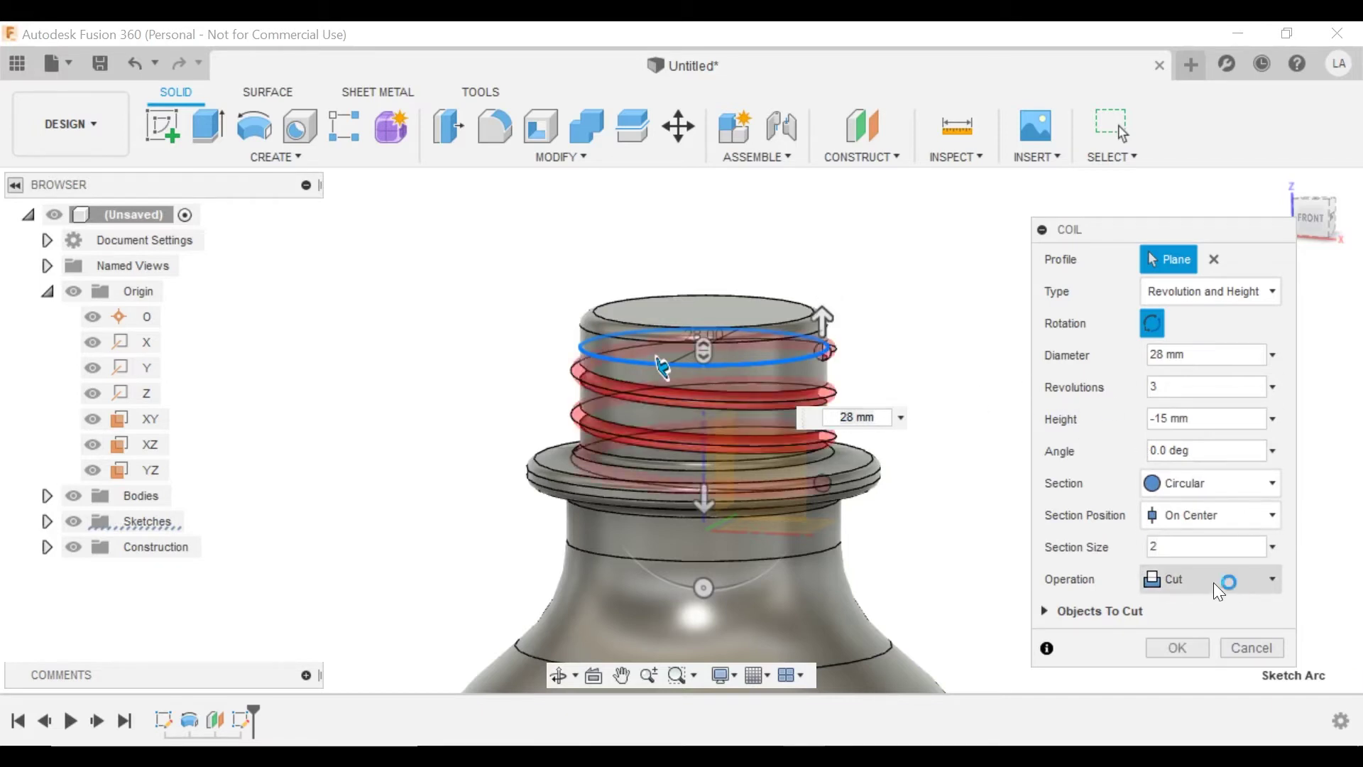
{"action": "left_click", "coordinate": [1218, 589]}
{"action": "left_click", "coordinate": [1168, 633]}
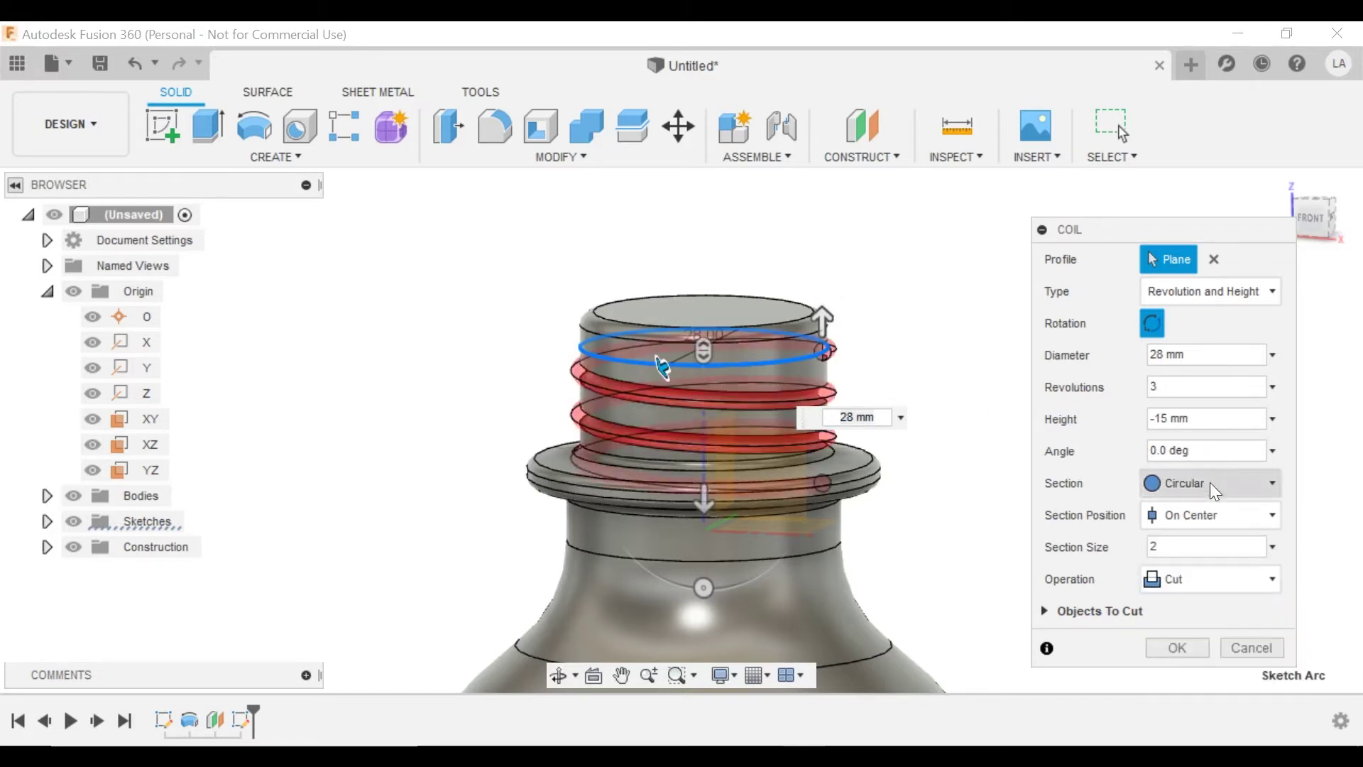
{"action": "left_click", "coordinate": [1164, 451]}
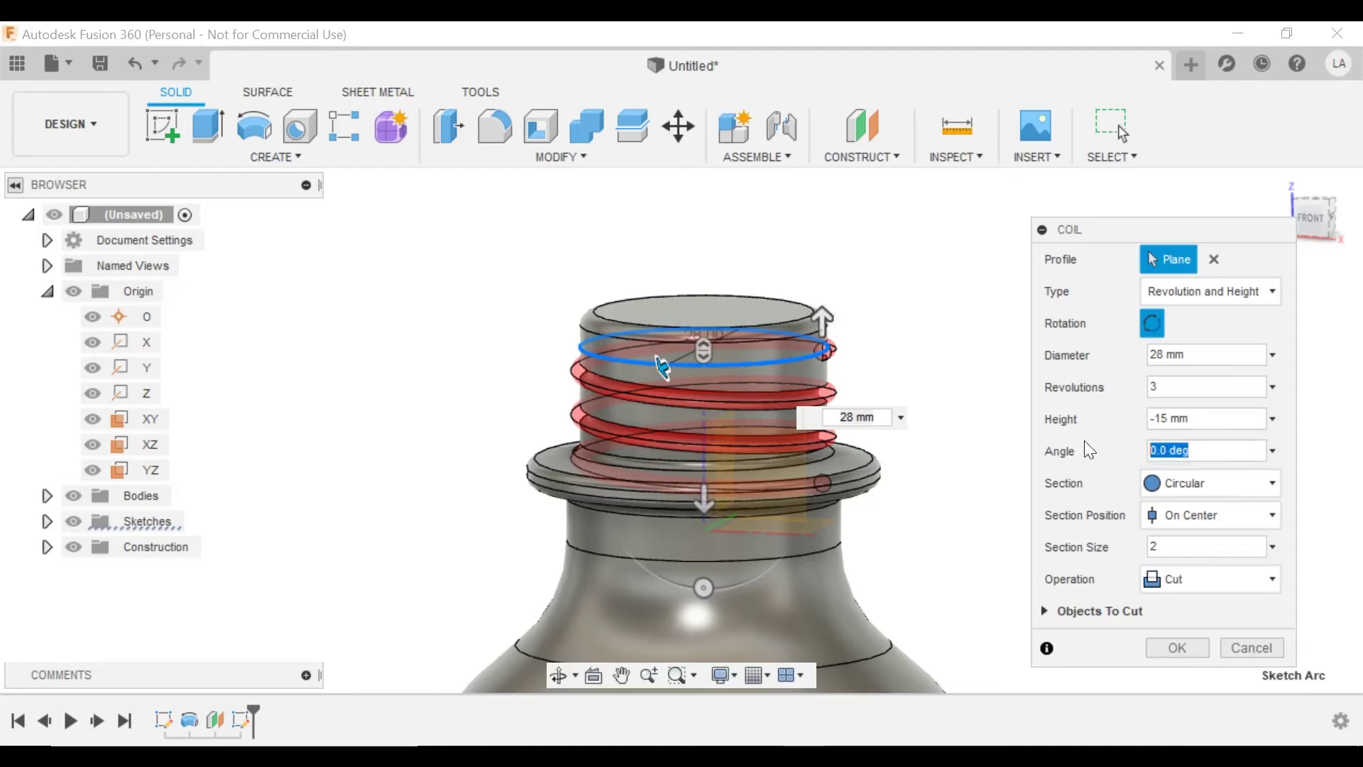
{"action": "type", "text": "5"}
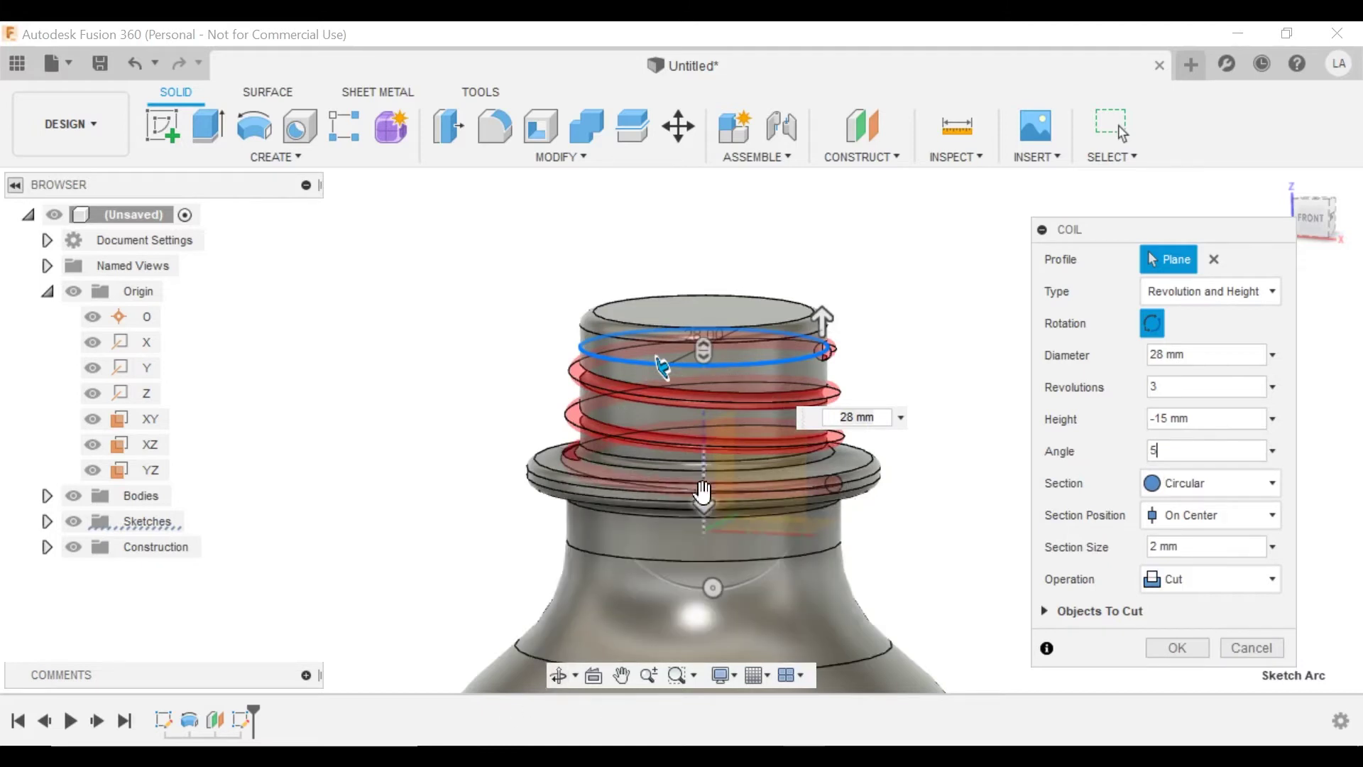
{"action": "left_click_drag", "start_coordinate": [703, 491], "coordinate": [685, 208]}
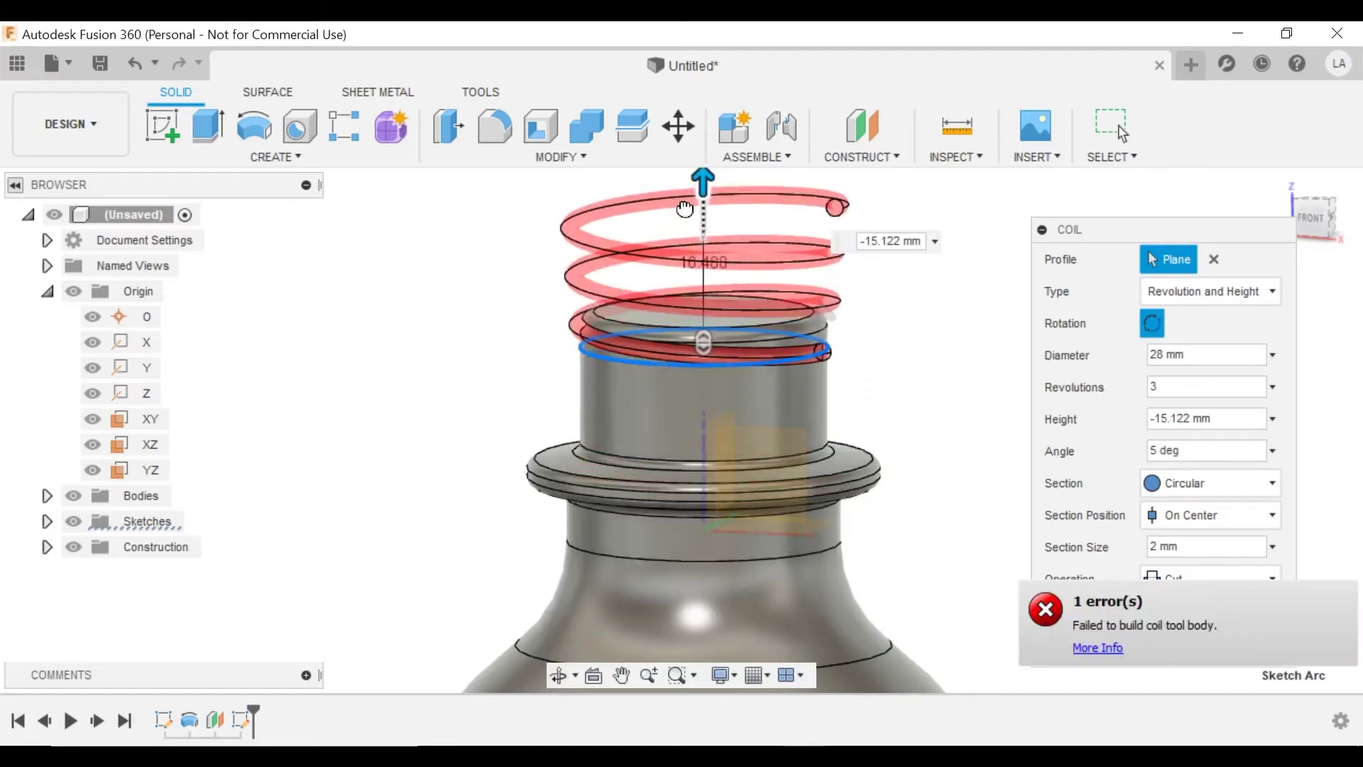
Step: Raise the coil height to 18.312 mm and set its angle to 10 deg
{"action": "scroll", "coordinate": [737, 351], "scroll_direction": "down", "scroll_amount": 2}
{"action": "left_click_drag", "start_coordinate": [737, 351], "coordinate": [753, 322]}
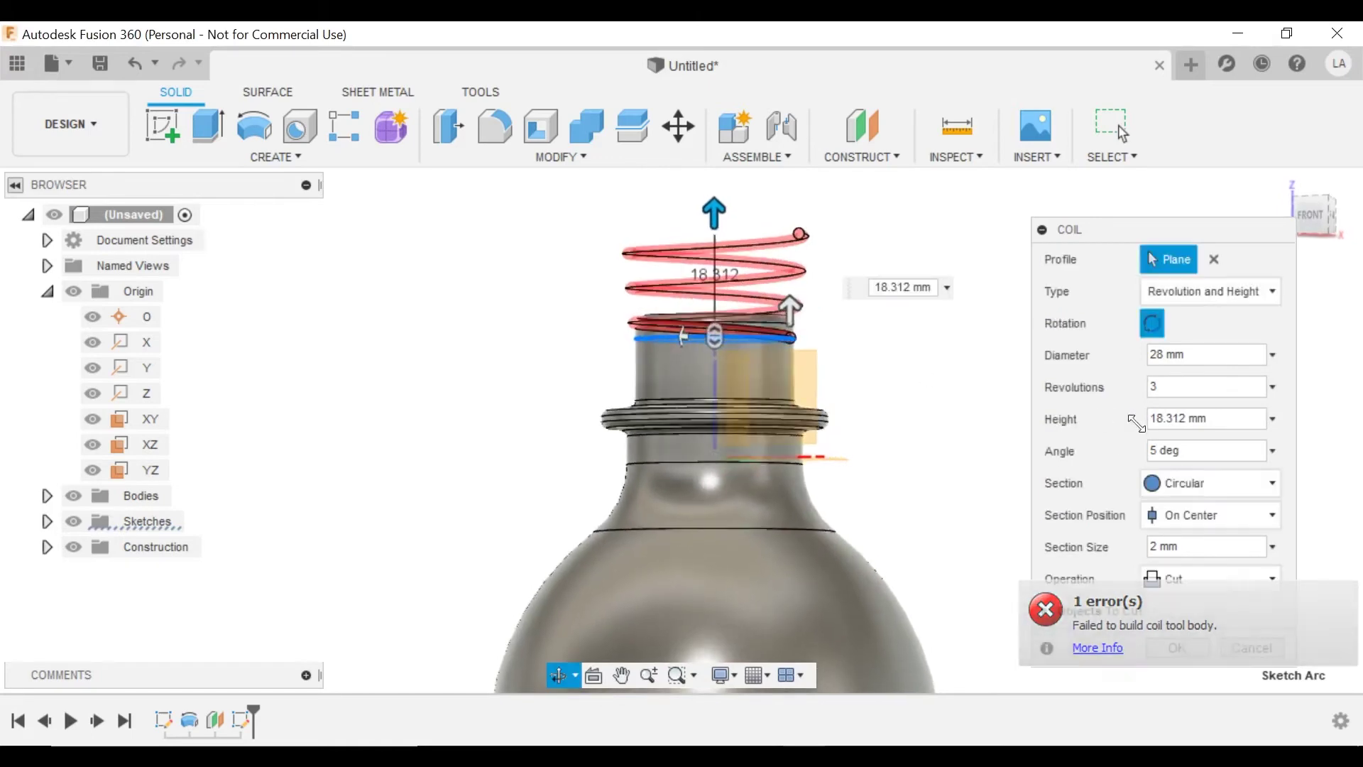
{"action": "double_click", "coordinate": [1153, 450]}
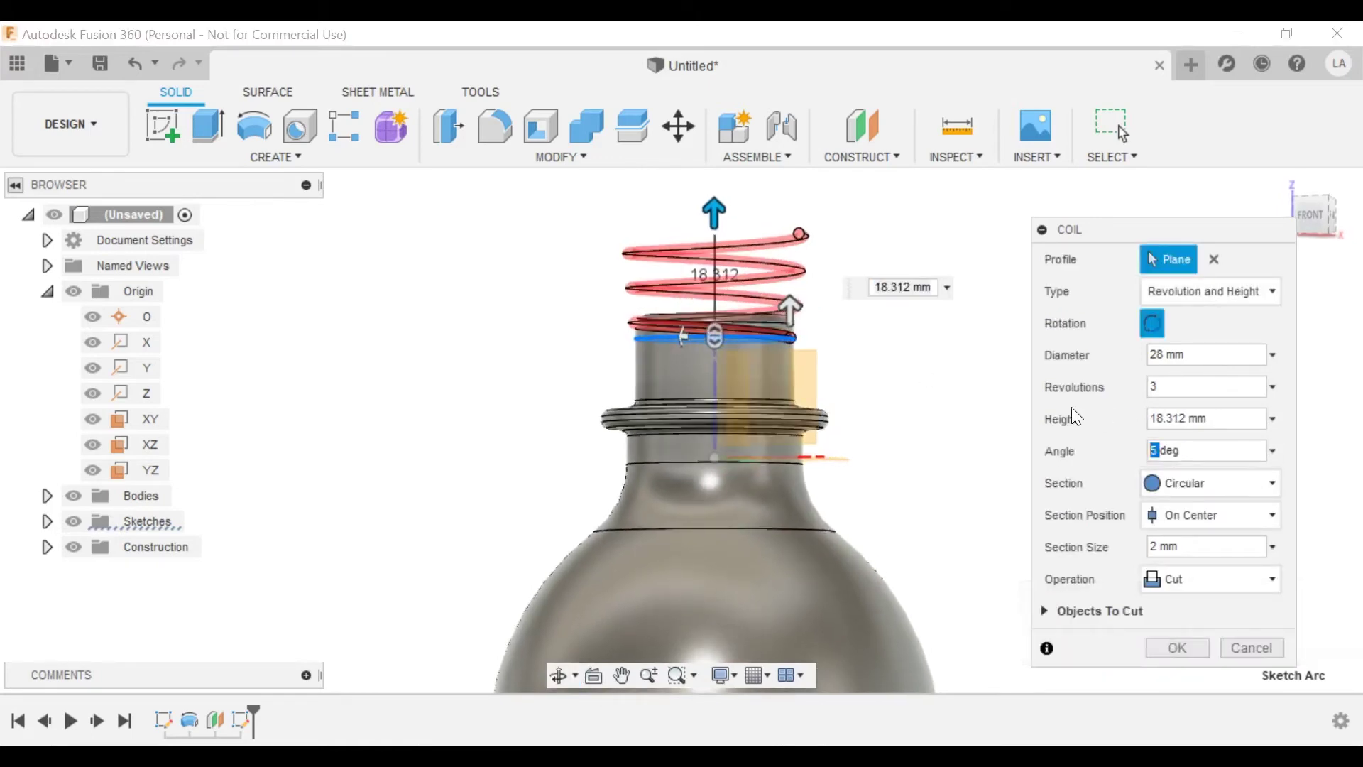
{"action": "type", "text": "10"}
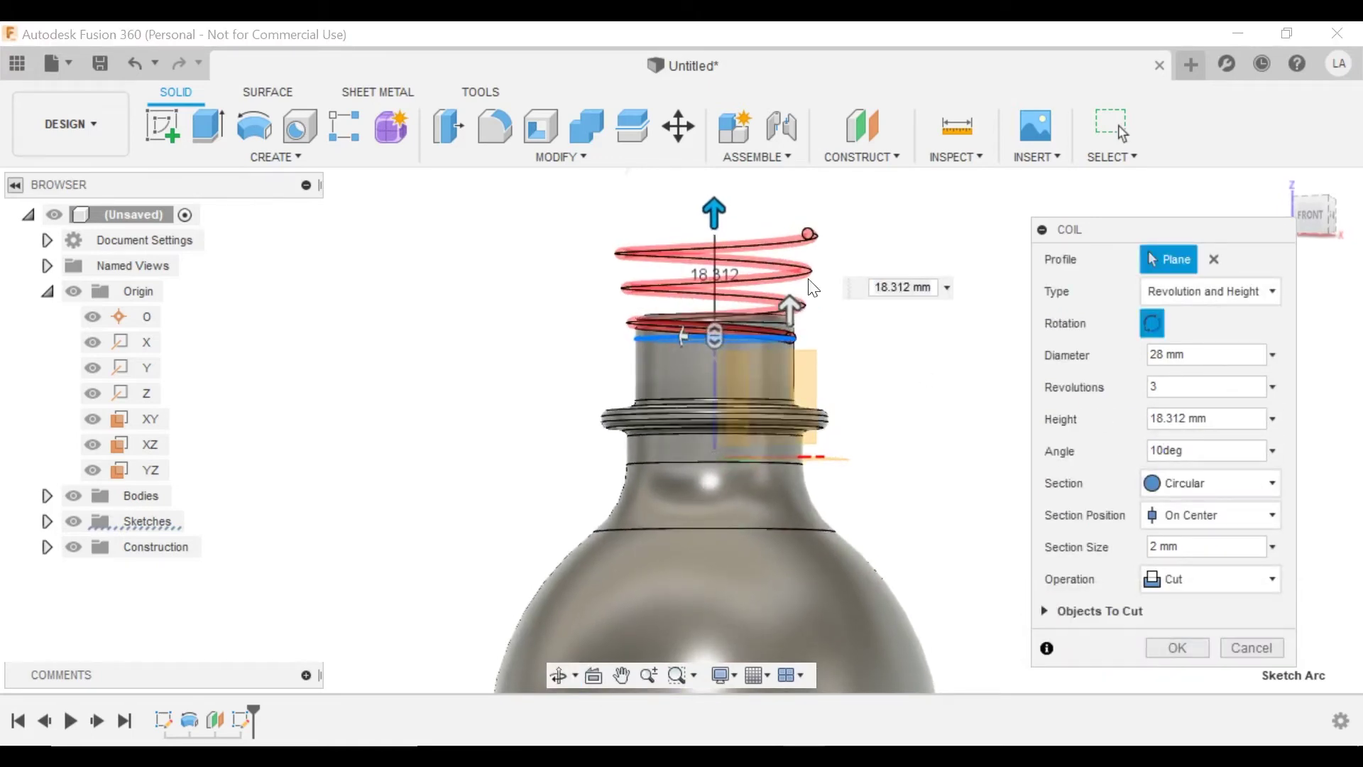
Step: Orbit to inspect the coil from above, then return to a front view
{"action": "scroll", "coordinate": [789, 268], "scroll_direction": "down", "scroll_amount": 1}
{"action": "scroll", "coordinate": [745, 231], "scroll_direction": "up", "scroll_amount": 1}
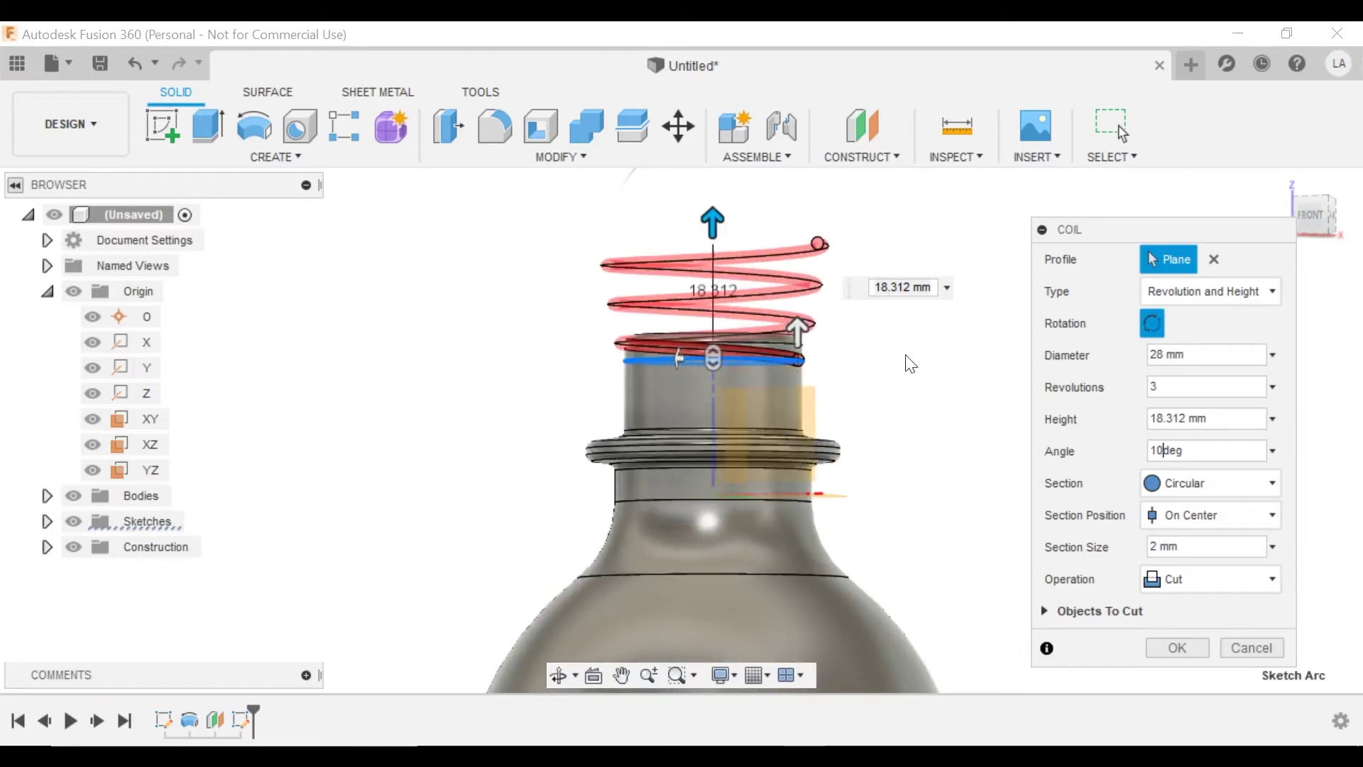
{"action": "middle_click_drag", "start_coordinate": [841, 316], "coordinate": [783, 356], "text": "shift"}
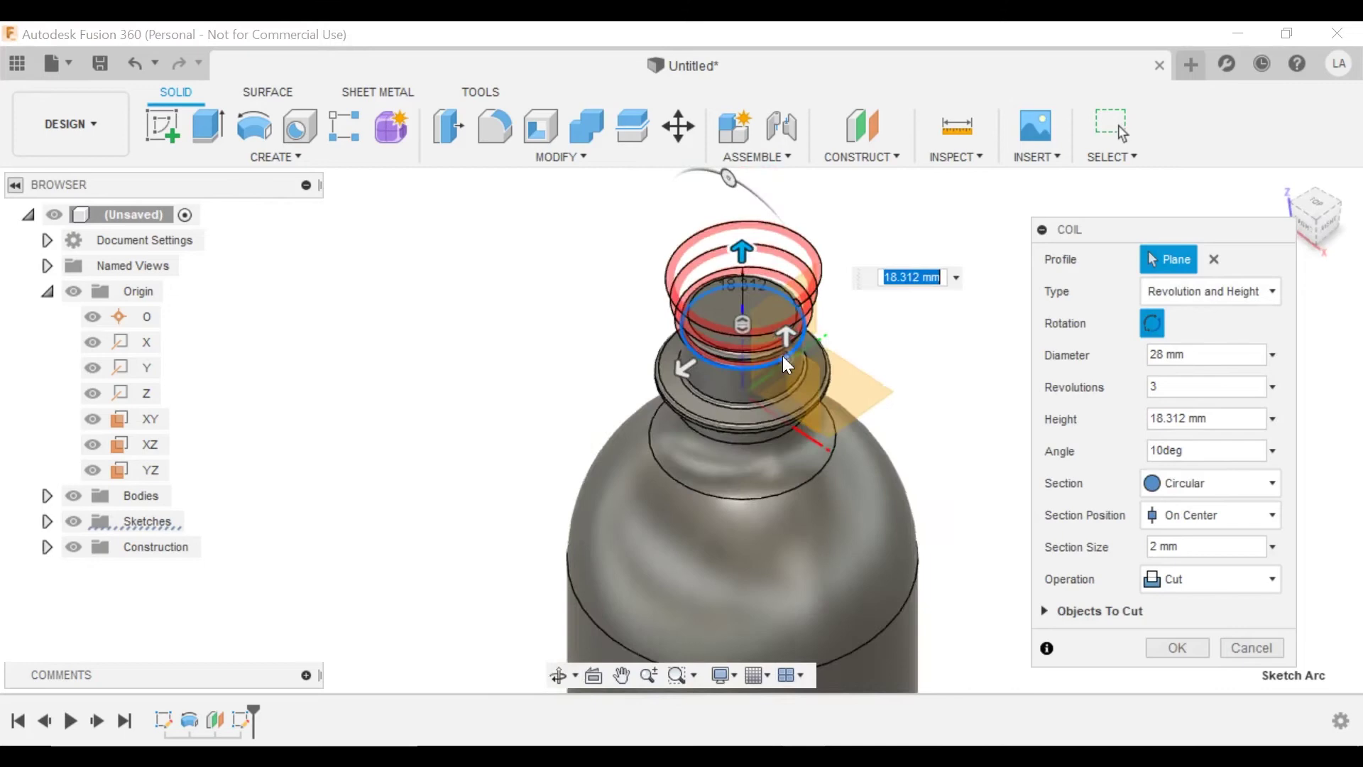
{"action": "middle_click_drag", "start_coordinate": [752, 281], "coordinate": [716, 316], "text": "shift"}
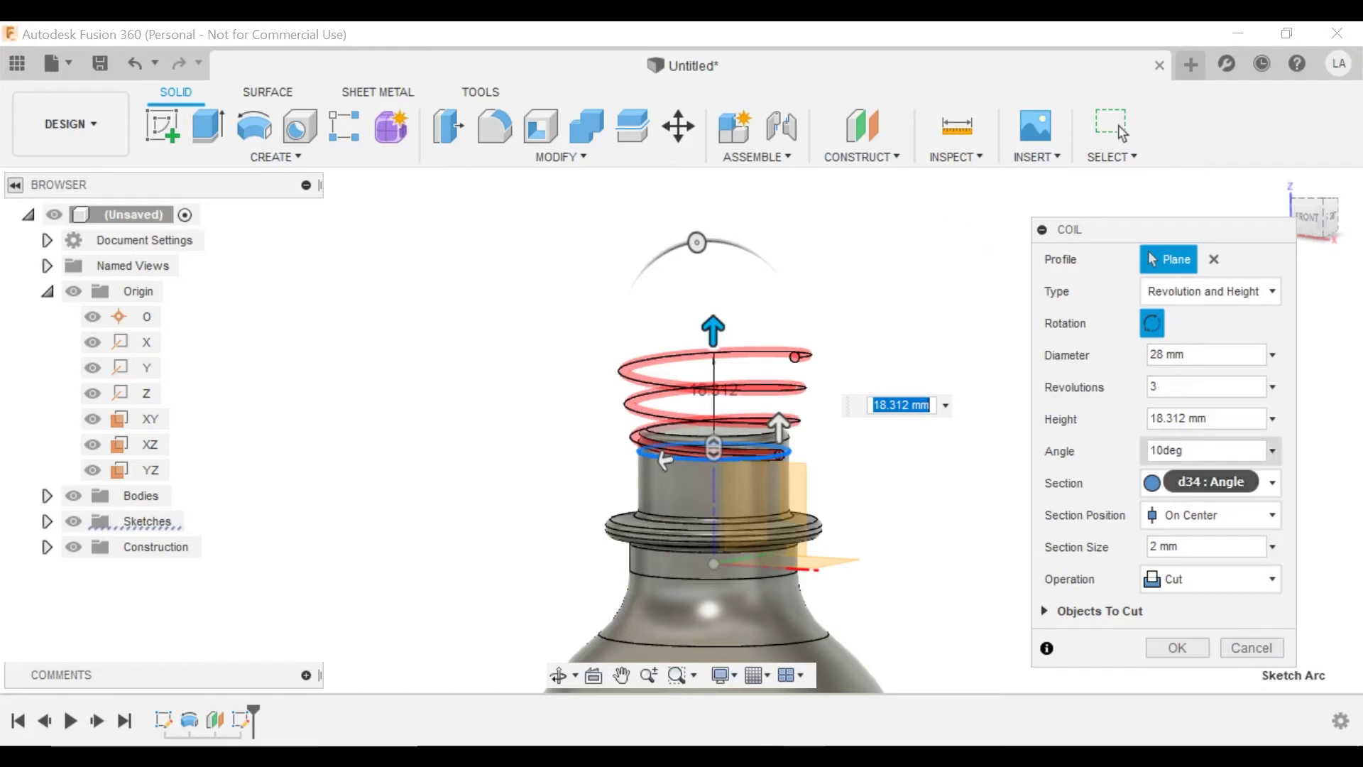
Step: Reset the coil angle to 0 deg and preview a square cross-section
{"action": "left_click", "coordinate": [1171, 450]}
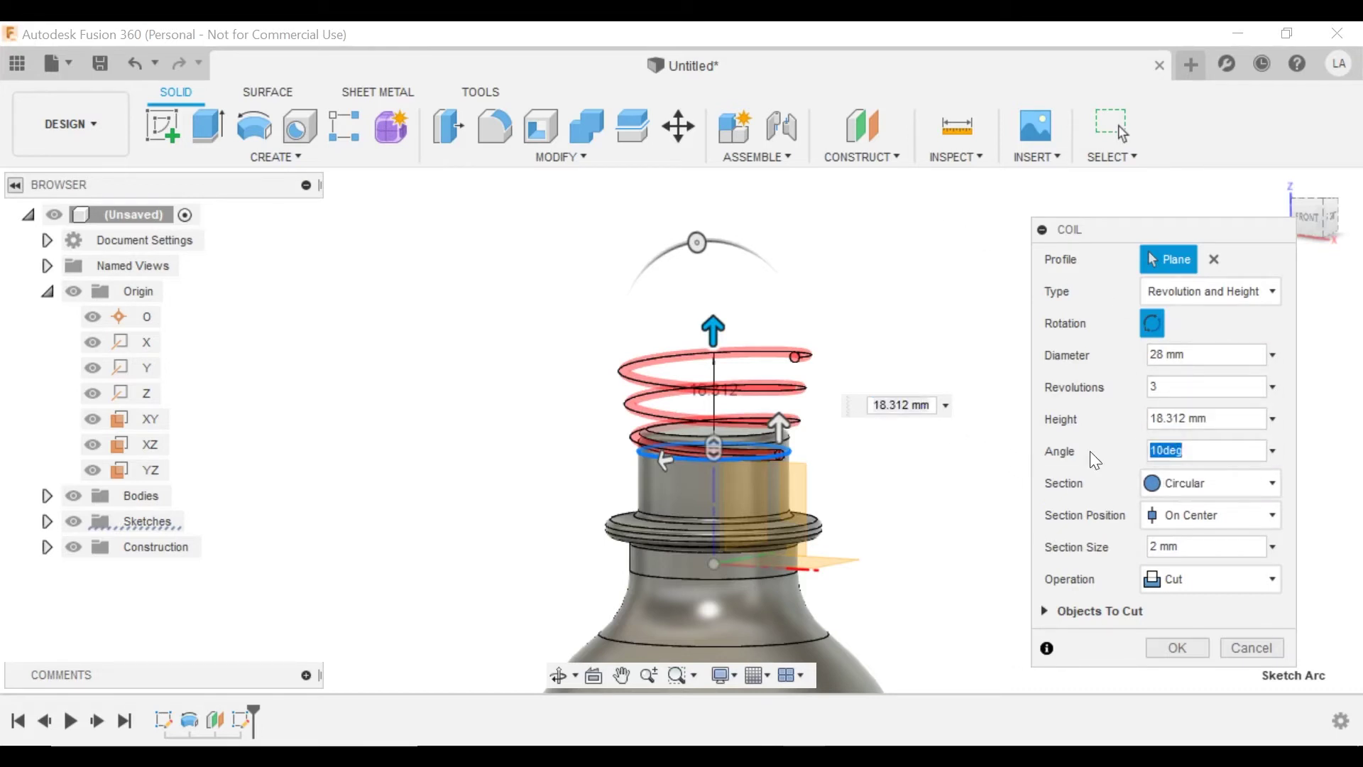
{"action": "type", "text": "0"}
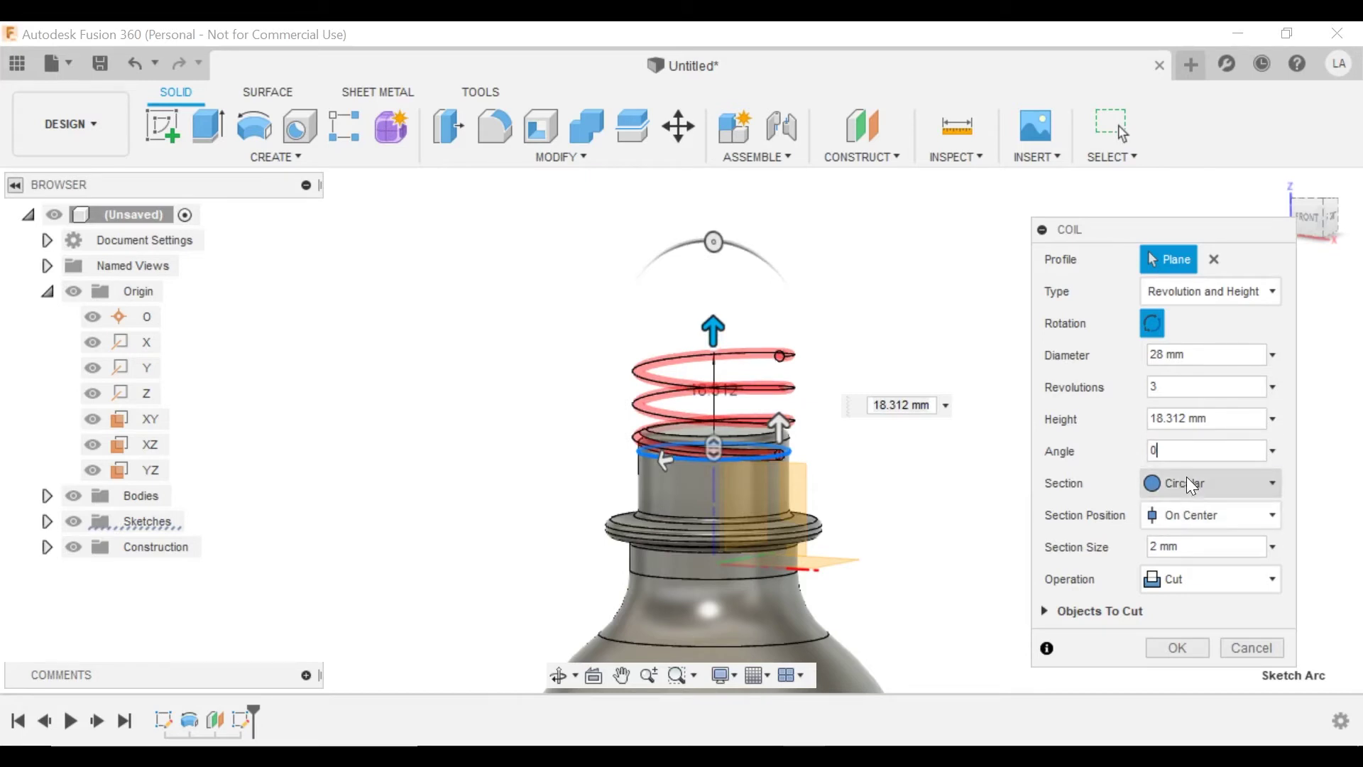
{"action": "left_click", "coordinate": [1192, 489]}
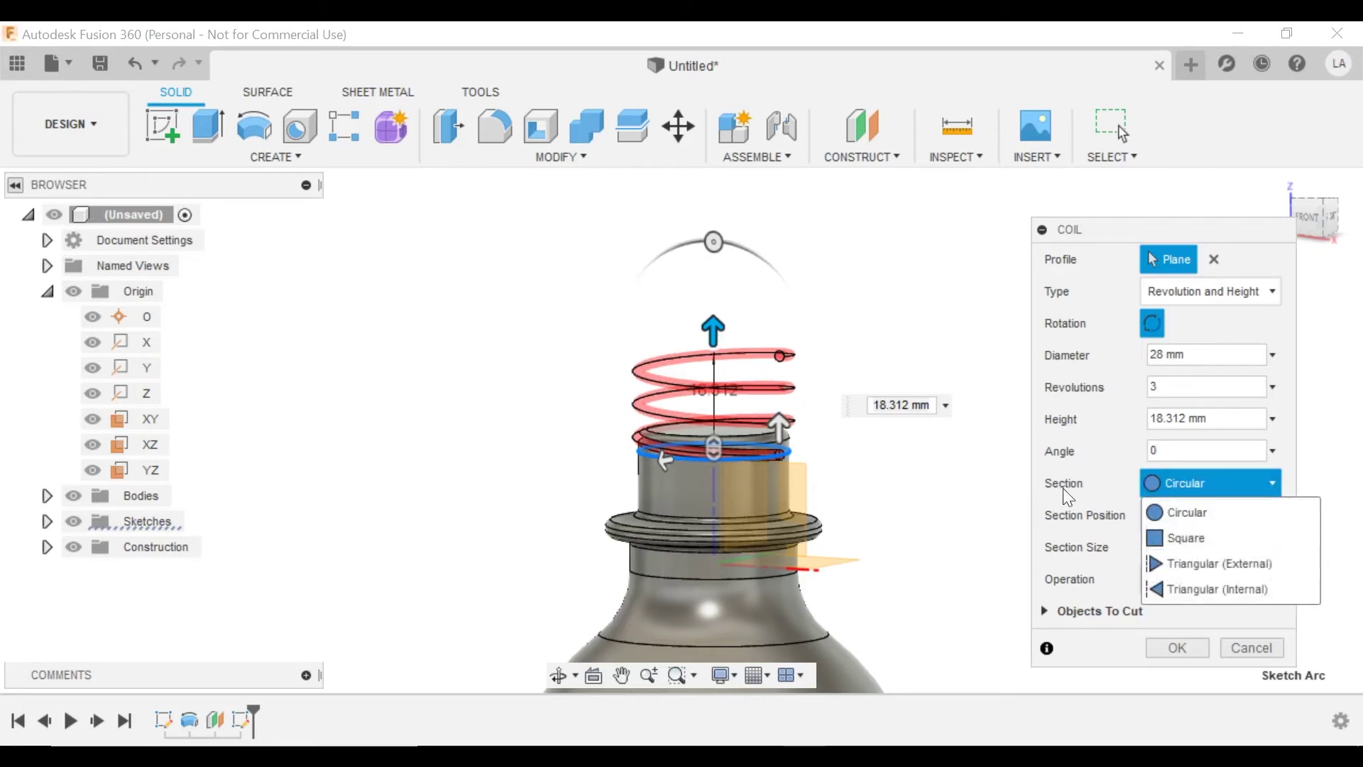
{"action": "left_click", "coordinate": [1190, 539]}
{"action": "scroll", "coordinate": [822, 351], "scroll_direction": "up", "scroll_amount": 5}
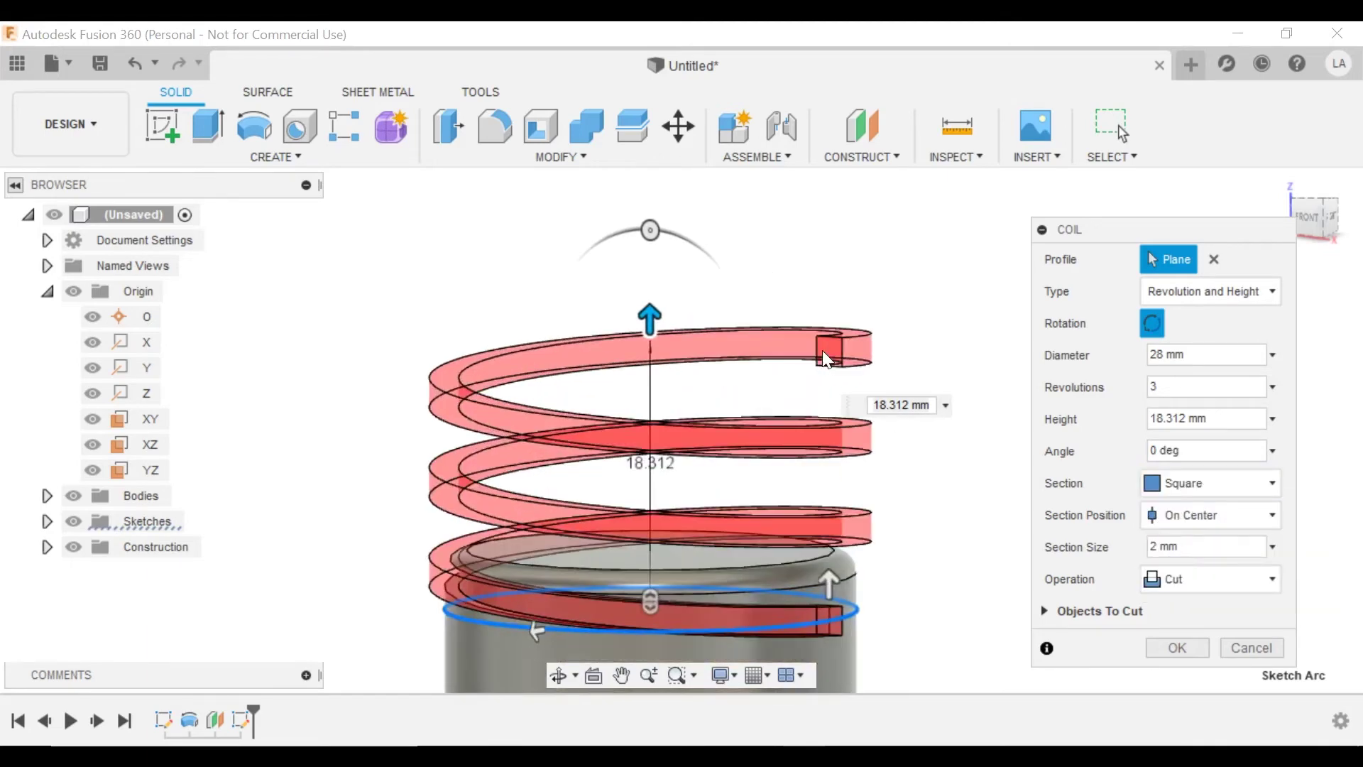
Step: Preview external and internal triangular sections, then settle on Circular
{"action": "left_click", "coordinate": [1167, 482]}
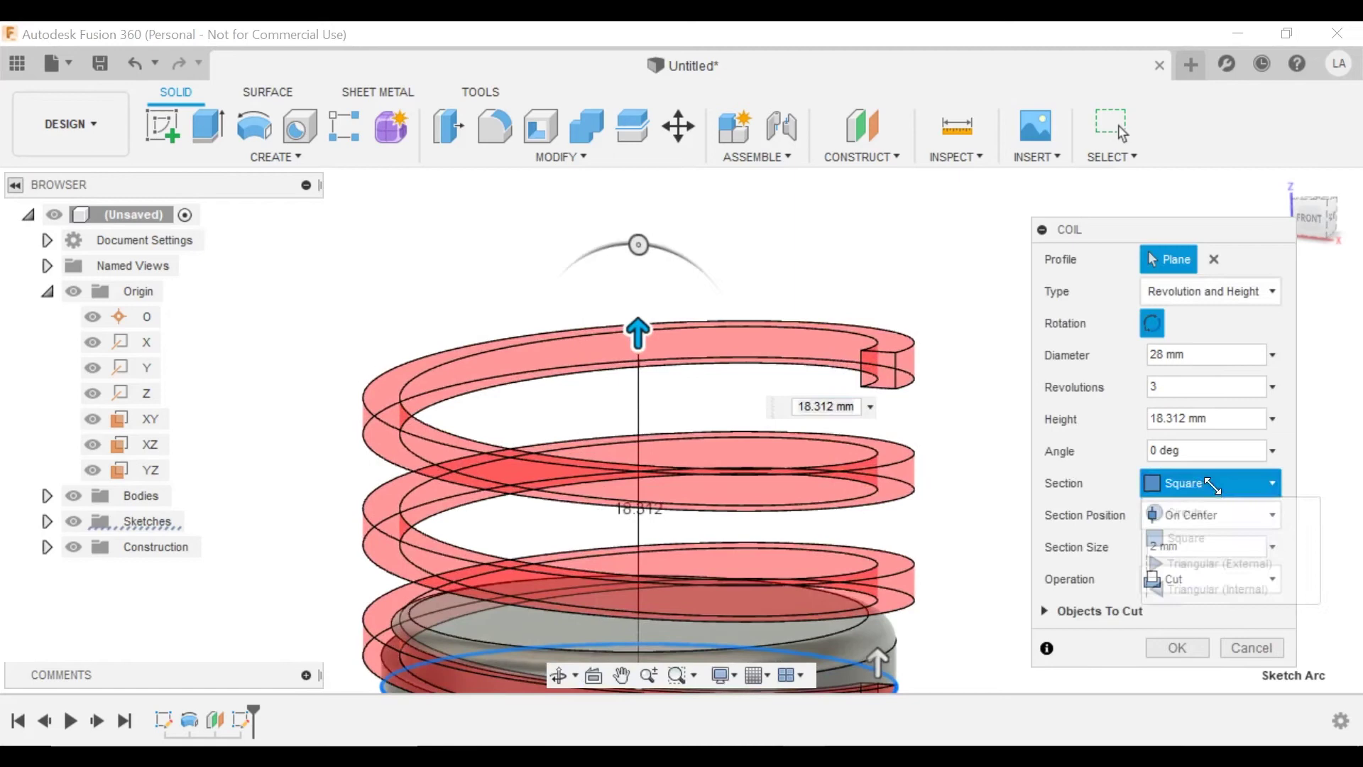
{"action": "left_click", "coordinate": [1200, 561]}
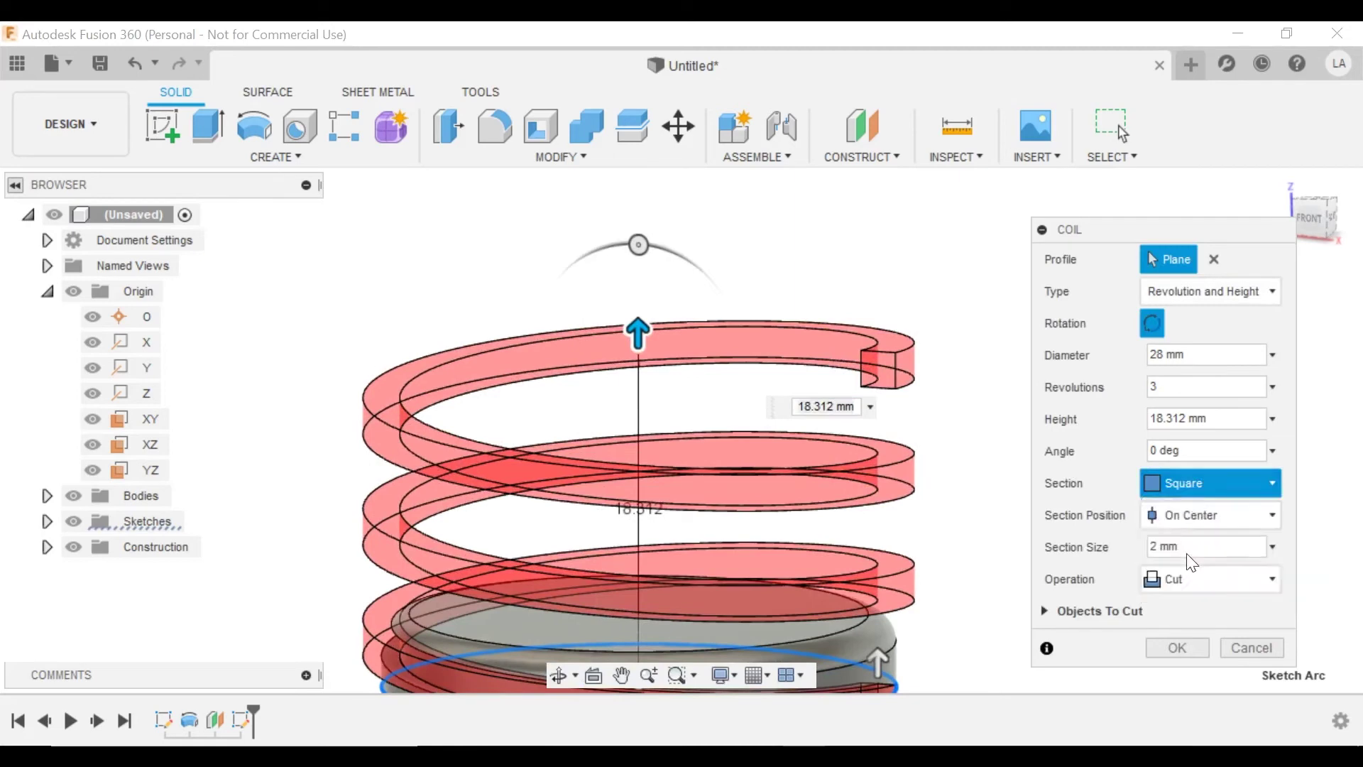
{"action": "left_click", "coordinate": [1183, 482]}
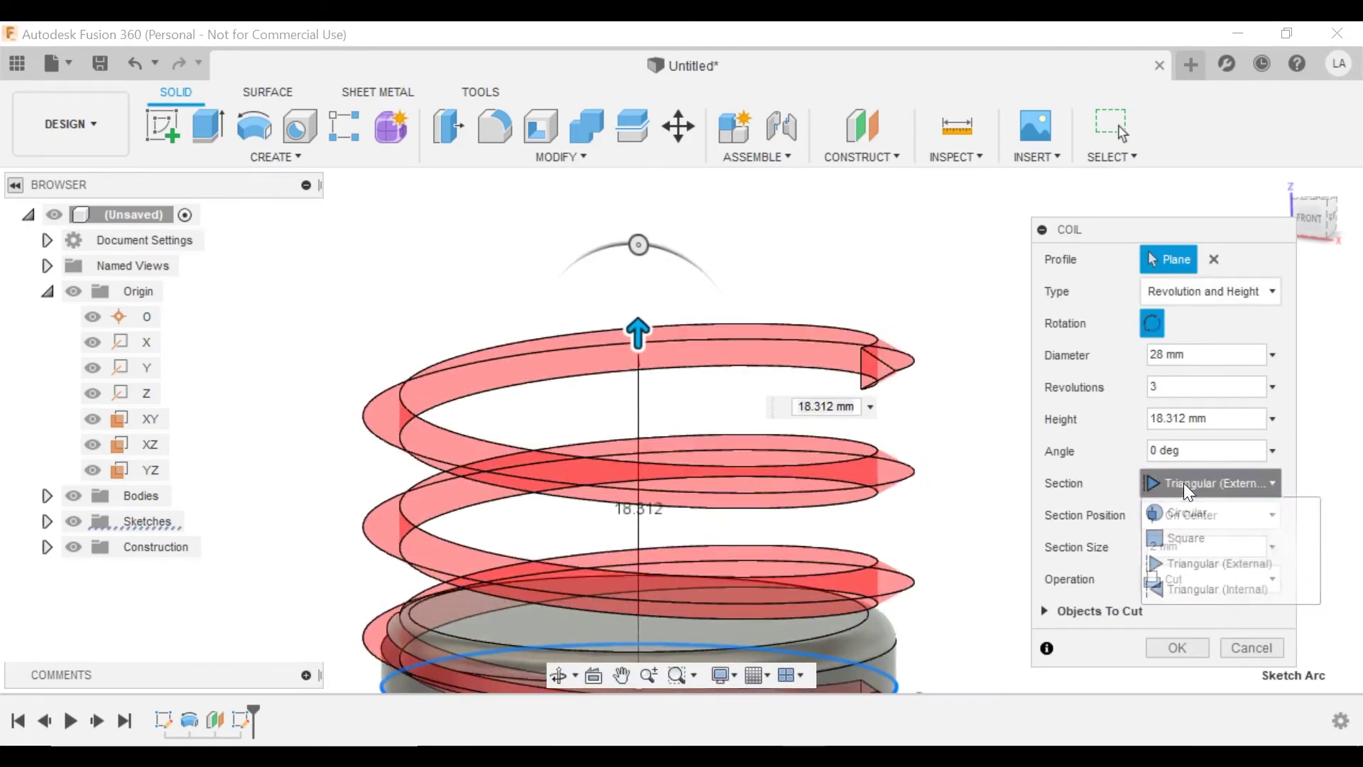
{"action": "left_click", "coordinate": [1194, 587]}
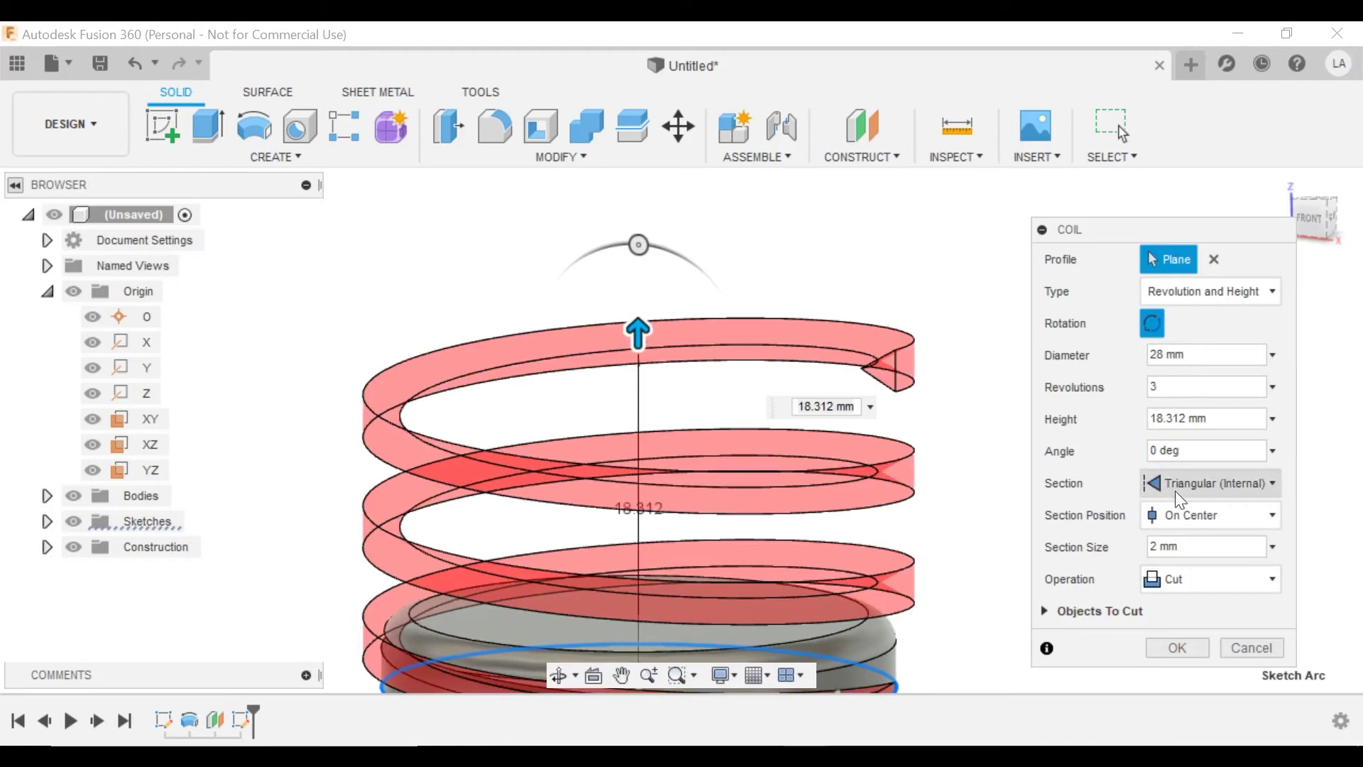
{"action": "left_click", "coordinate": [1192, 481]}
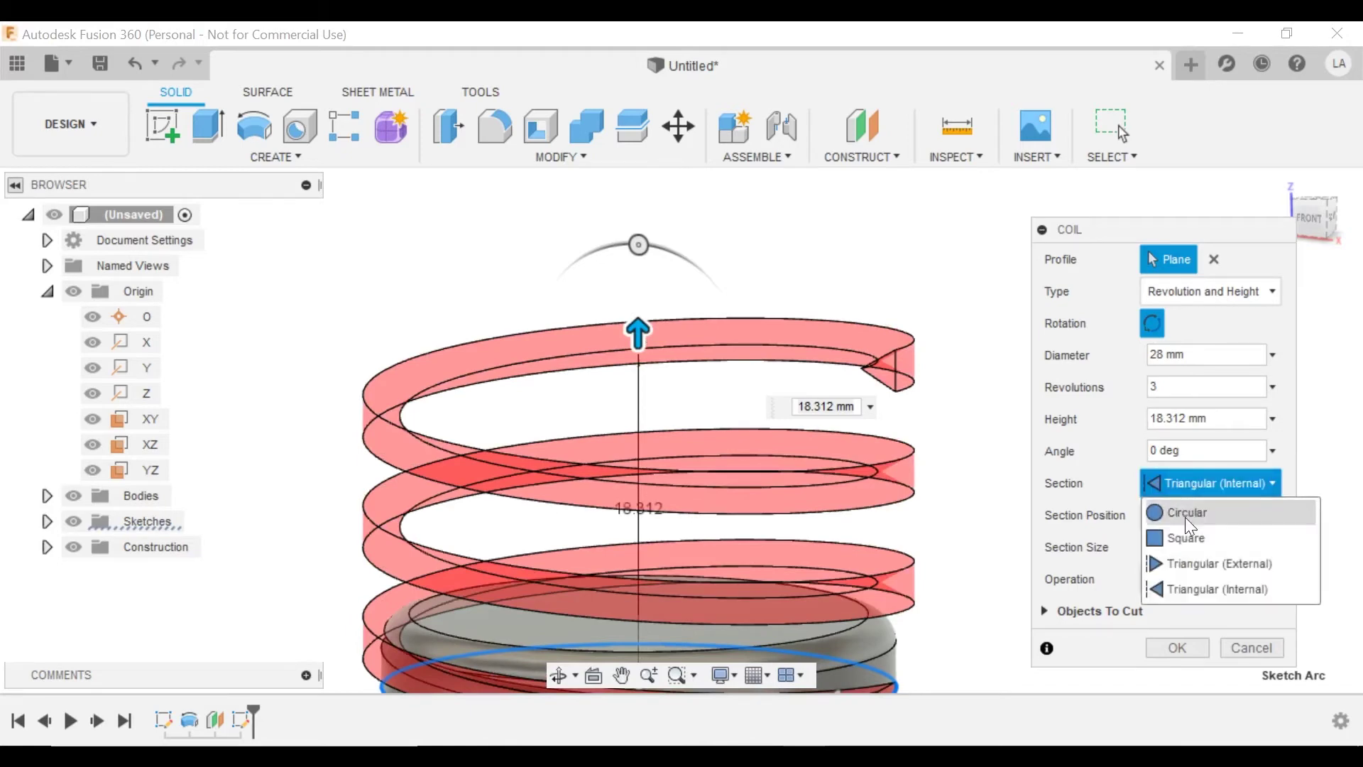
{"action": "left_click", "coordinate": [1184, 517]}
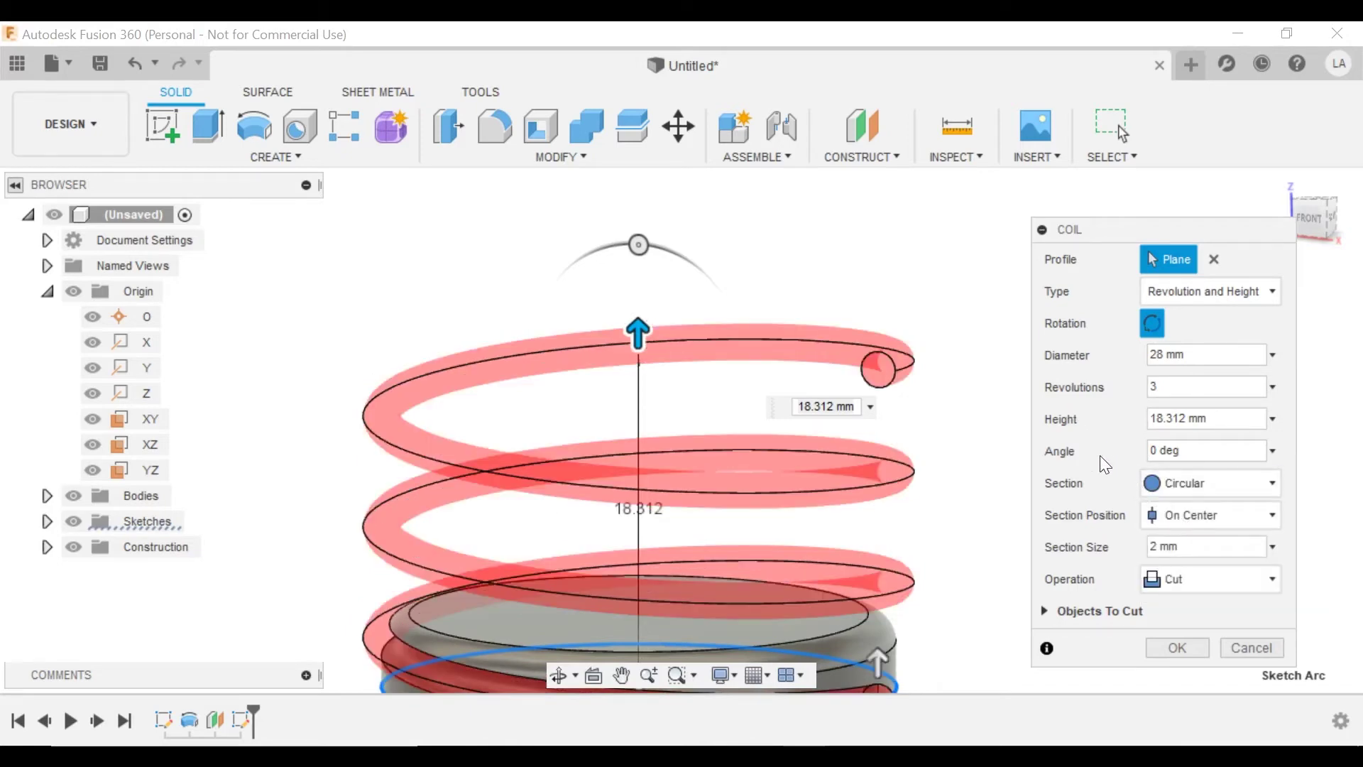
Step: Set the coil height to -10 mm after first trying -15 mm
{"action": "left_click", "coordinate": [1235, 419]}
{"action": "type", "text": "-15"}
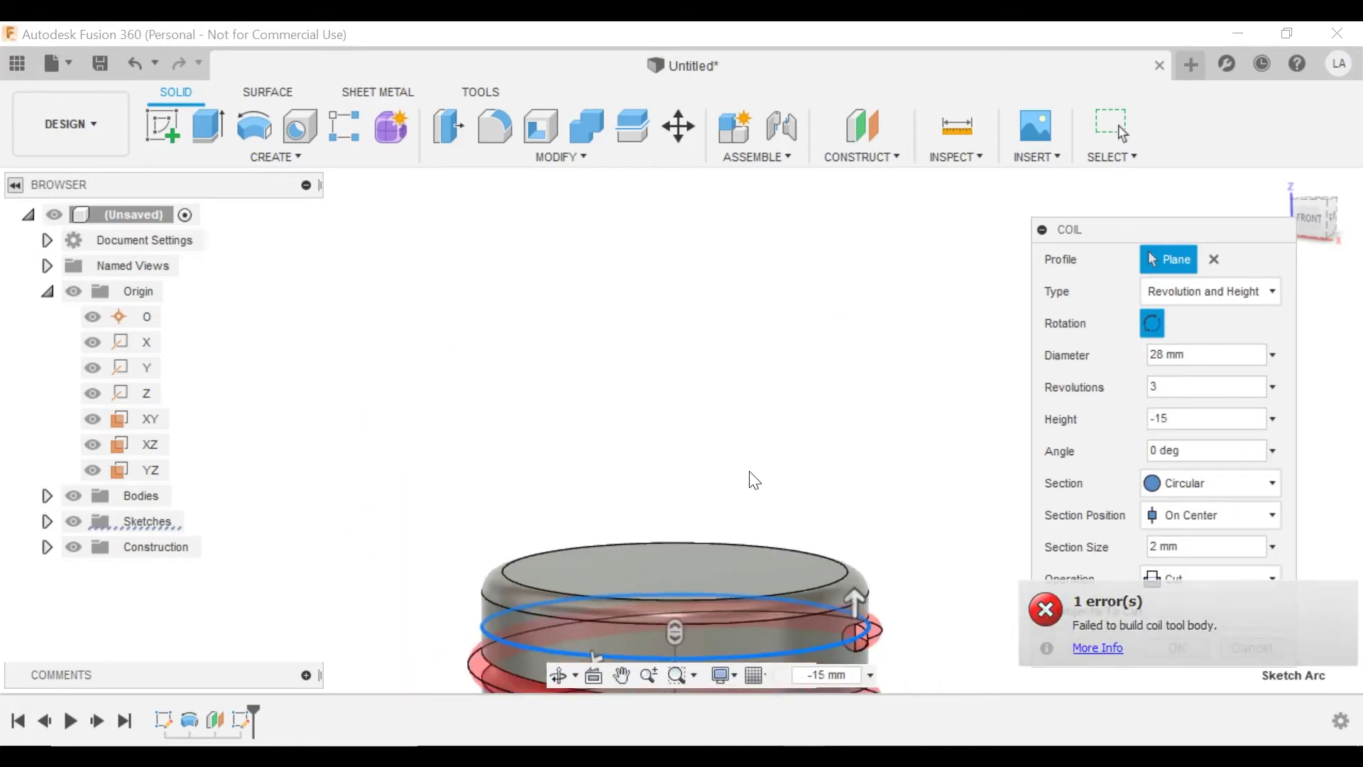
{"action": "middle_click_drag", "start_coordinate": [754, 481], "coordinate": [644, 228]}
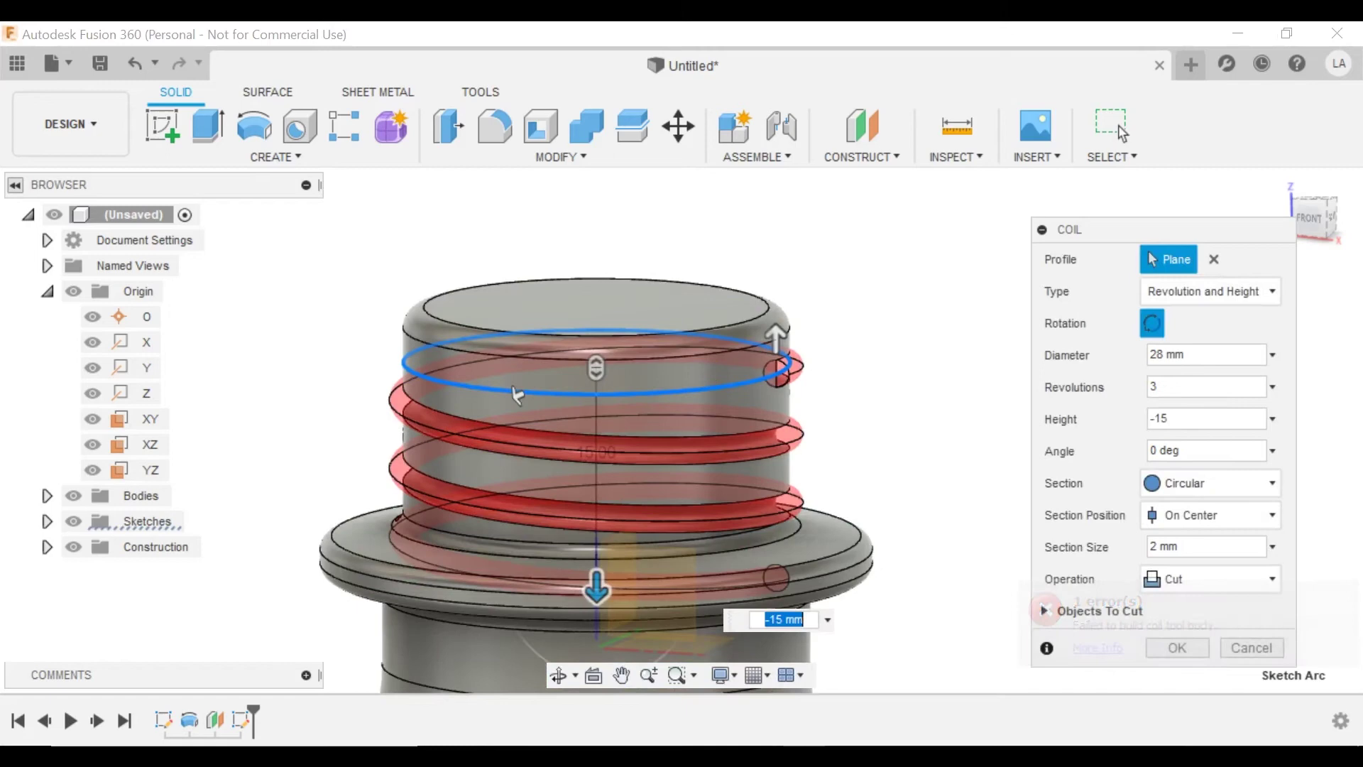
{"action": "middle_click_drag", "start_coordinate": [888, 410], "coordinate": [745, 383], "text": "shift"}
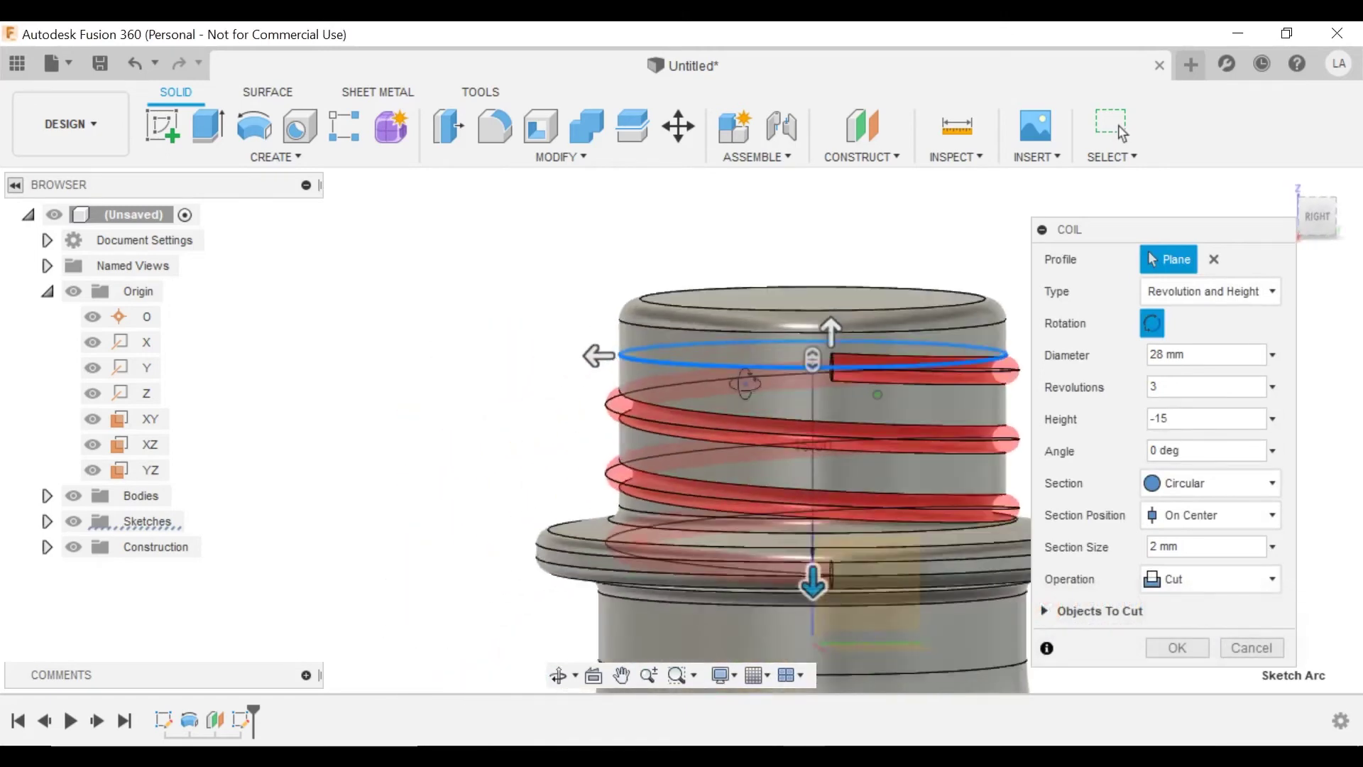
{"action": "middle_click_drag", "start_coordinate": [781, 461], "coordinate": [592, 413]}
{"action": "left_click", "coordinate": [1206, 418]}
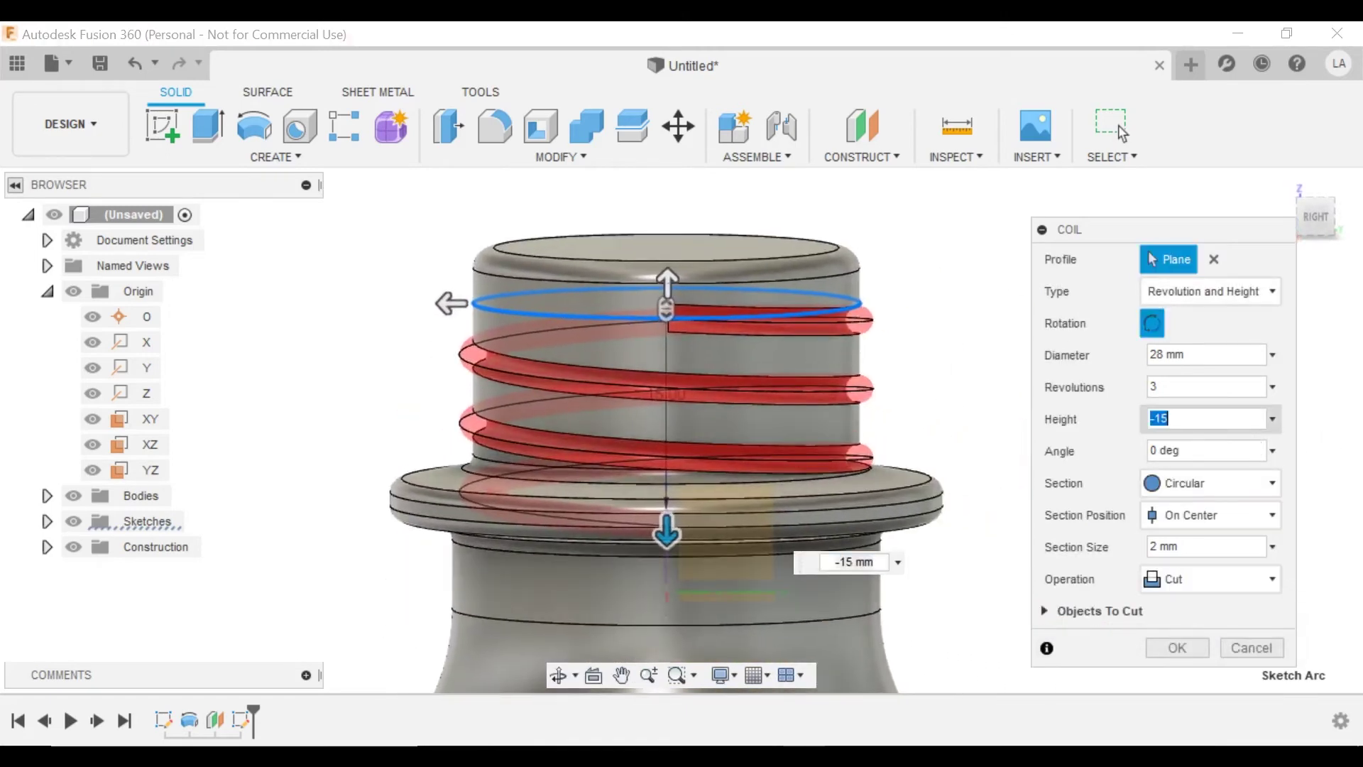
{"action": "type", "text": "-10"}
{"action": "middle_click_drag", "start_coordinate": [756, 407], "coordinate": [788, 409], "text": "shift"}
{"action": "key", "text": "Tab"}
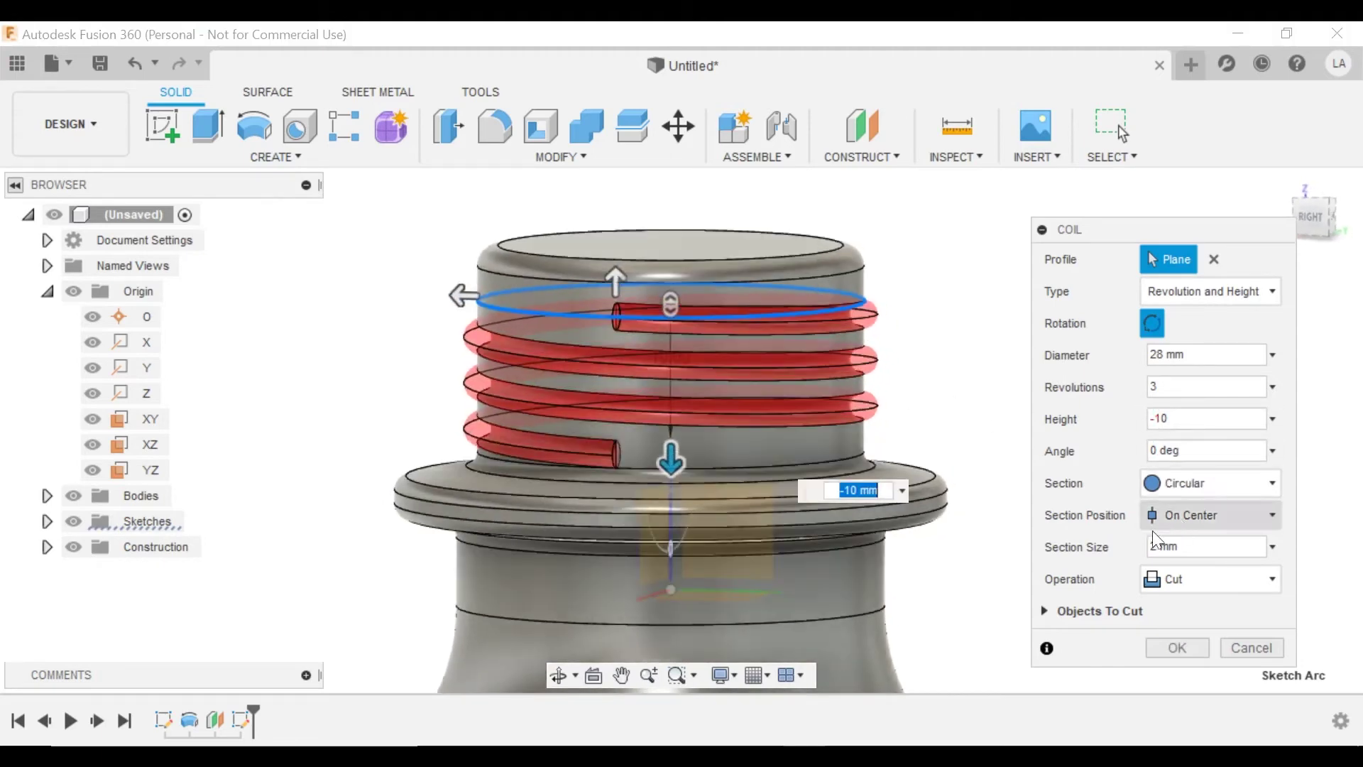
Step: Keep the section position On Center and set the section size to 2 mm
{"action": "left_click", "coordinate": [1172, 512]}
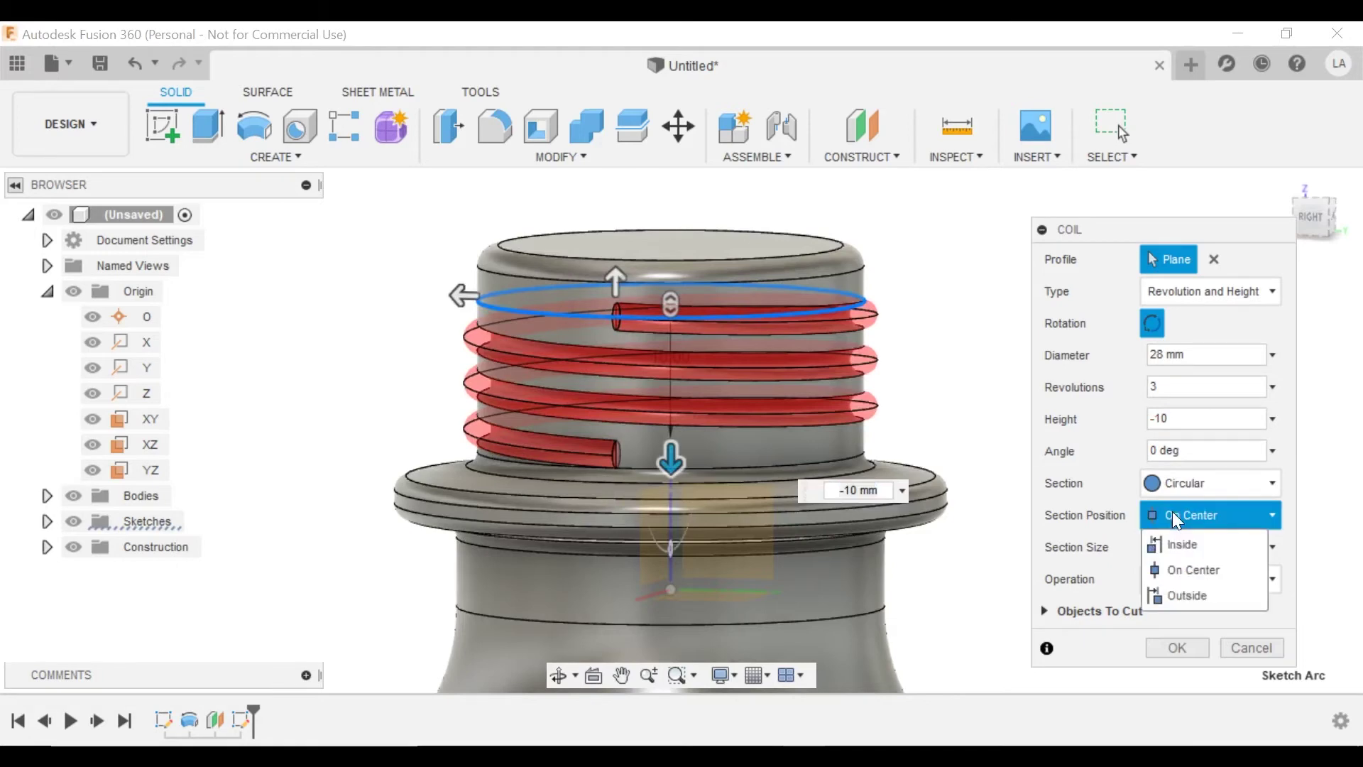
{"action": "left_click", "coordinate": [1185, 572]}
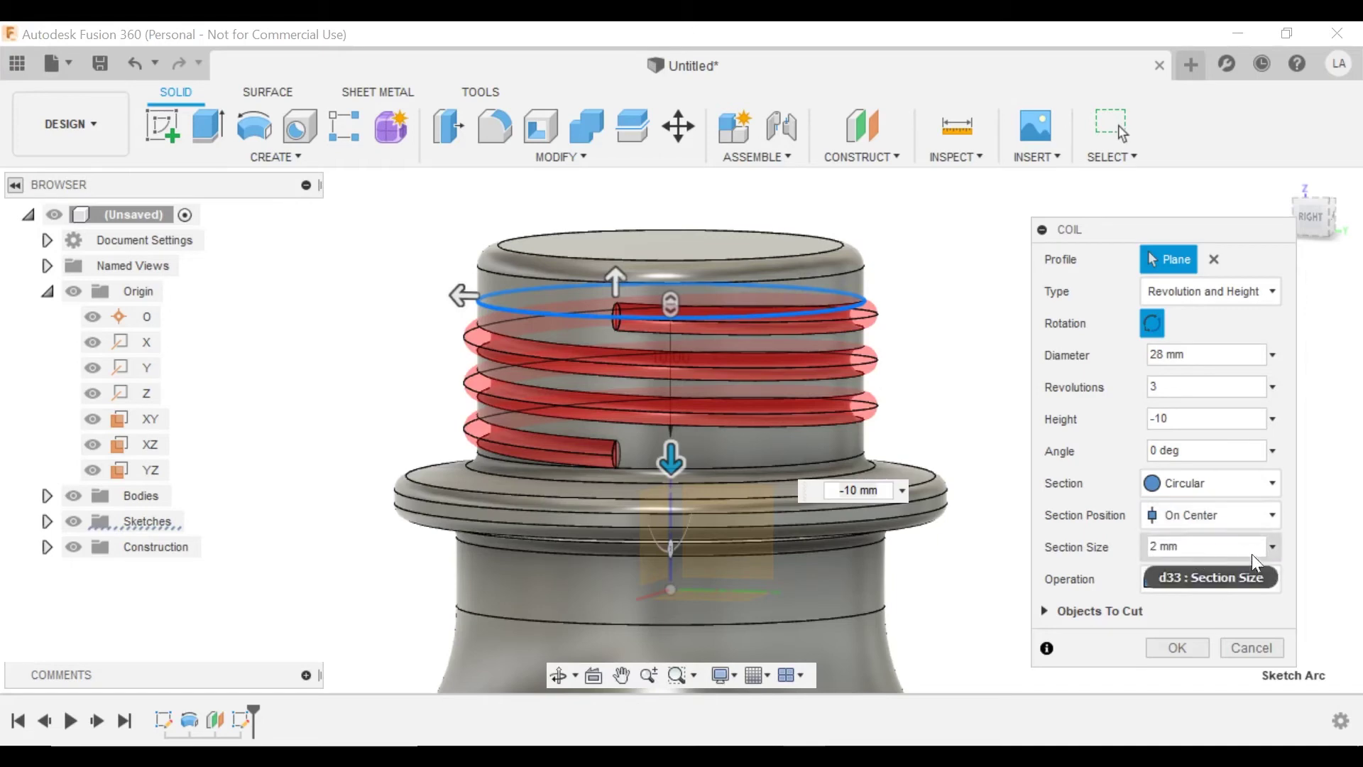
{"action": "left_click", "coordinate": [1202, 548]}
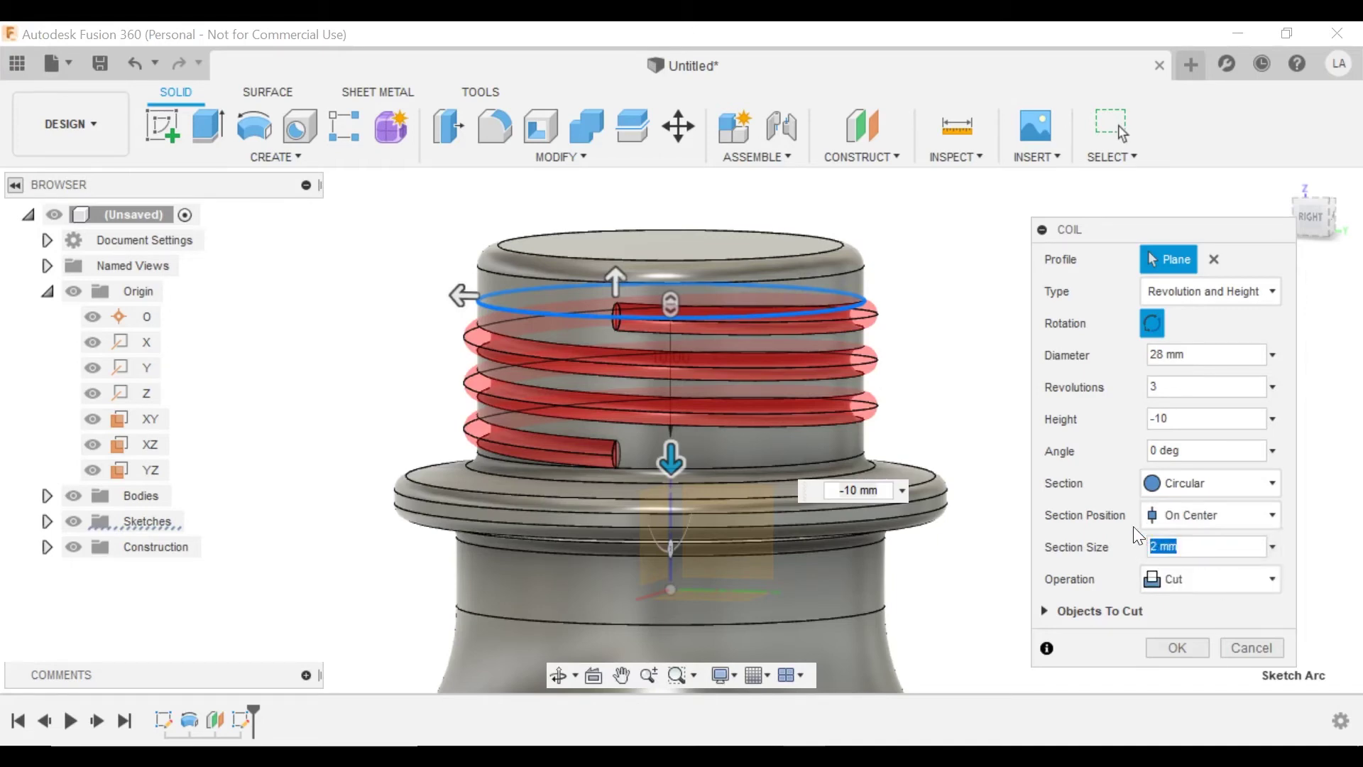
{"action": "type", "text": "4"}
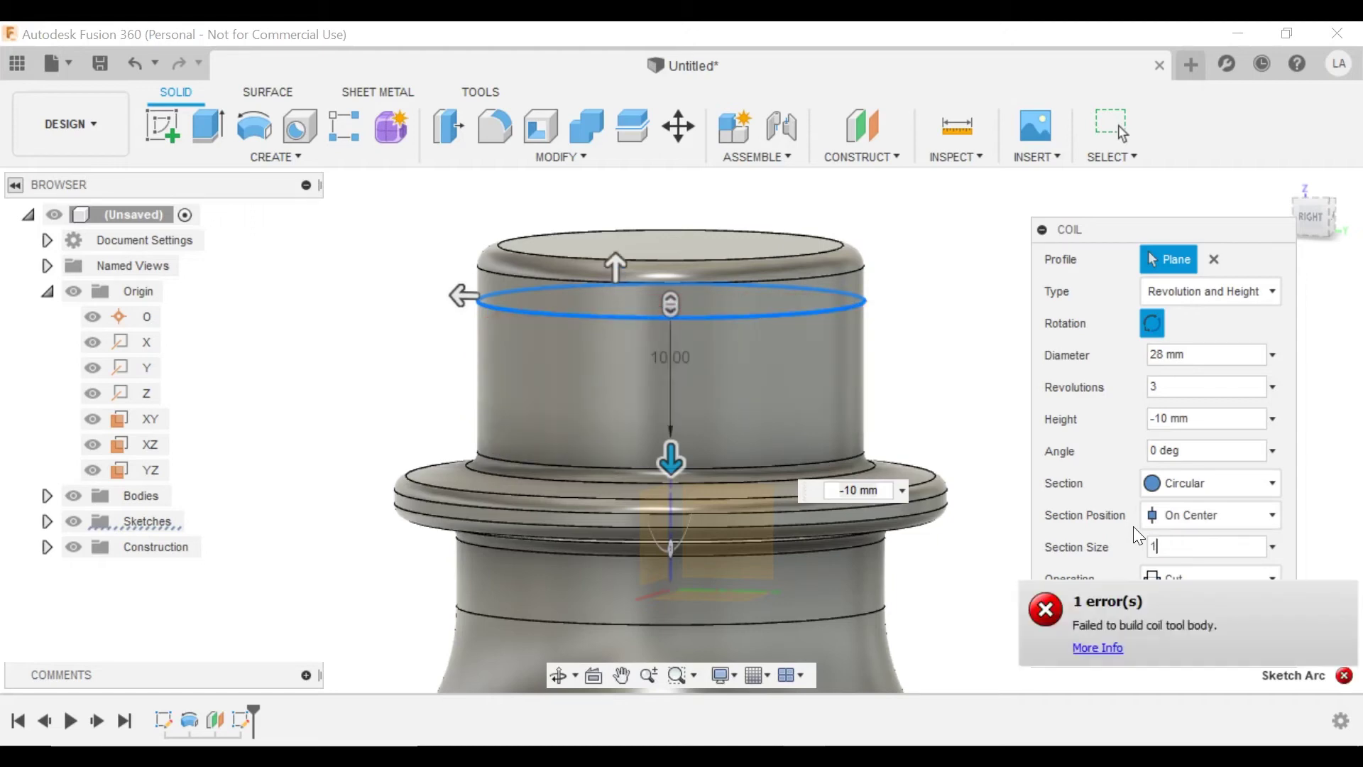
{"action": "key", "text": "BackSpace"}
{"action": "type", "text": "2"}
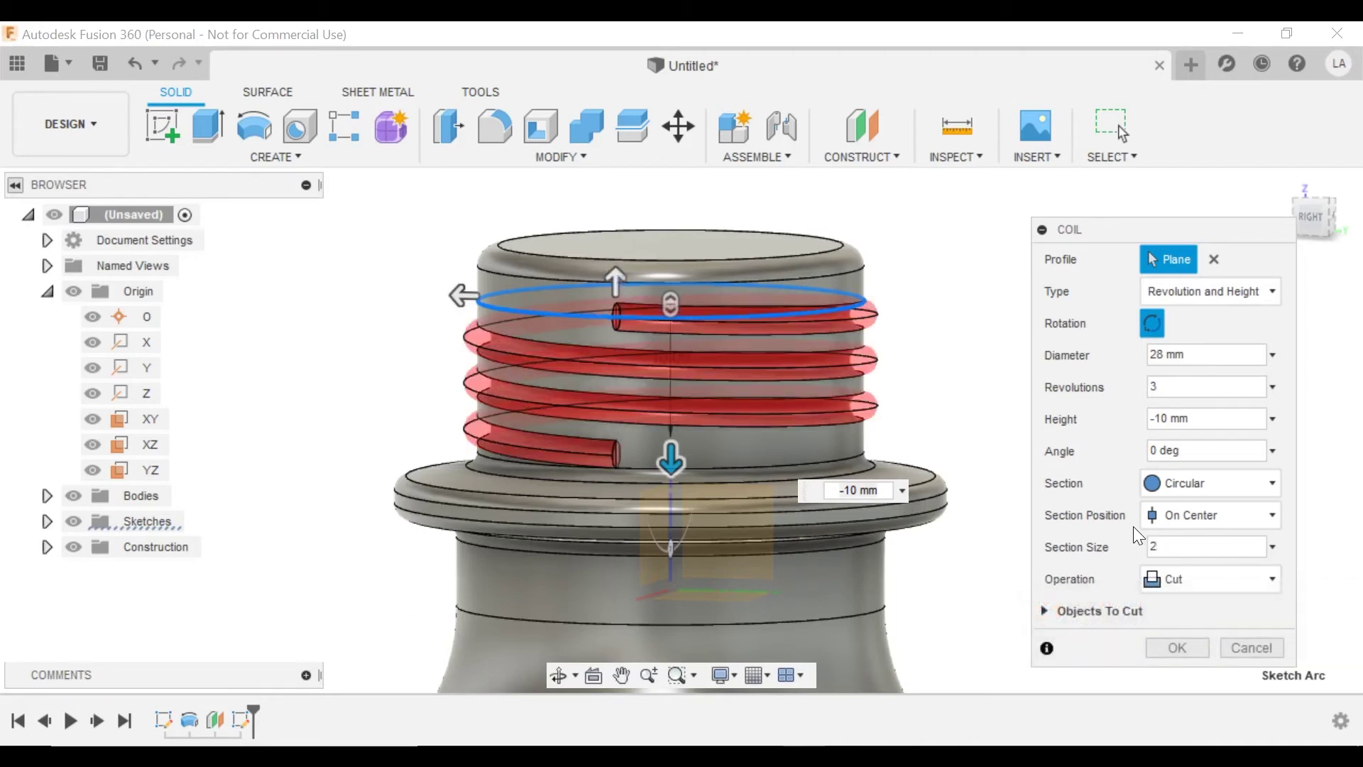
{"action": "left_click", "coordinate": [1217, 576]}
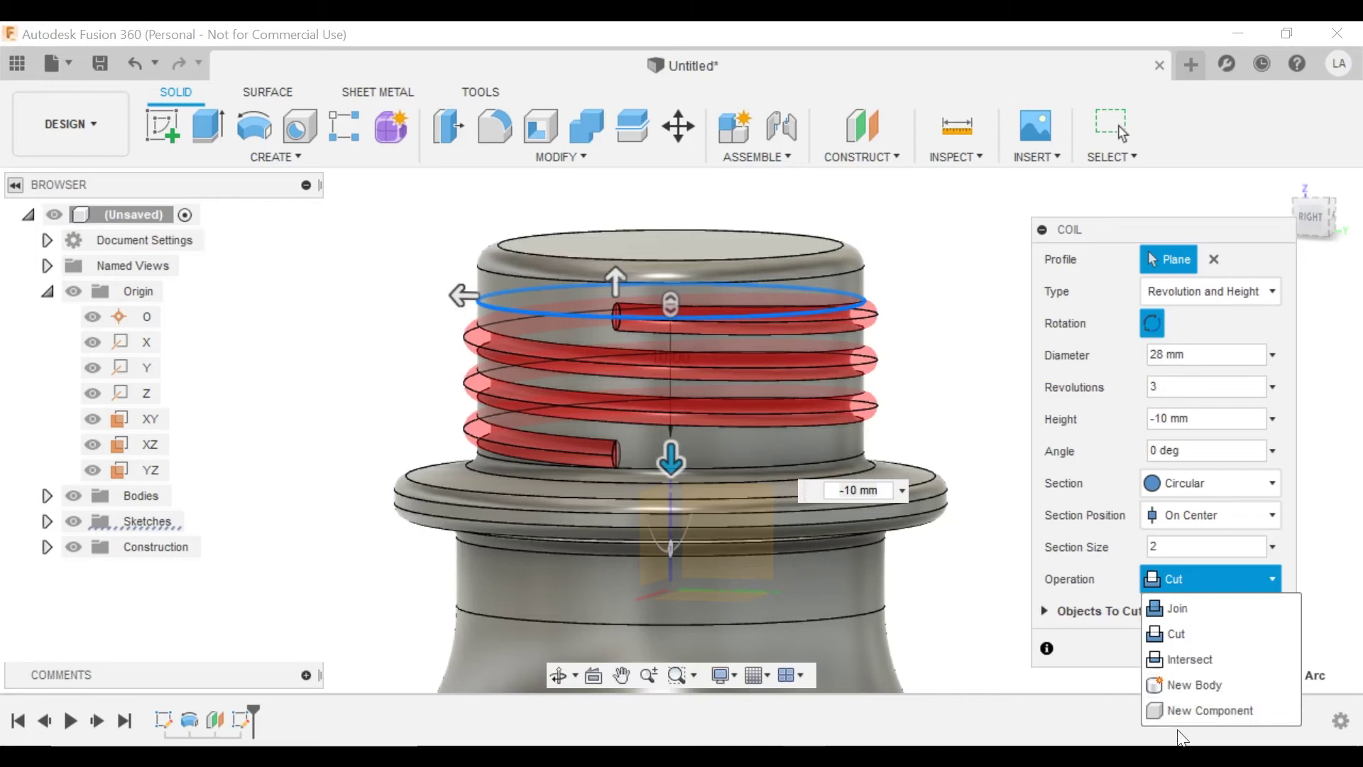
Step: Create the coil as a New Body, forming the 2 mm helical thread on the neck
{"action": "left_click", "coordinate": [1184, 686]}
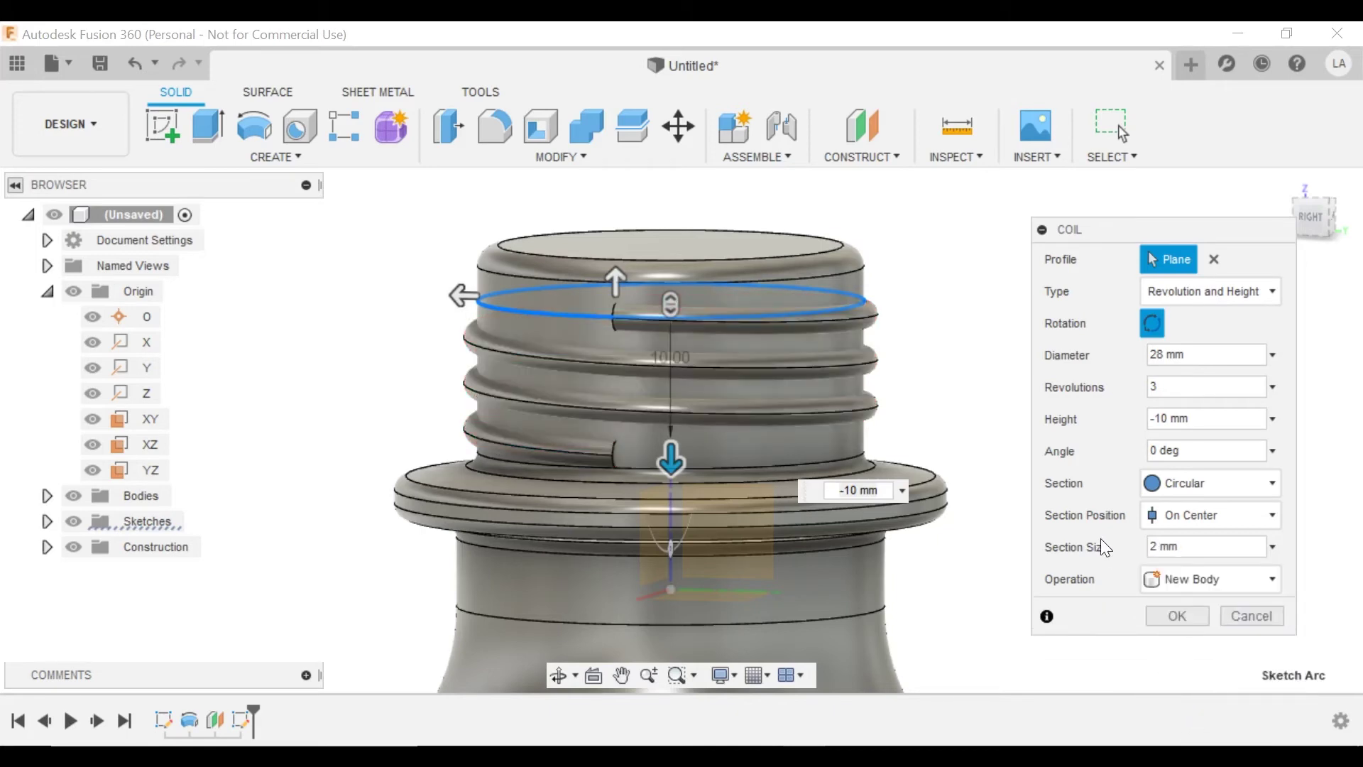
{"action": "mouse_move", "coordinate": [906, 354]}
{"action": "middle_mouse_down"}
{"action": "mouse_move", "coordinate": [888, 310]}
{"action": "mouse_move", "coordinate": [883, 369]}
{"action": "middle_mouse_up"}
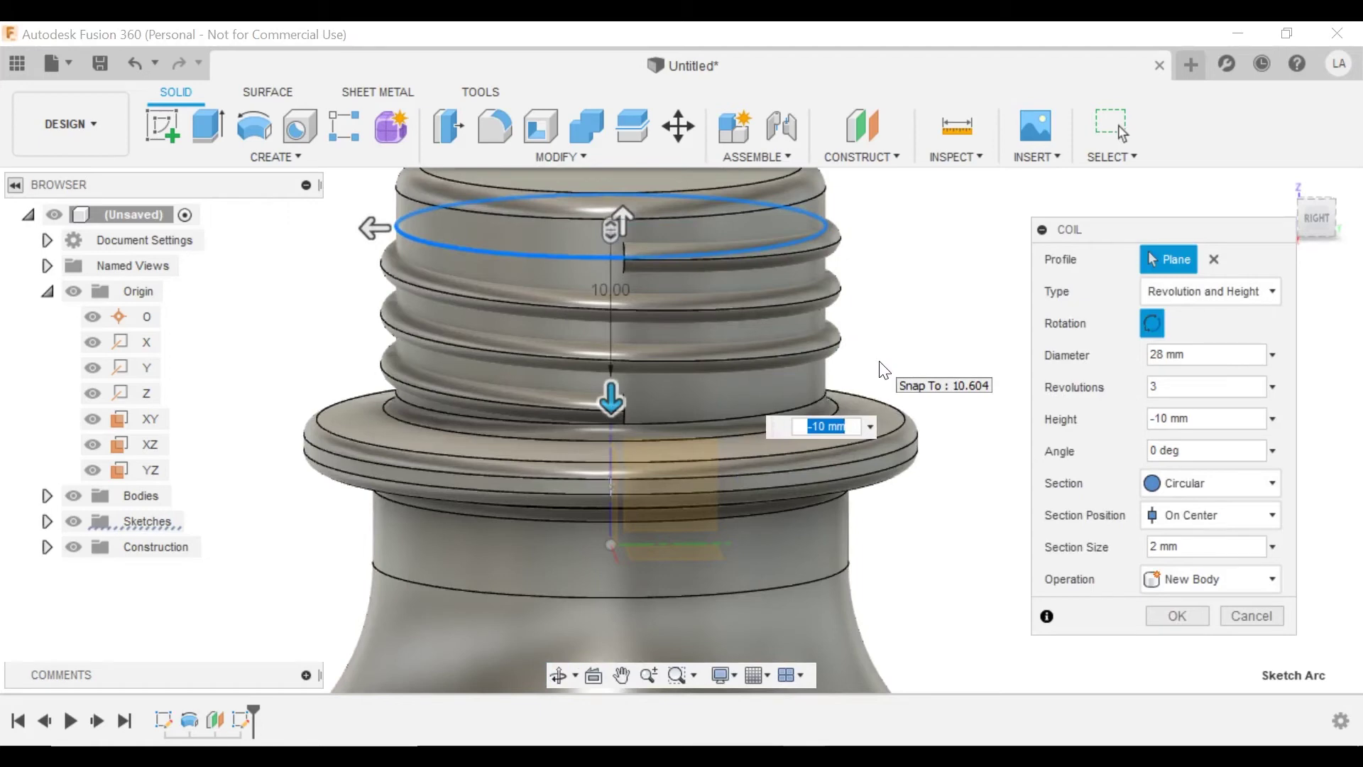
{"action": "middle_click_drag", "start_coordinate": [838, 387], "coordinate": [781, 309], "text": "shift"}
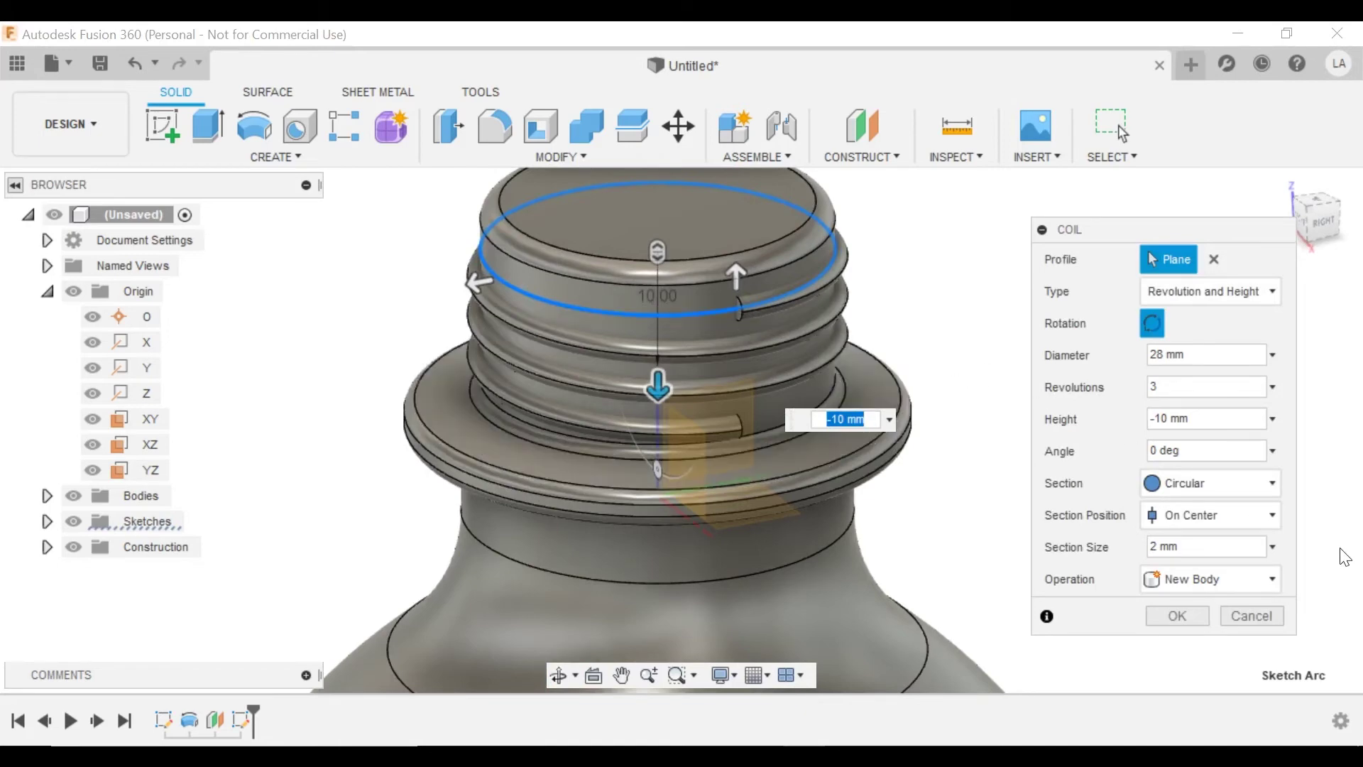
{"action": "left_click", "coordinate": [1175, 615]}
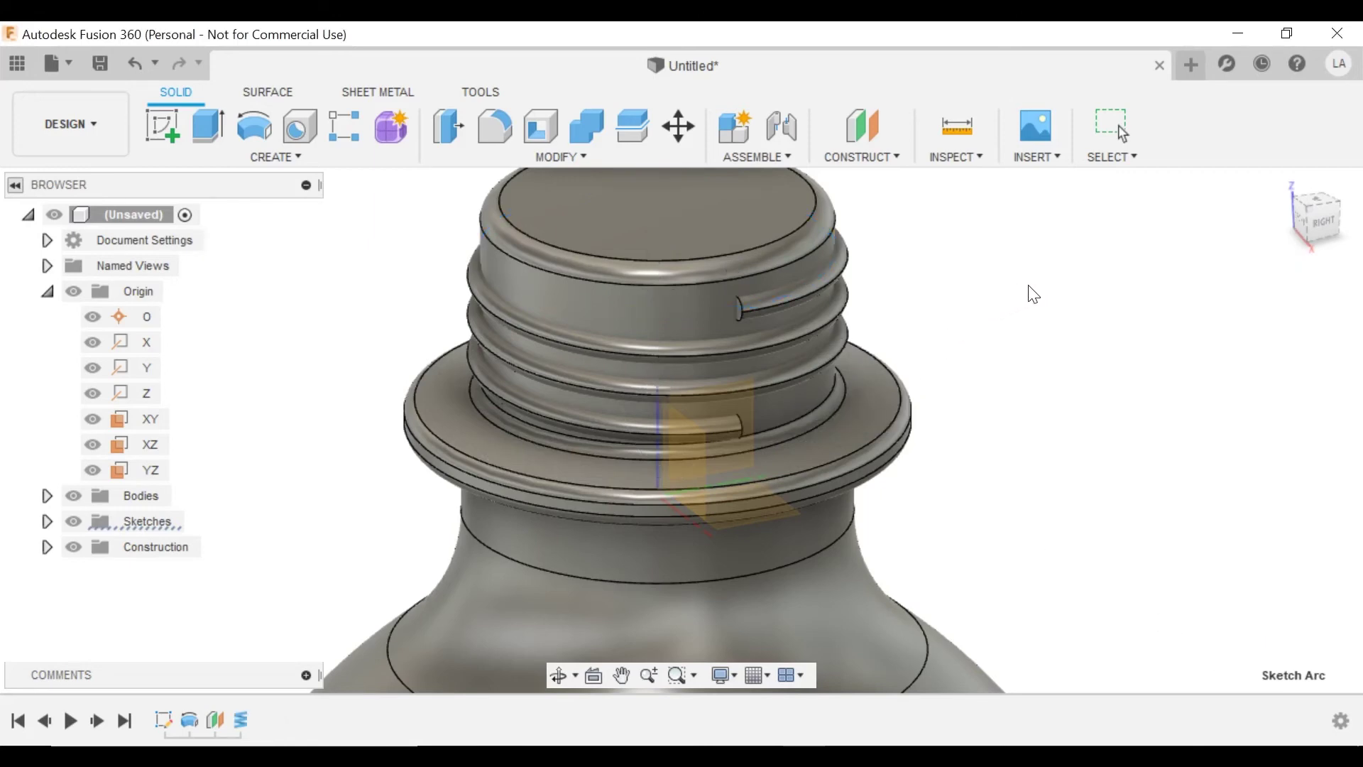
Step: Rotate the coil thread body -90° about the Z axis with Move/Copy
{"action": "middle_click_drag", "start_coordinate": [1032, 292], "coordinate": [722, 390], "text": "shift"}
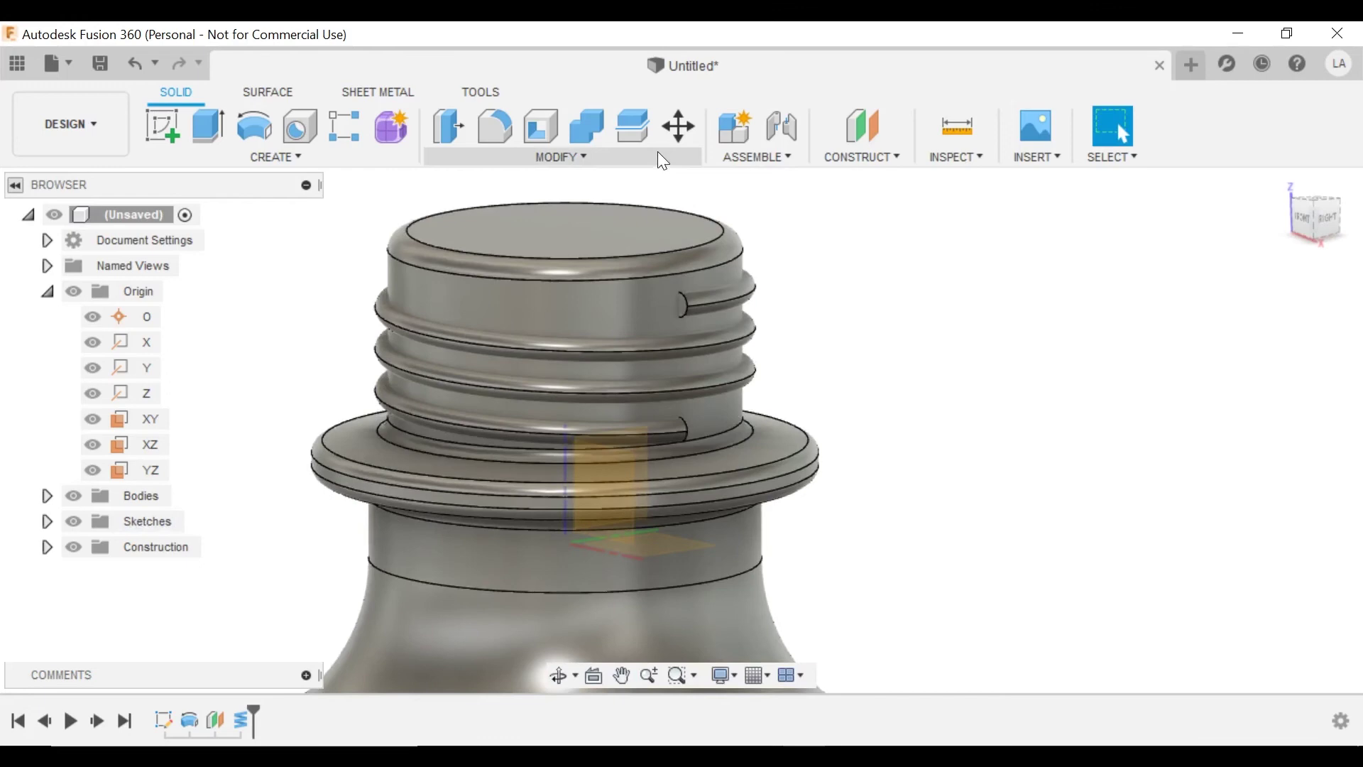
{"action": "left_click", "coordinate": [678, 127]}
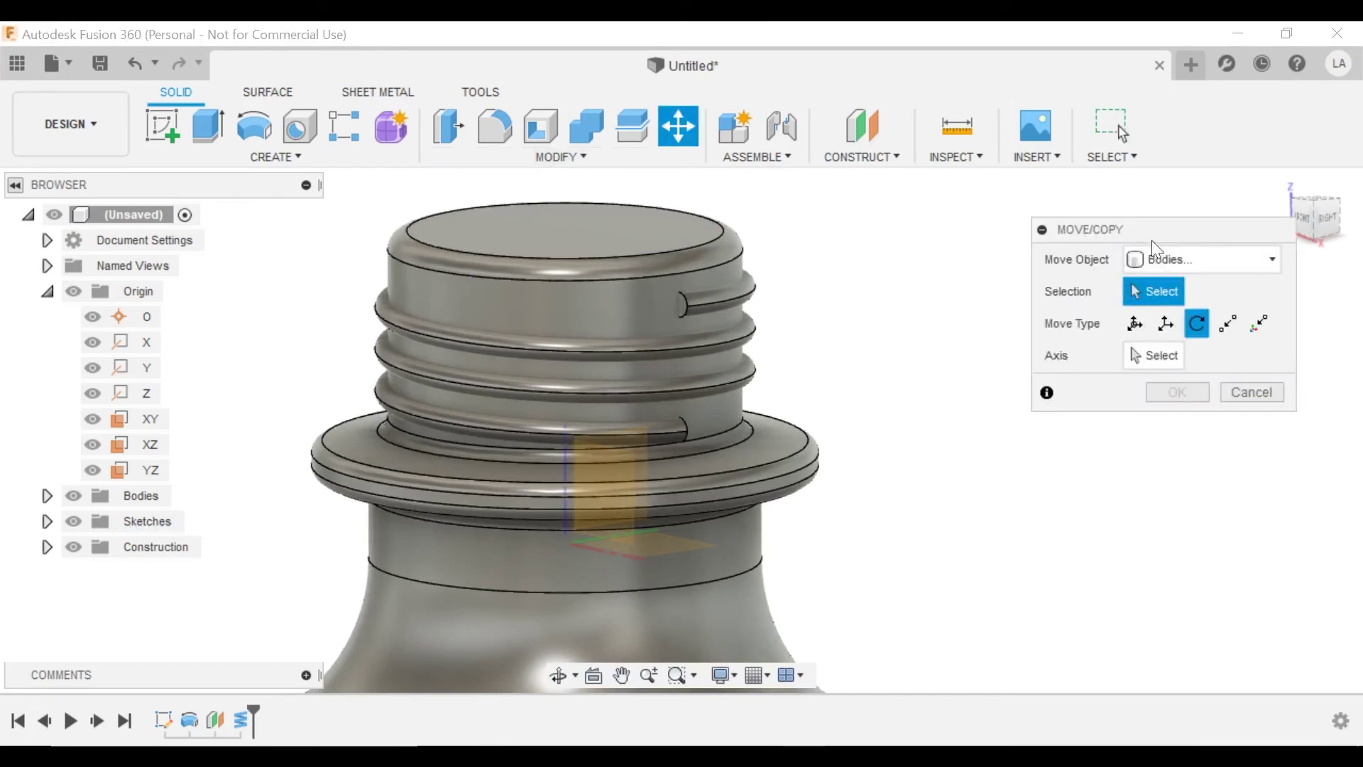
{"action": "left_click", "coordinate": [1165, 255]}
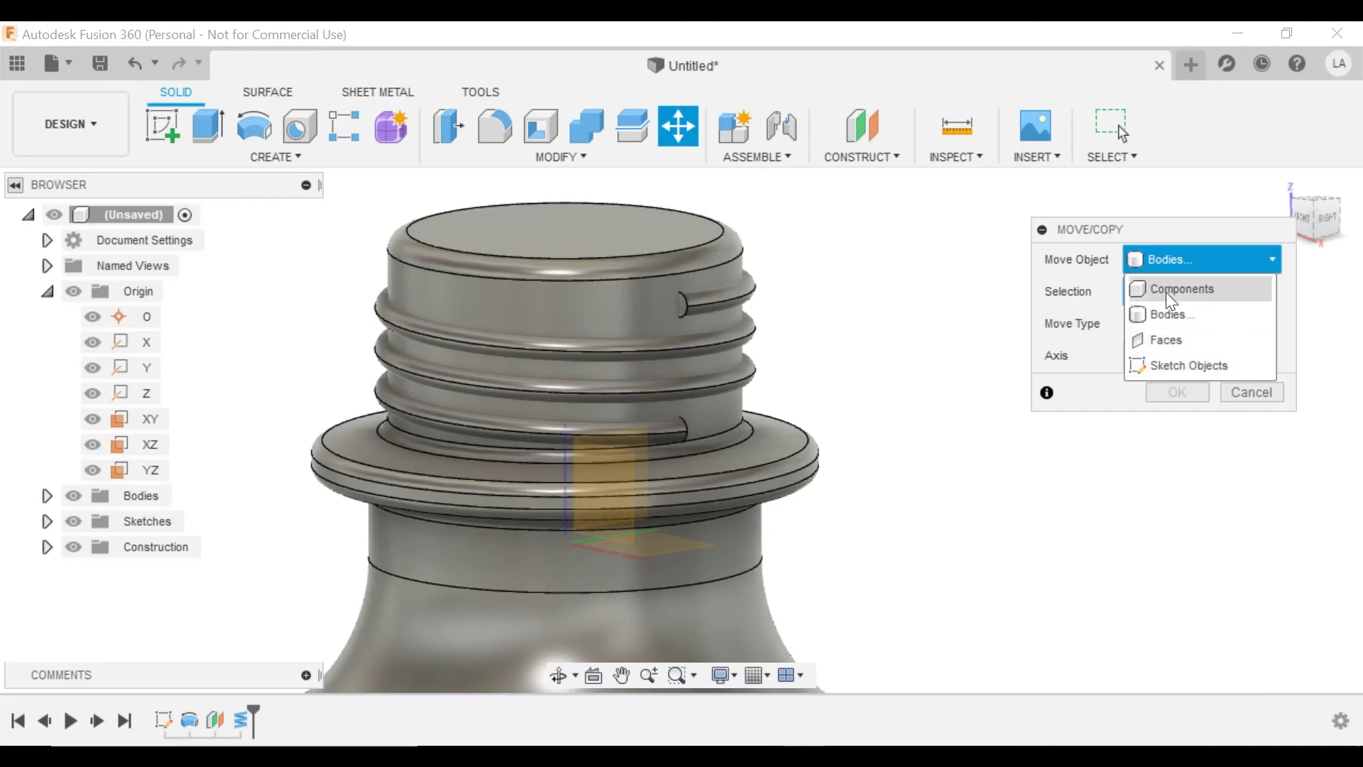
{"action": "left_click", "coordinate": [1168, 315]}
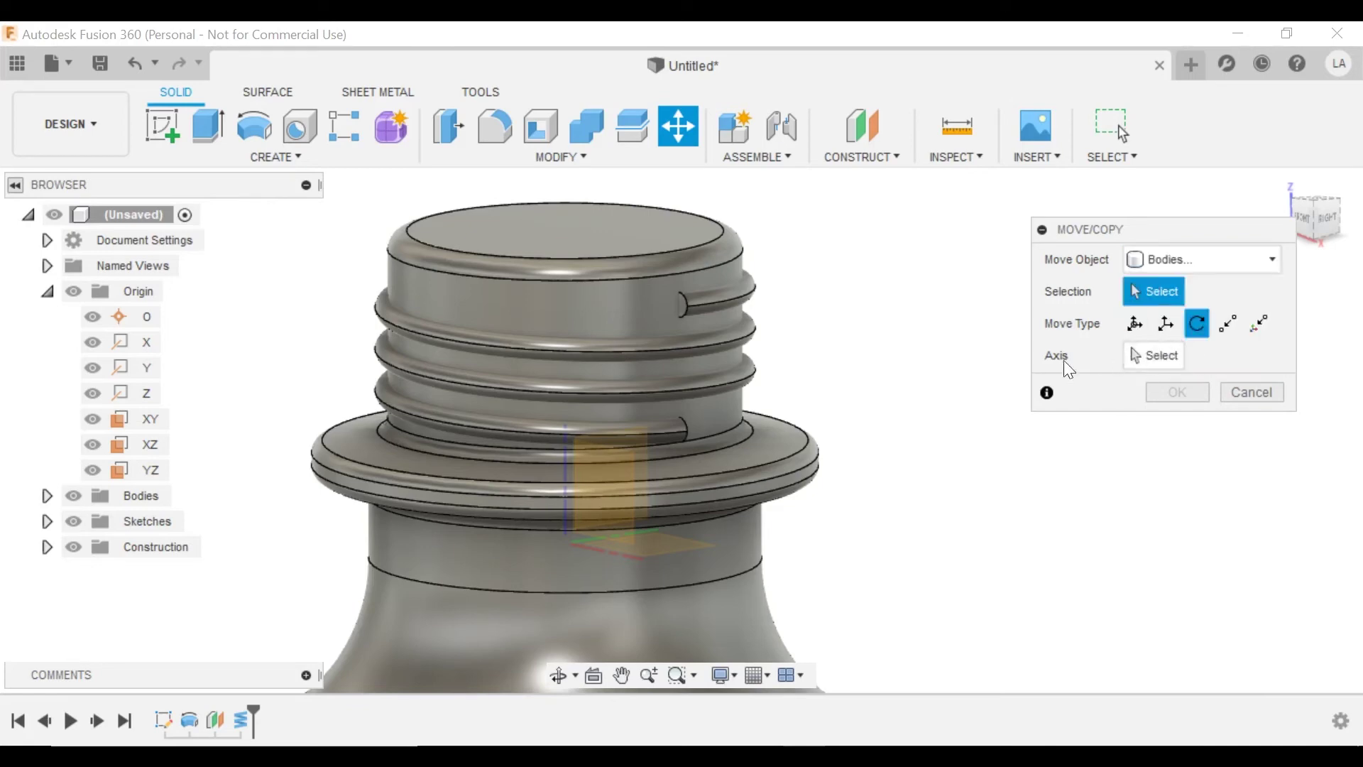
{"action": "middle_click_drag", "start_coordinate": [862, 326], "coordinate": [843, 350], "text": "shift"}
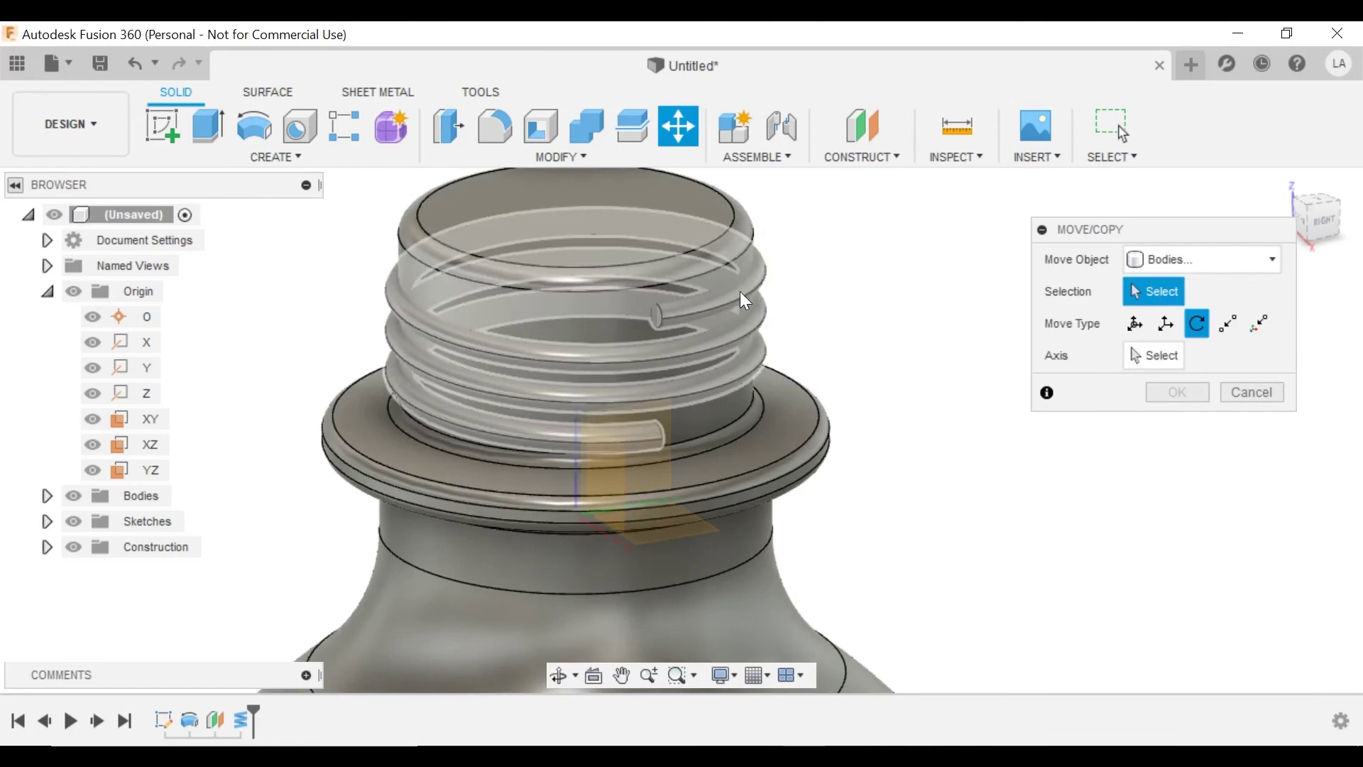
{"action": "left_click", "coordinate": [736, 289]}
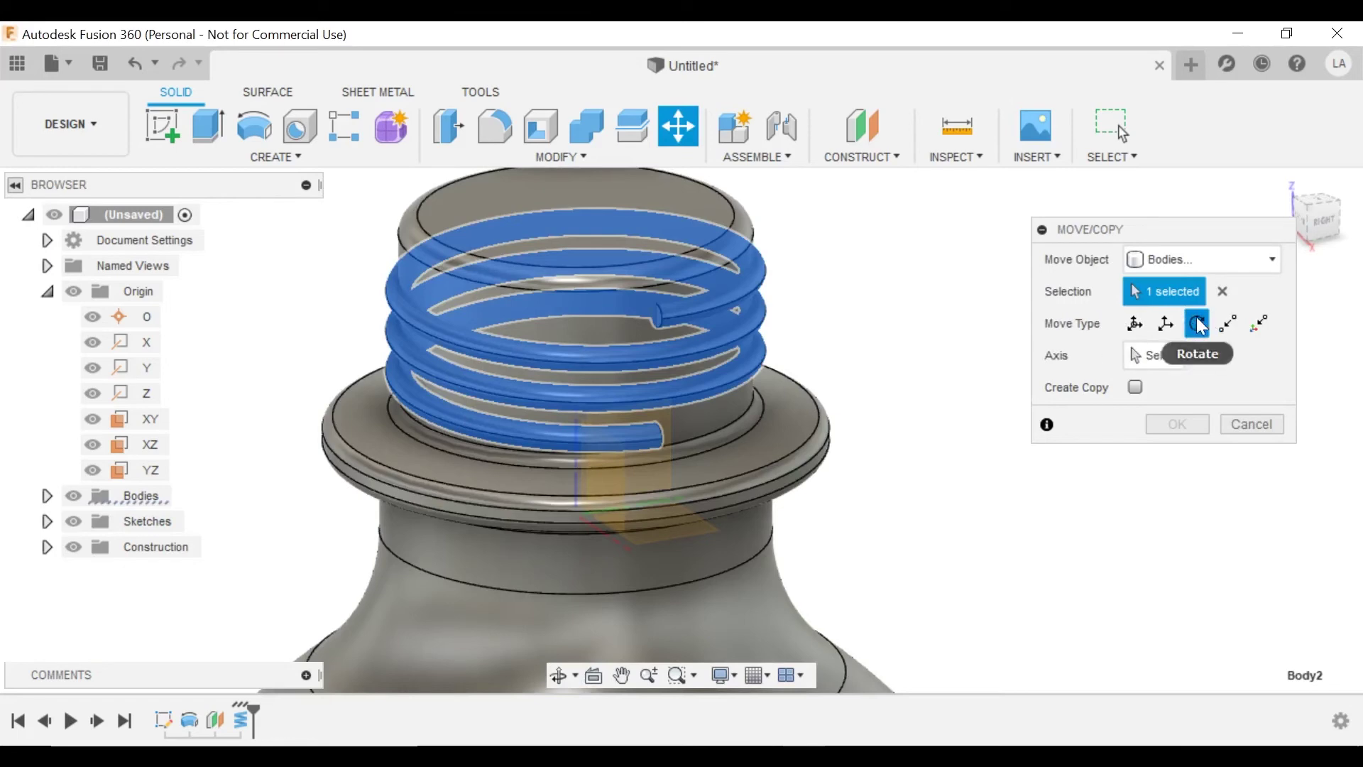
{"action": "left_click", "coordinate": [1153, 354]}
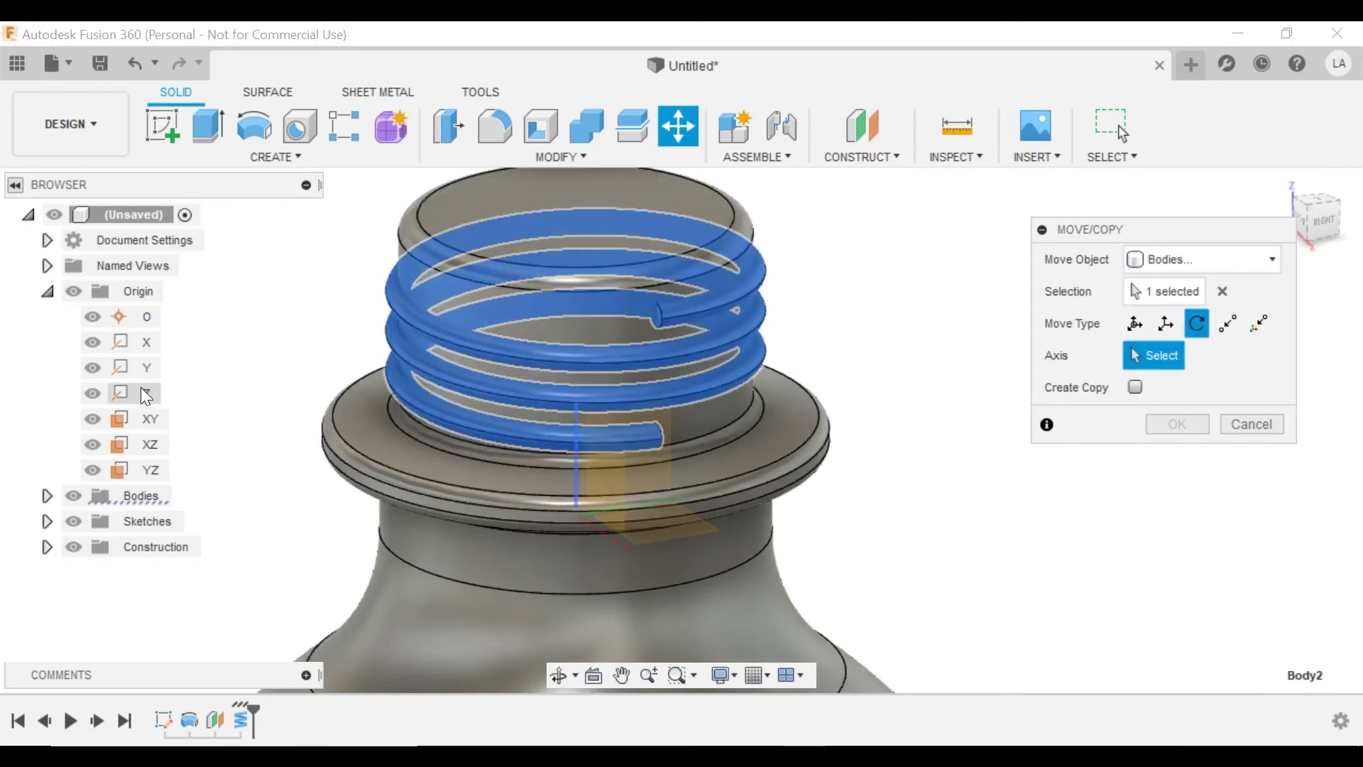
{"action": "left_click", "coordinate": [145, 395]}
{"action": "left_click", "coordinate": [1143, 387]}
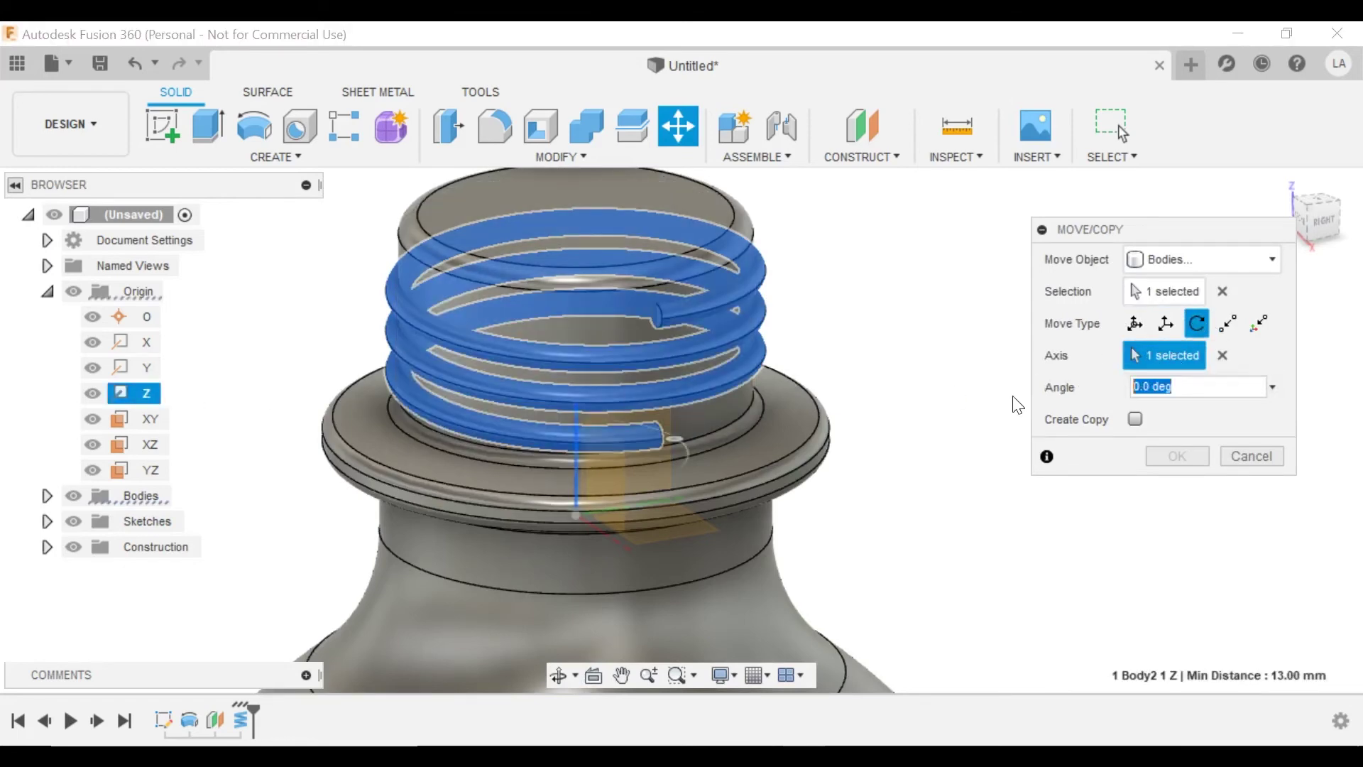
{"action": "type", "text": "-90"}
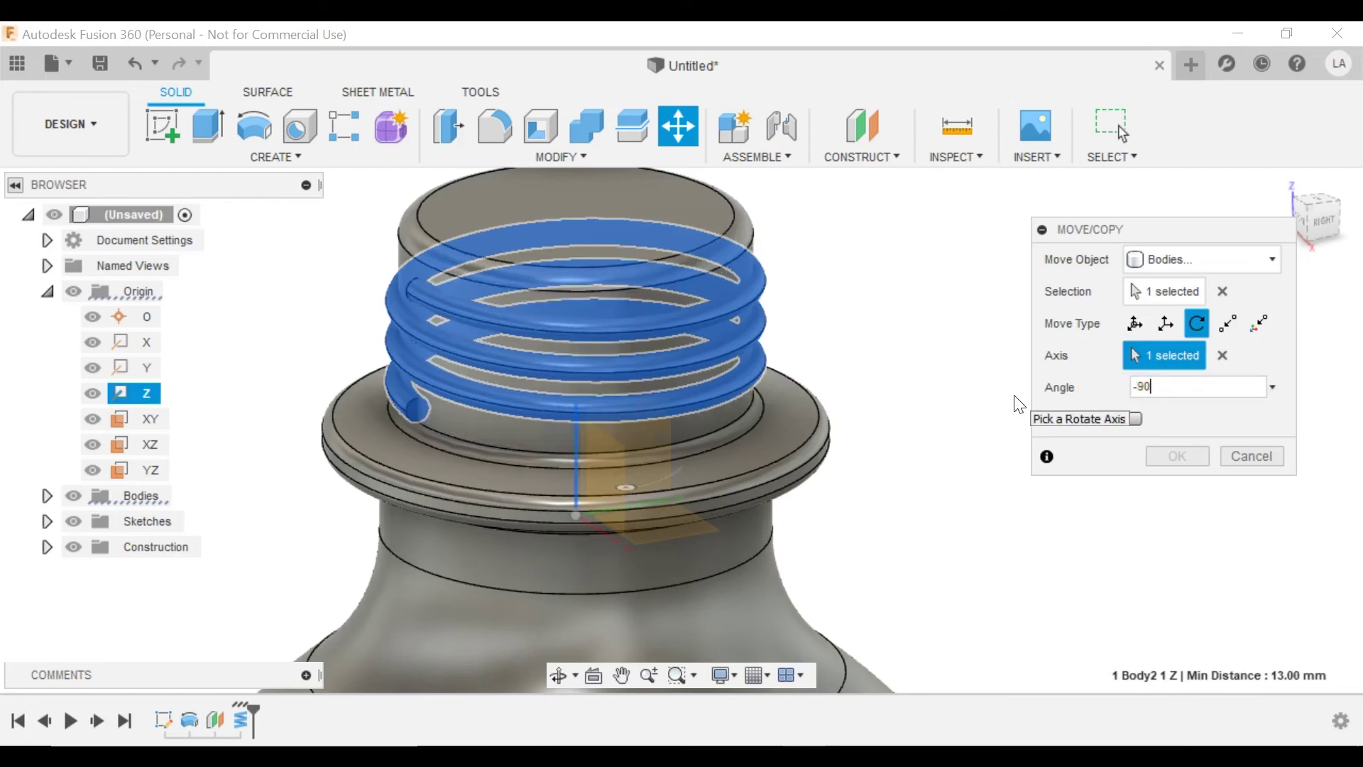
{"action": "left_click", "coordinate": [1168, 456]}
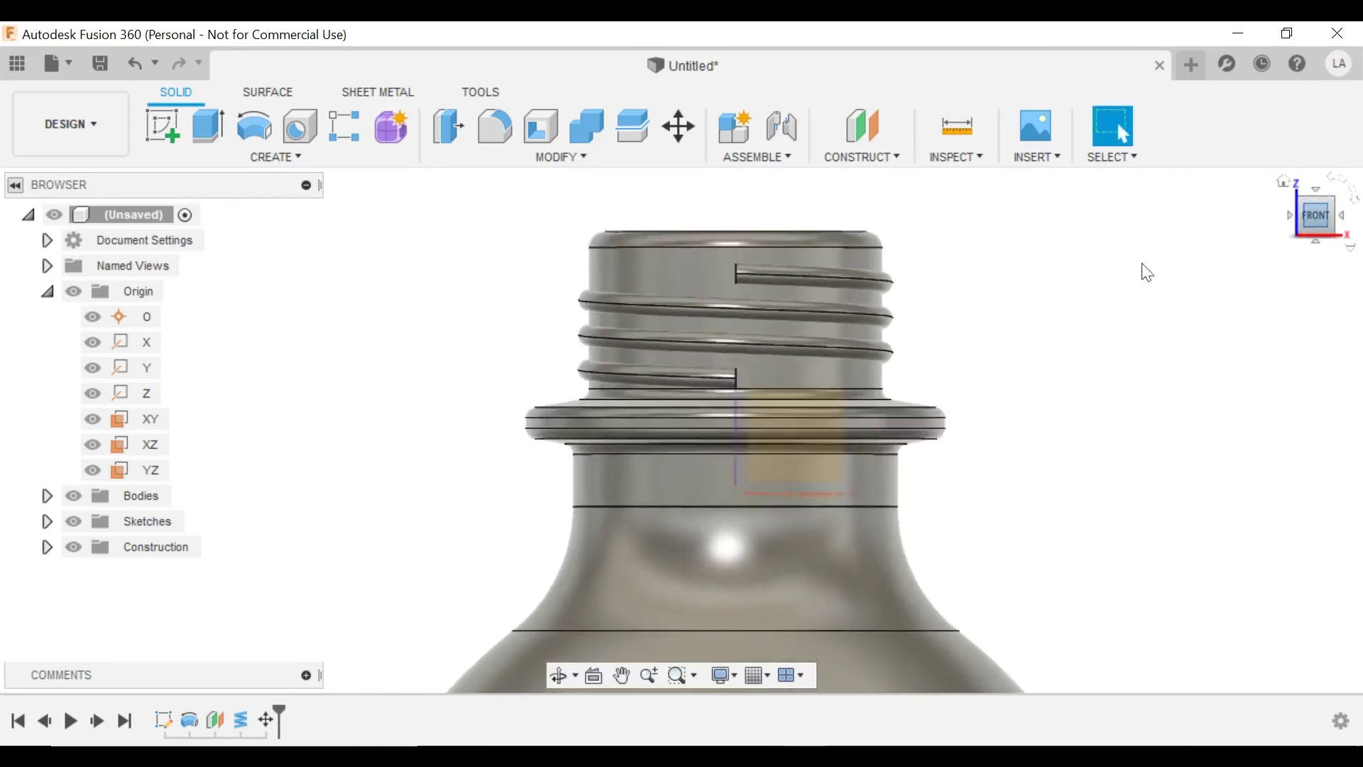
Step: Start a Combine with the coil thread as target and the bottle as tool body
{"action": "scroll", "coordinate": [726, 333], "scroll_direction": "up", "scroll_amount": 3}
{"action": "scroll", "coordinate": [736, 337], "scroll_direction": "up", "scroll_amount": 1}
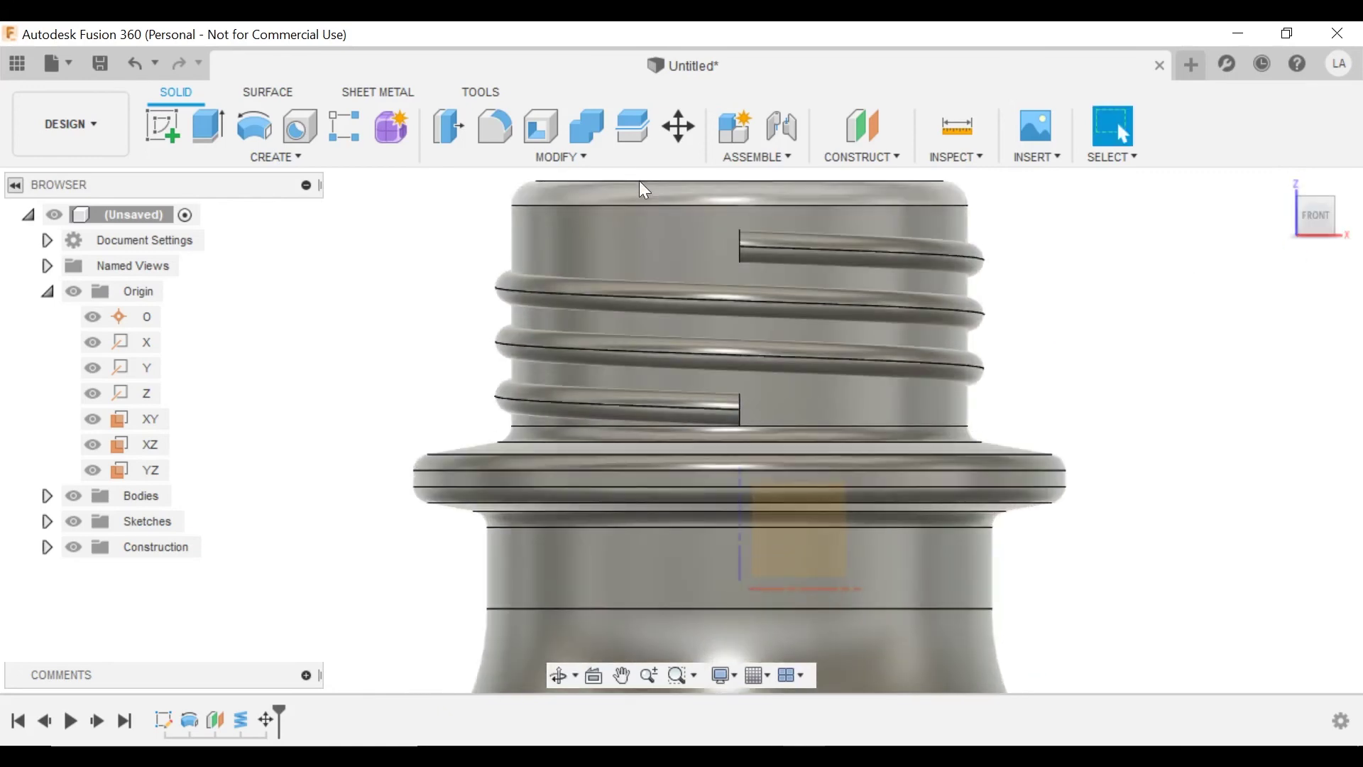
{"action": "left_click", "coordinate": [586, 125]}
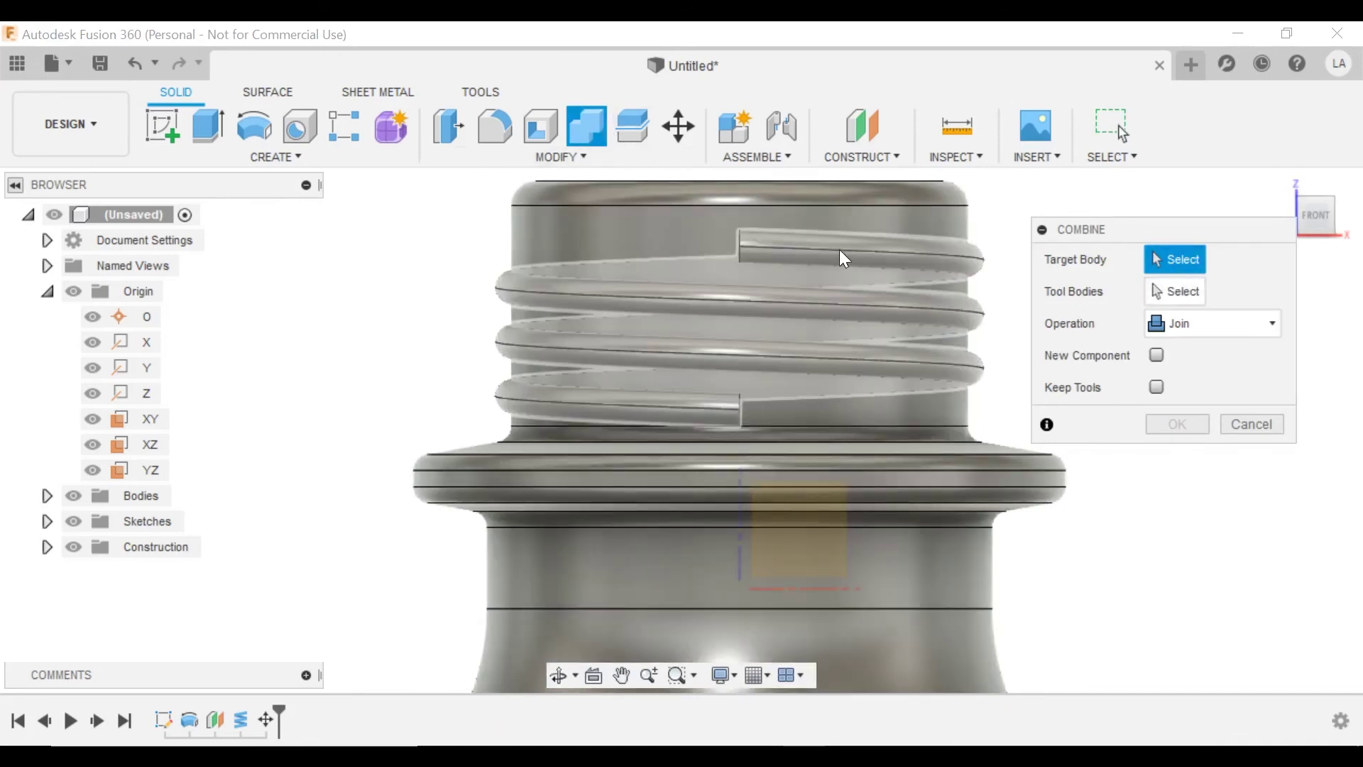
{"action": "left_click", "coordinate": [839, 250]}
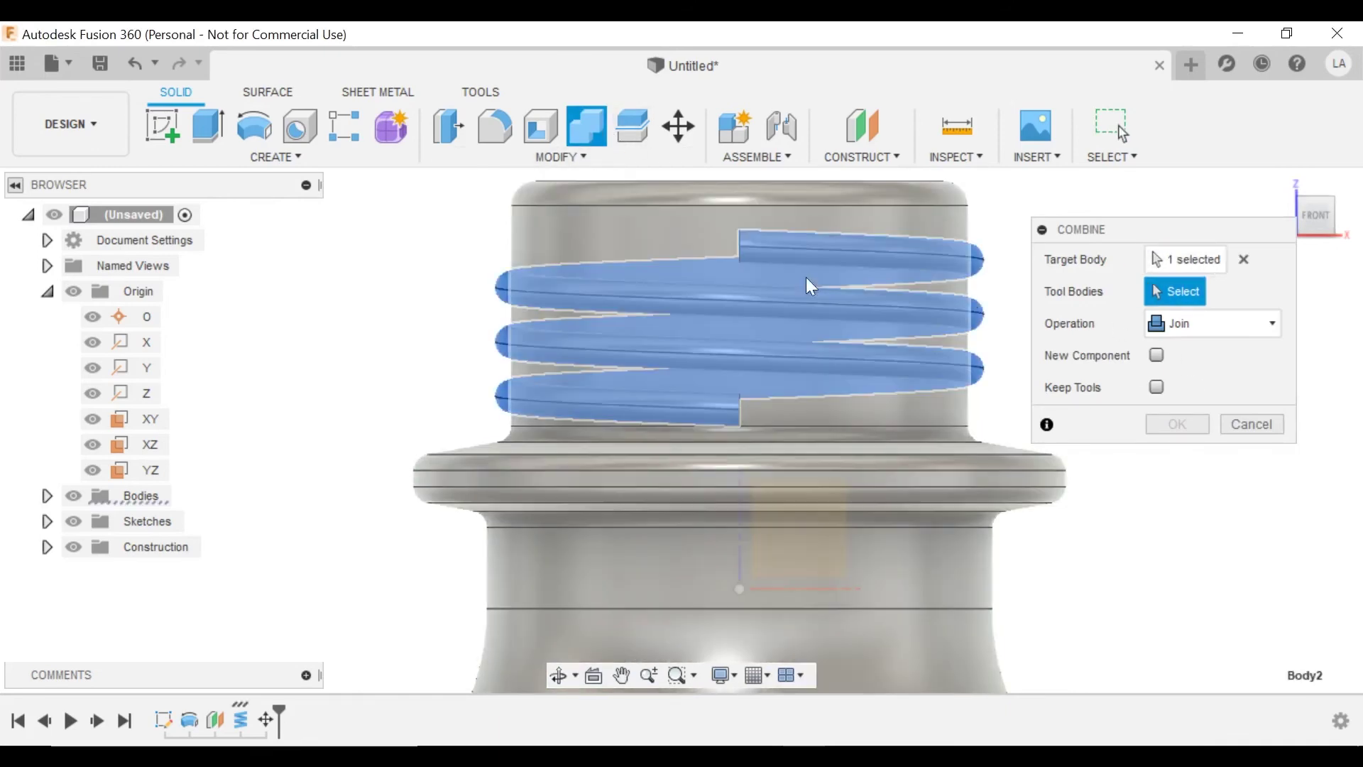
{"action": "left_click", "coordinate": [644, 227]}
{"action": "middle_click_drag", "start_coordinate": [917, 335], "coordinate": [822, 275], "text": "shift"}
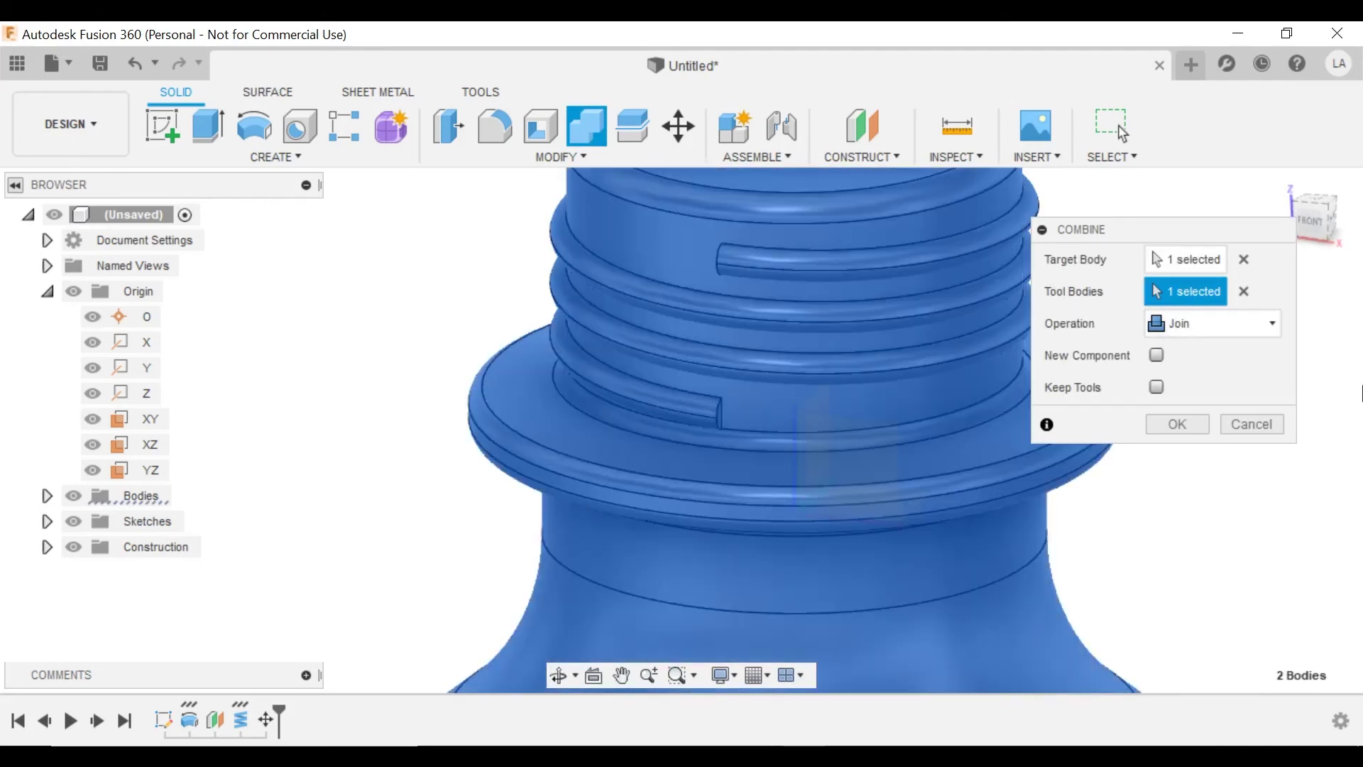
{"action": "left_click", "coordinate": [1180, 323]}
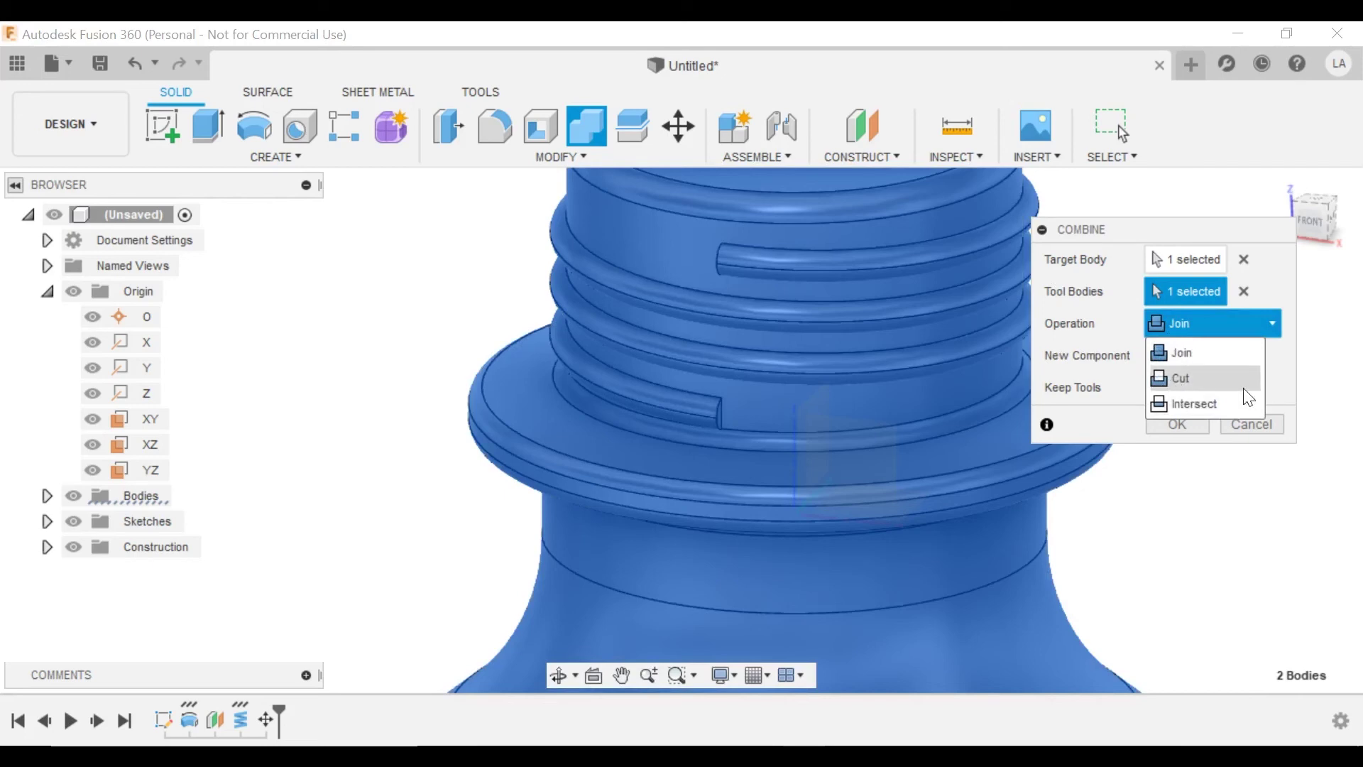
Step: Preview the Cut and Intersect combine results around the thread
{"action": "left_click", "coordinate": [1174, 379]}
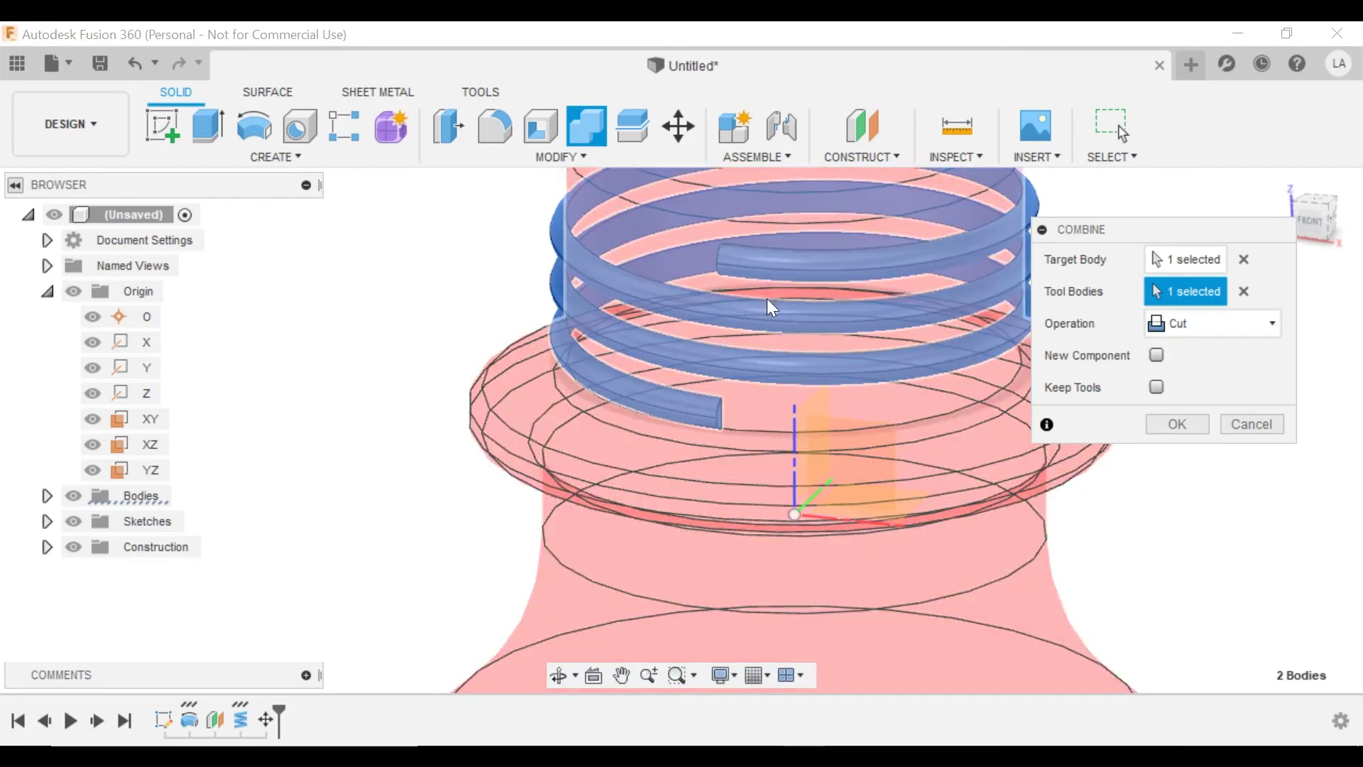
{"action": "middle_click_drag", "start_coordinate": [774, 346], "coordinate": [690, 240], "text": "shift"}
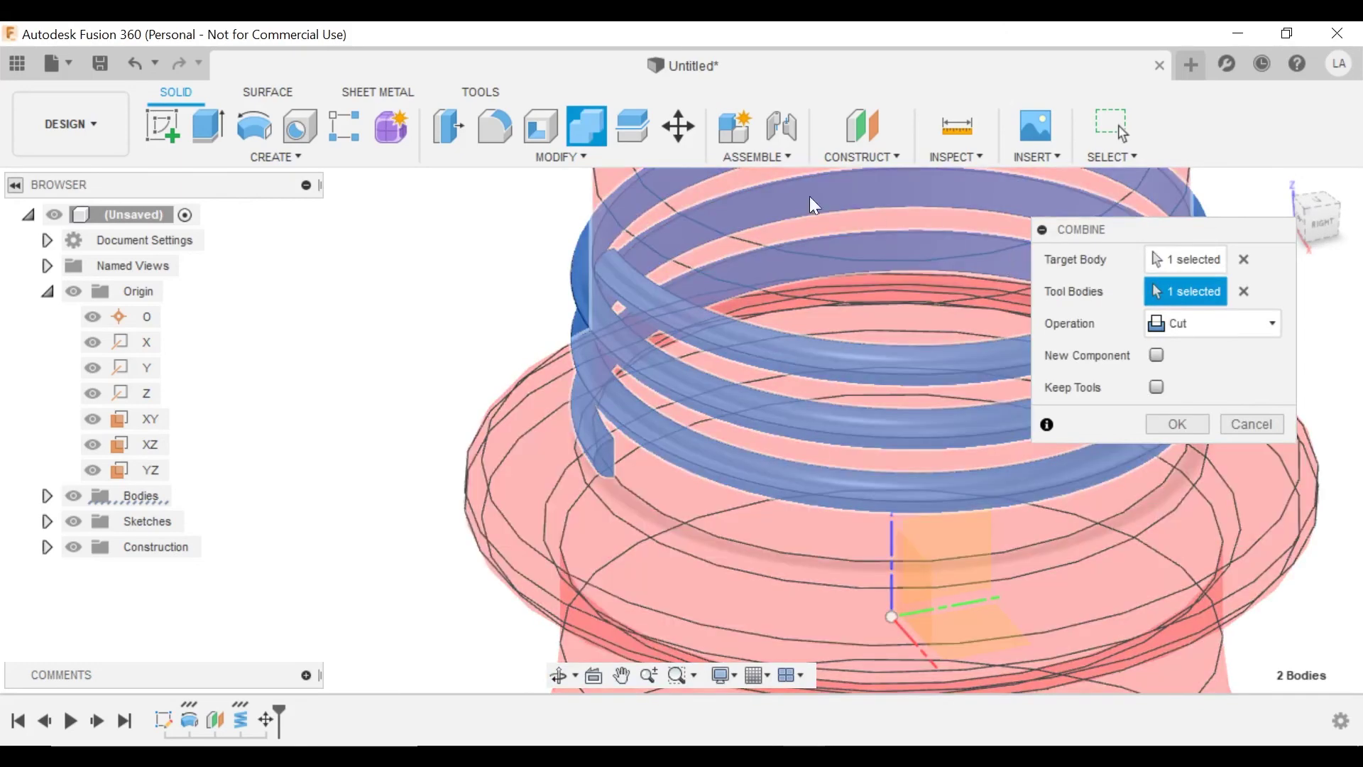
{"action": "middle_click_drag", "start_coordinate": [705, 238], "coordinate": [670, 277], "text": "shift"}
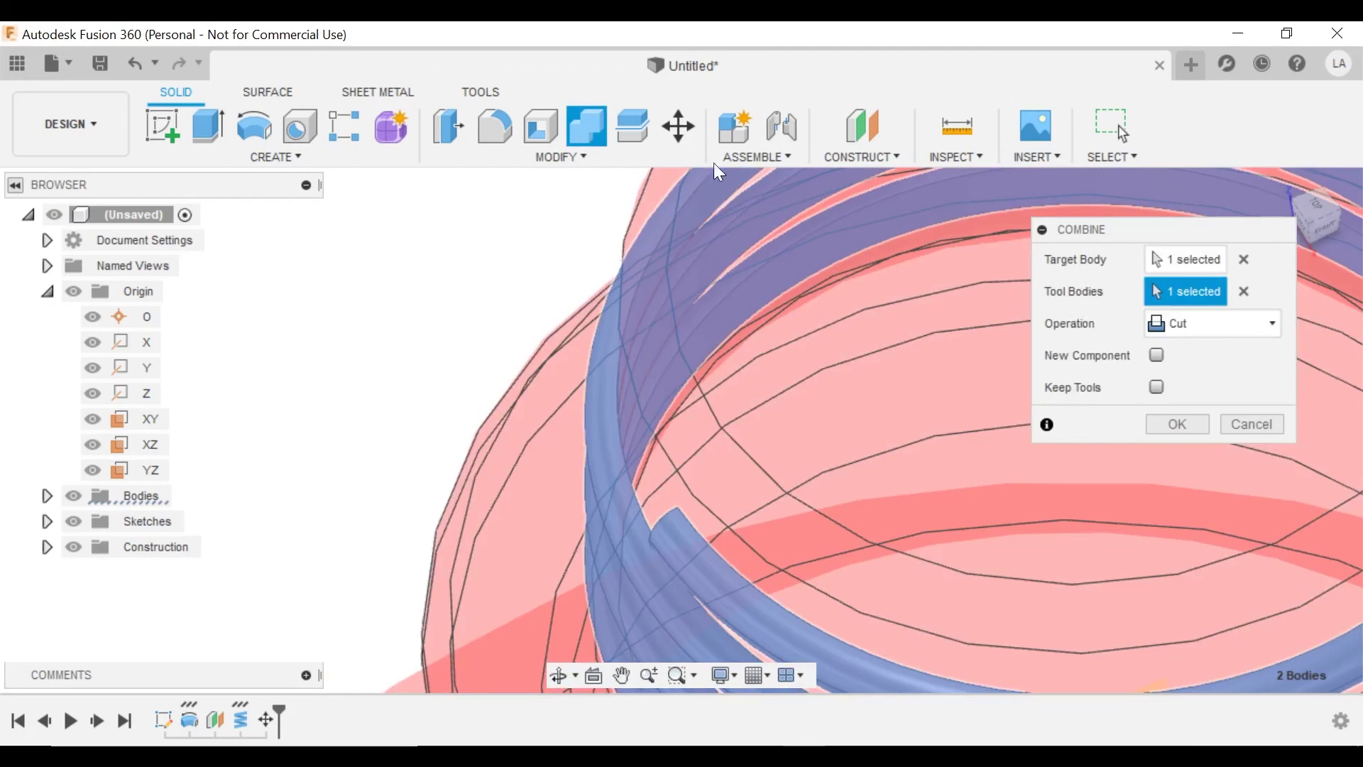
{"action": "middle_click_drag", "start_coordinate": [646, 265], "coordinate": [858, 273], "text": "shift"}
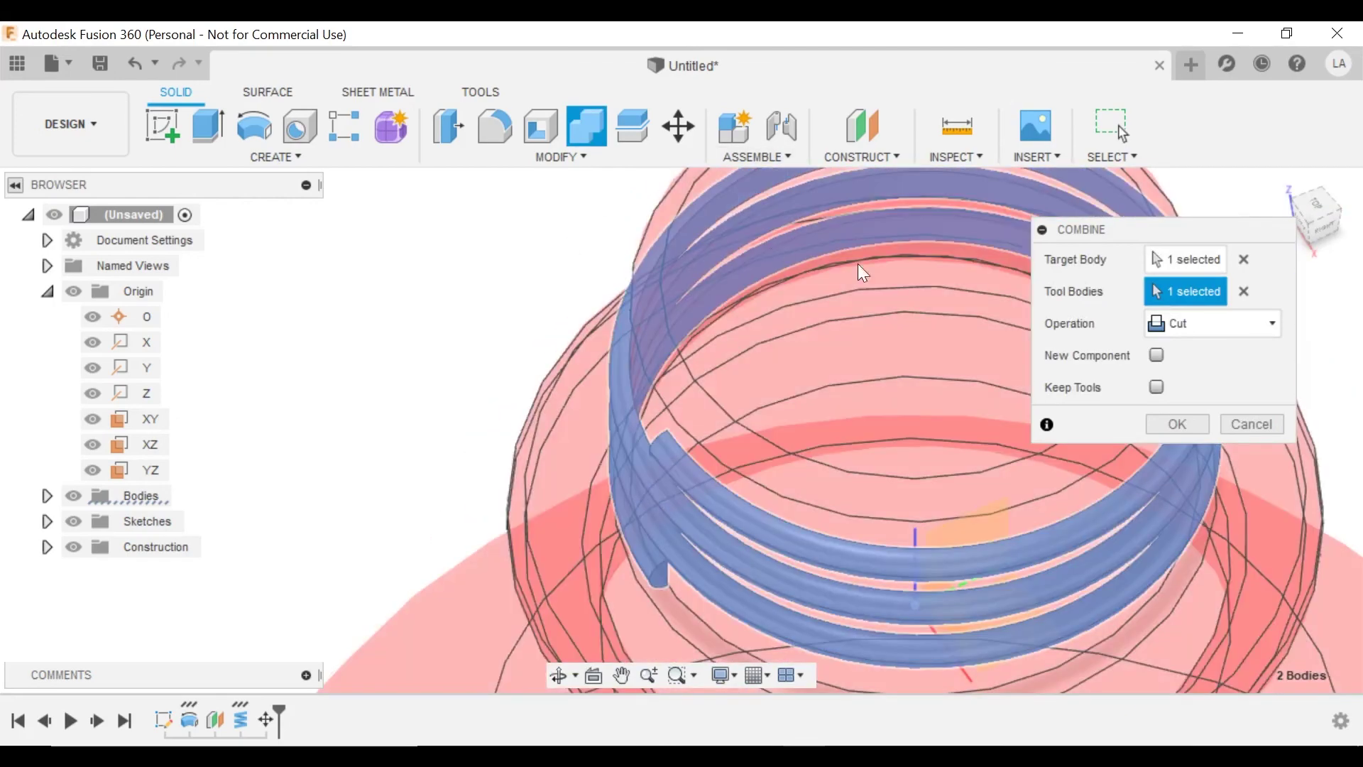
{"action": "left_click", "coordinate": [1206, 325]}
{"action": "left_click", "coordinate": [1185, 402]}
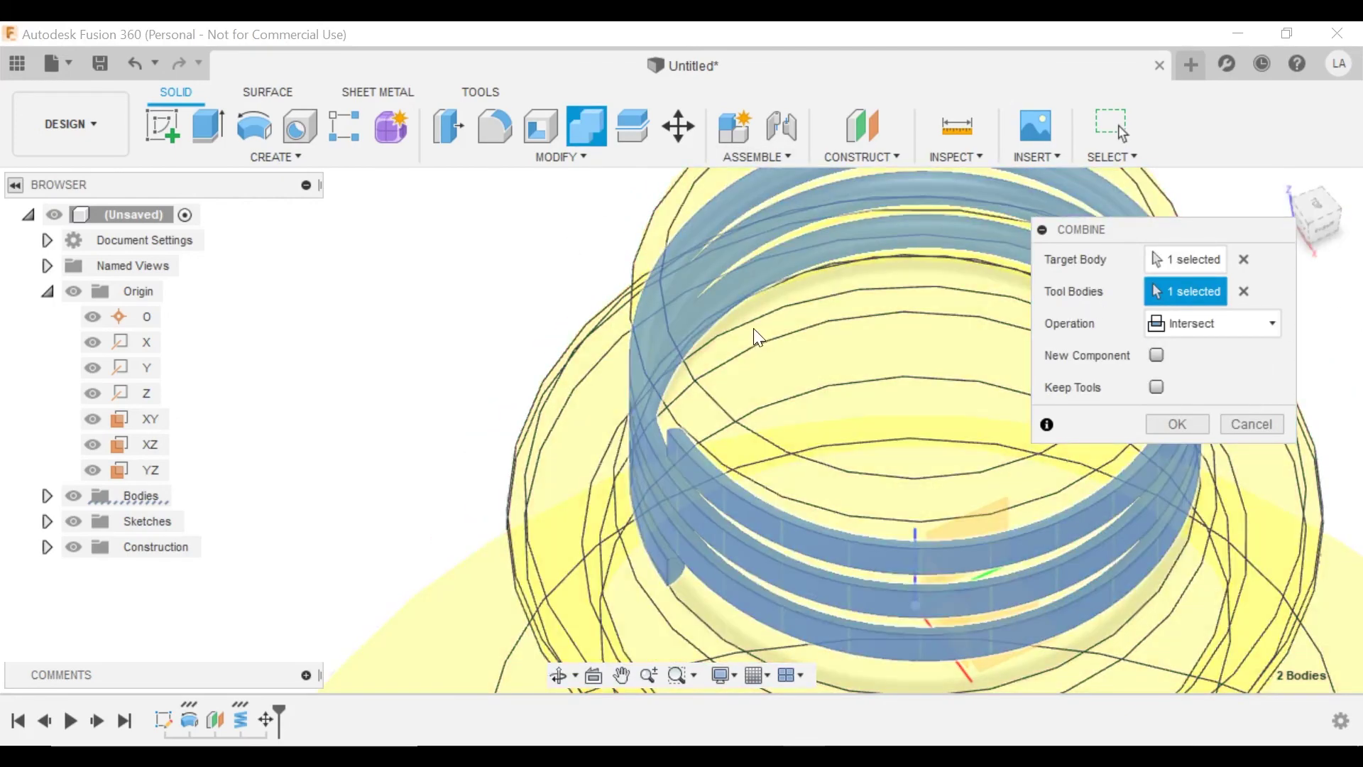
{"action": "middle_click_drag", "start_coordinate": [758, 337], "coordinate": [821, 316], "text": "shift"}
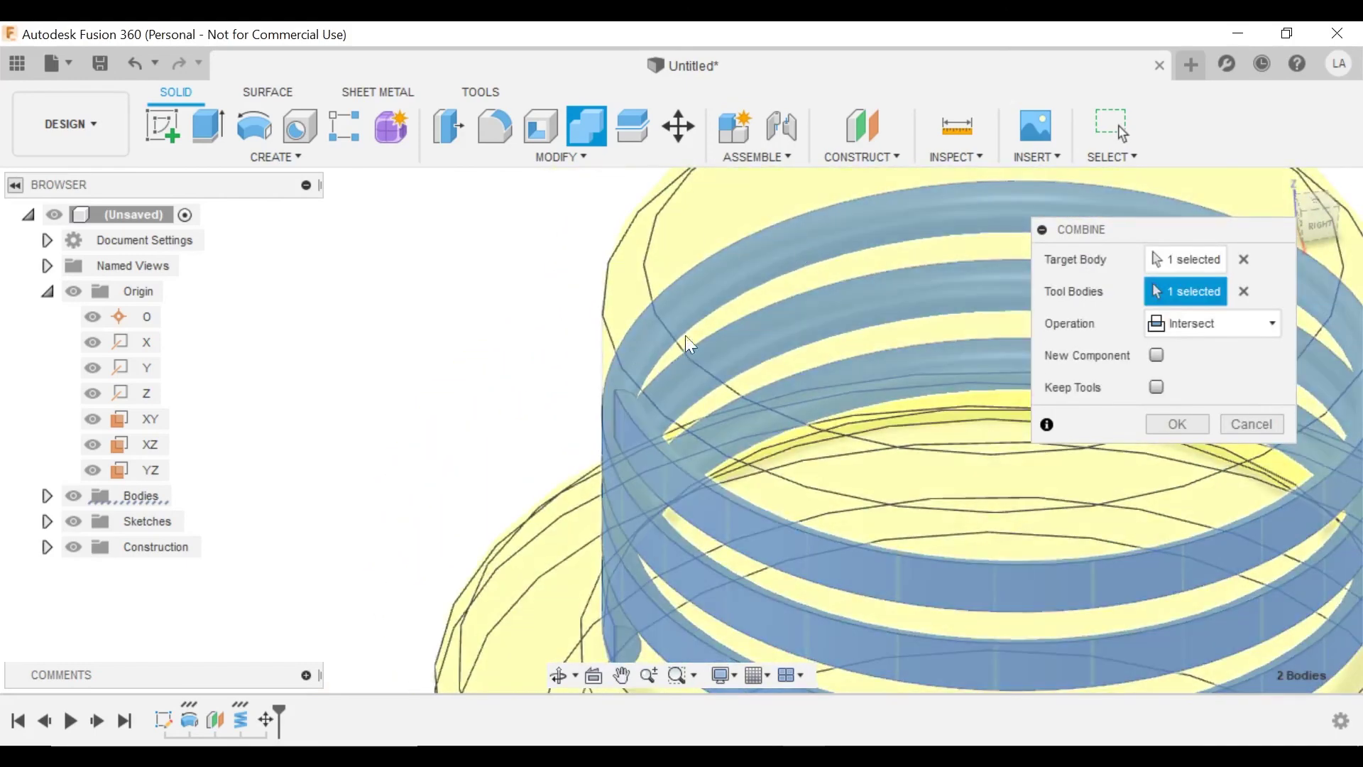
{"action": "middle_click_drag", "start_coordinate": [685, 336], "coordinate": [638, 313], "text": "shift"}
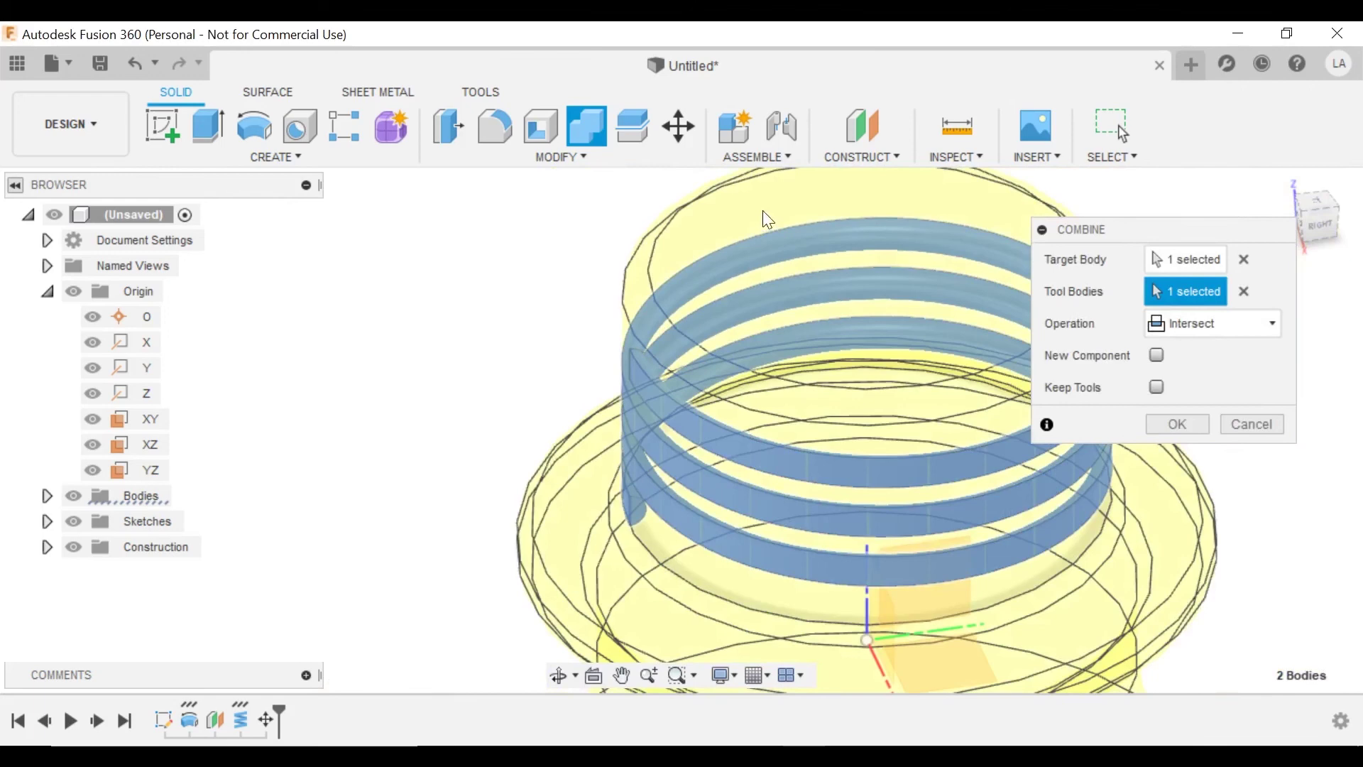
Step: Apply the Join operation to merge thread and bottle into one body
{"action": "left_click", "coordinate": [1207, 324]}
{"action": "left_click", "coordinate": [1177, 352]}
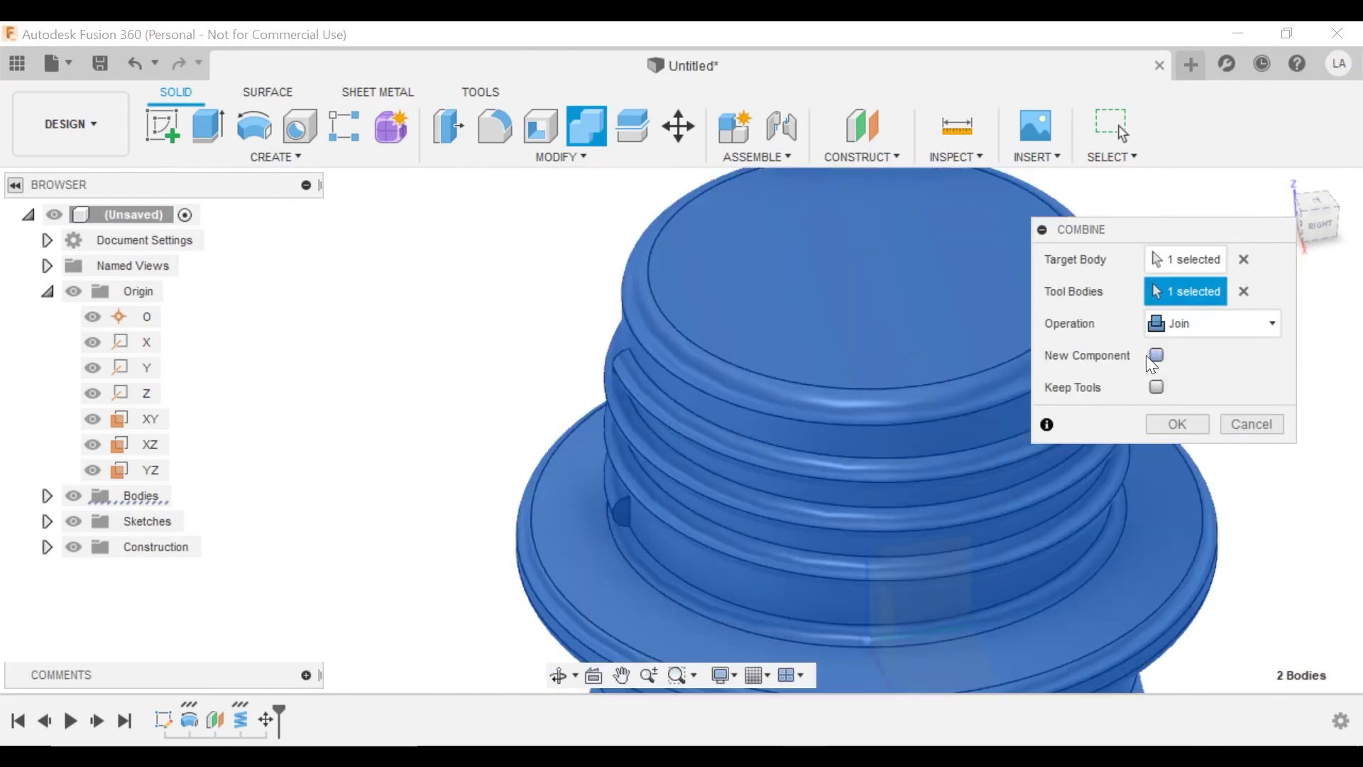
{"action": "left_click", "coordinate": [1176, 424]}
{"action": "middle_click_drag", "start_coordinate": [802, 434], "coordinate": [791, 338], "text": "shift"}
Step: Fillet the upper and lower thread-end edges with a 0.8 mm radius
{"action": "scroll", "coordinate": [636, 256], "scroll_direction": "up", "scroll_amount": 5}
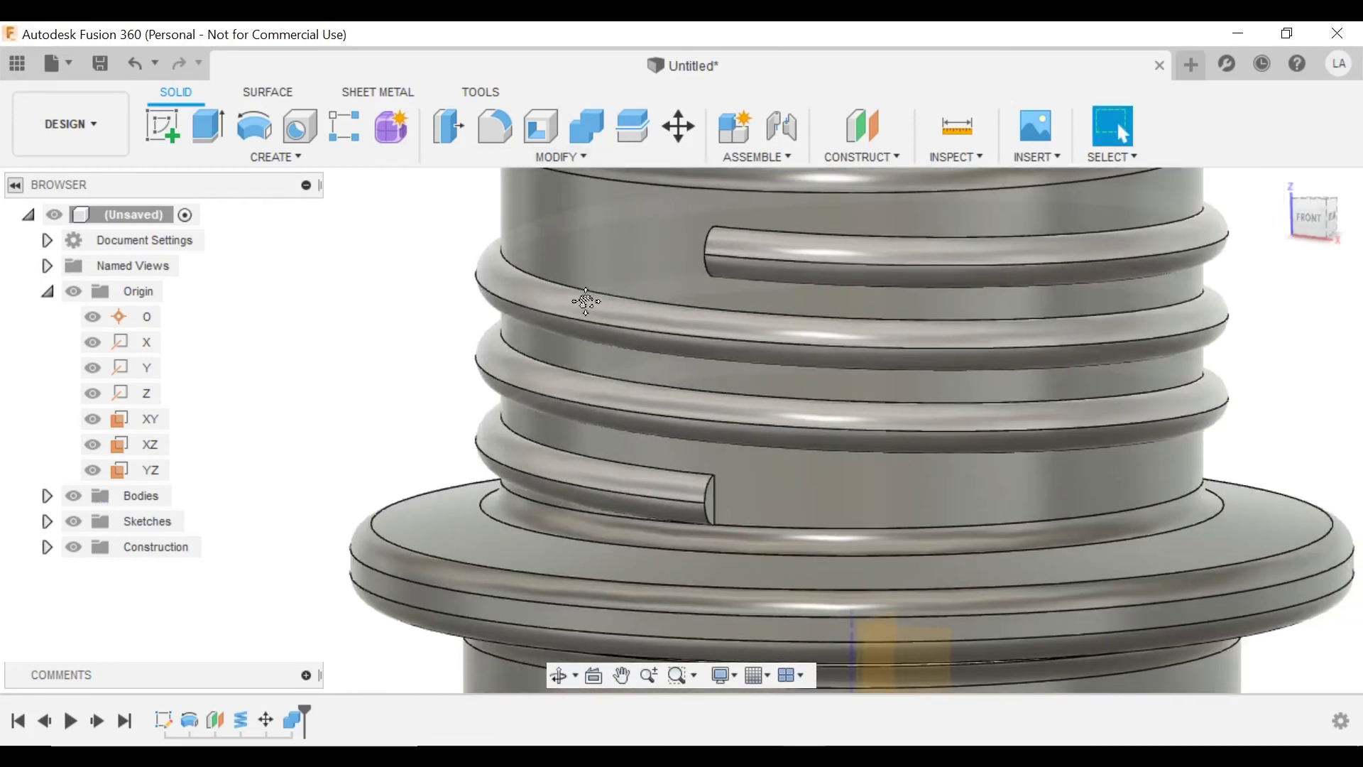
{"action": "left_click", "coordinate": [501, 142]}
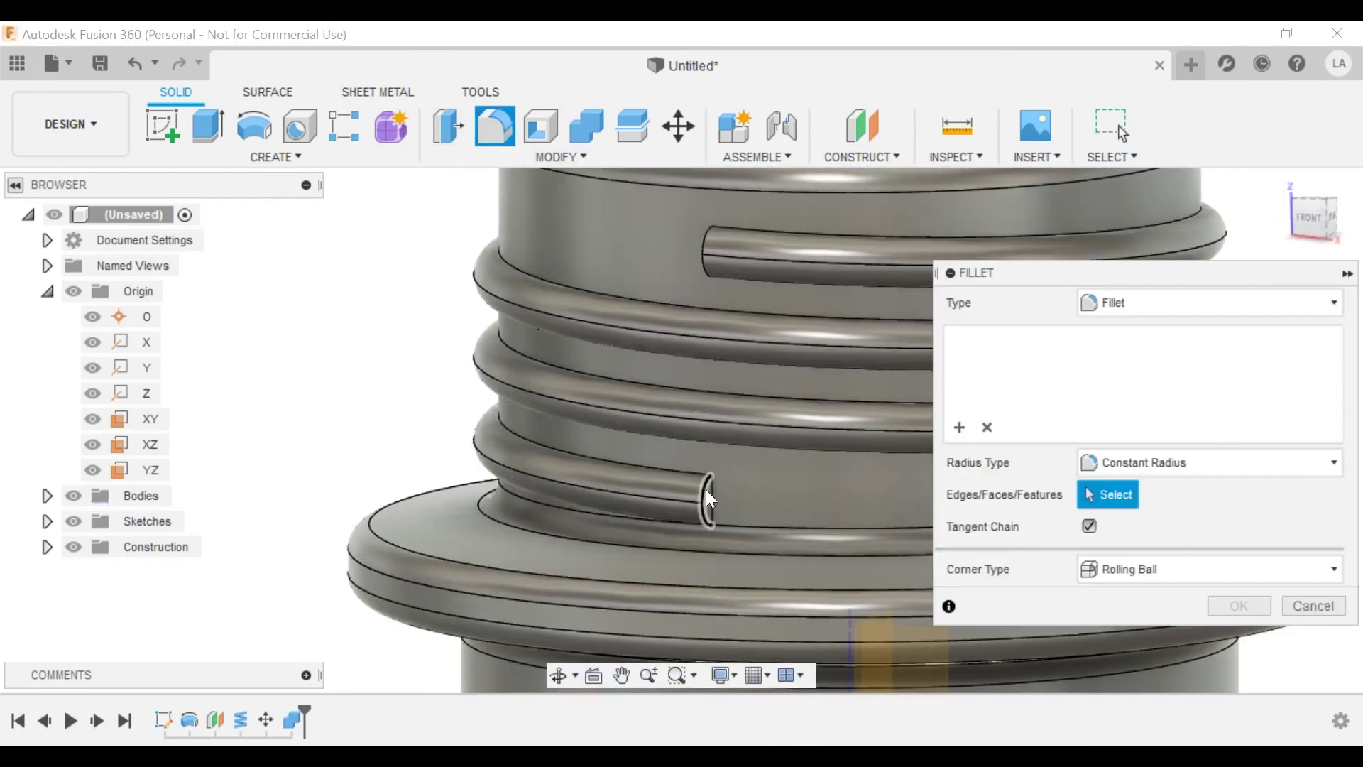
{"action": "left_click", "coordinate": [706, 489]}
{"action": "left_click", "coordinate": [710, 236]}
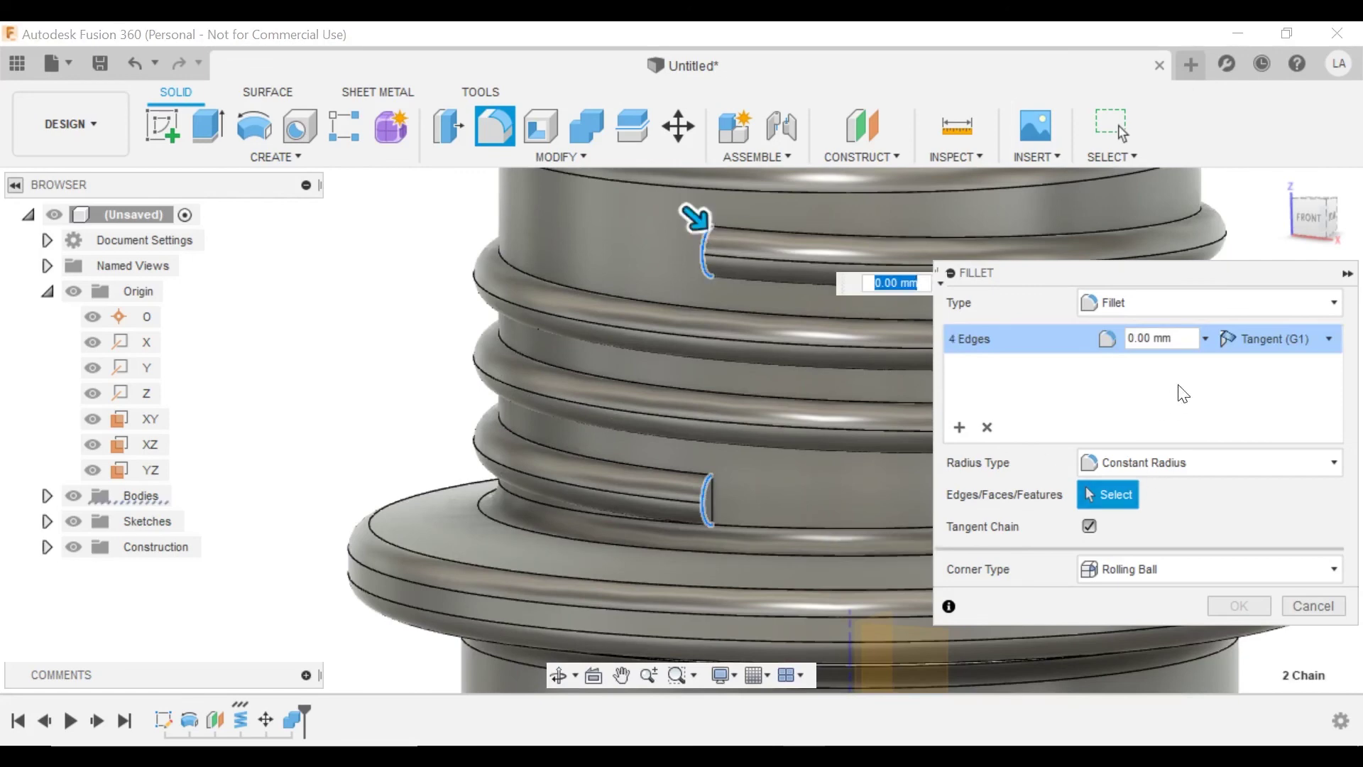
{"action": "left_click", "coordinate": [1152, 338]}
{"action": "left_click_drag", "start_coordinate": [1178, 338], "coordinate": [1048, 342]}
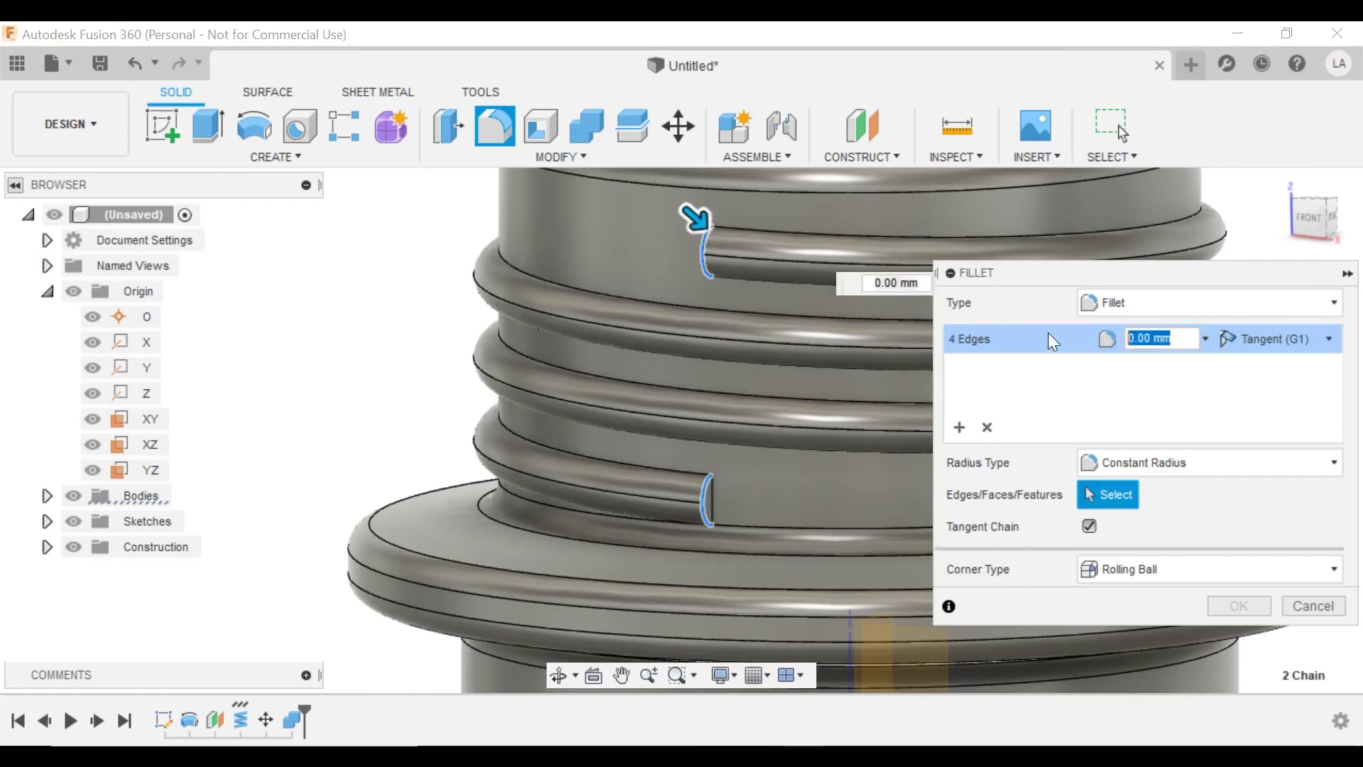
{"action": "type", "text": ".8"}
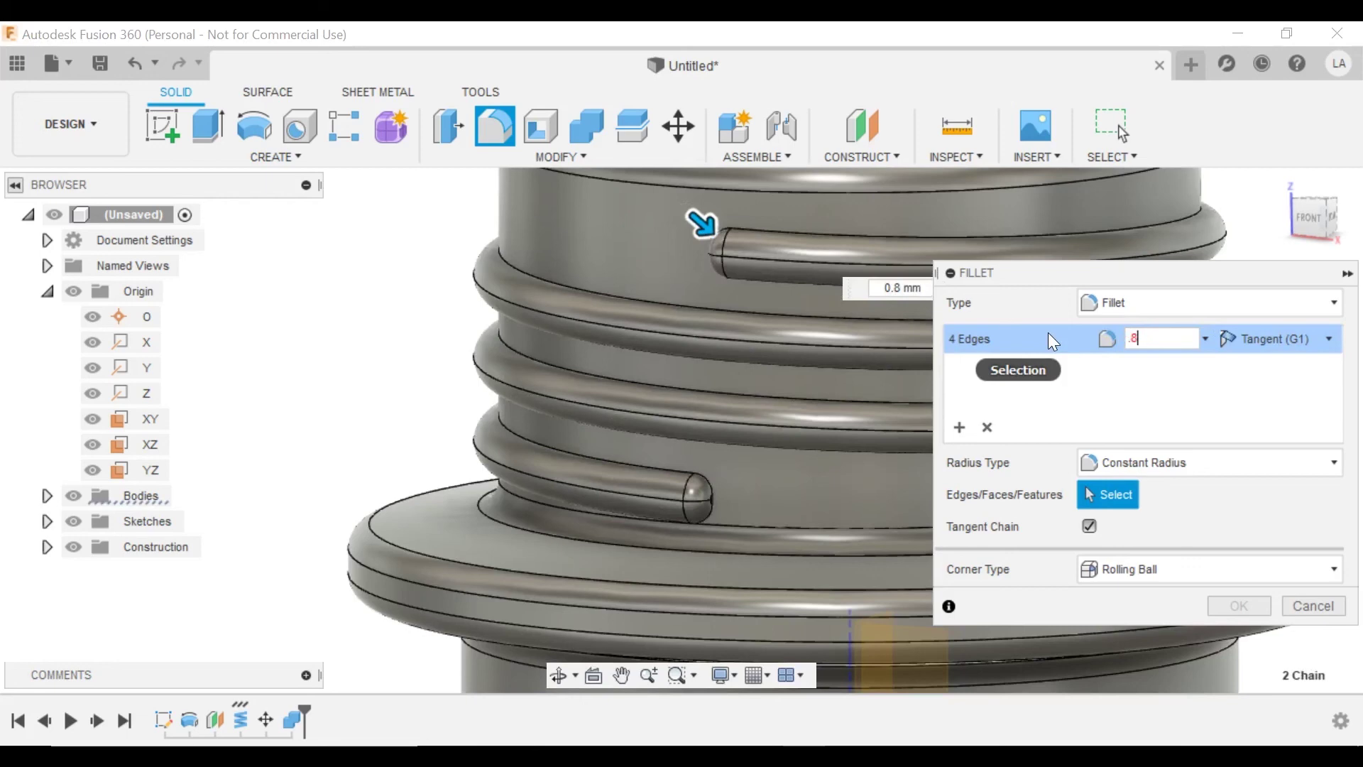
{"action": "left_click", "coordinate": [1239, 606]}
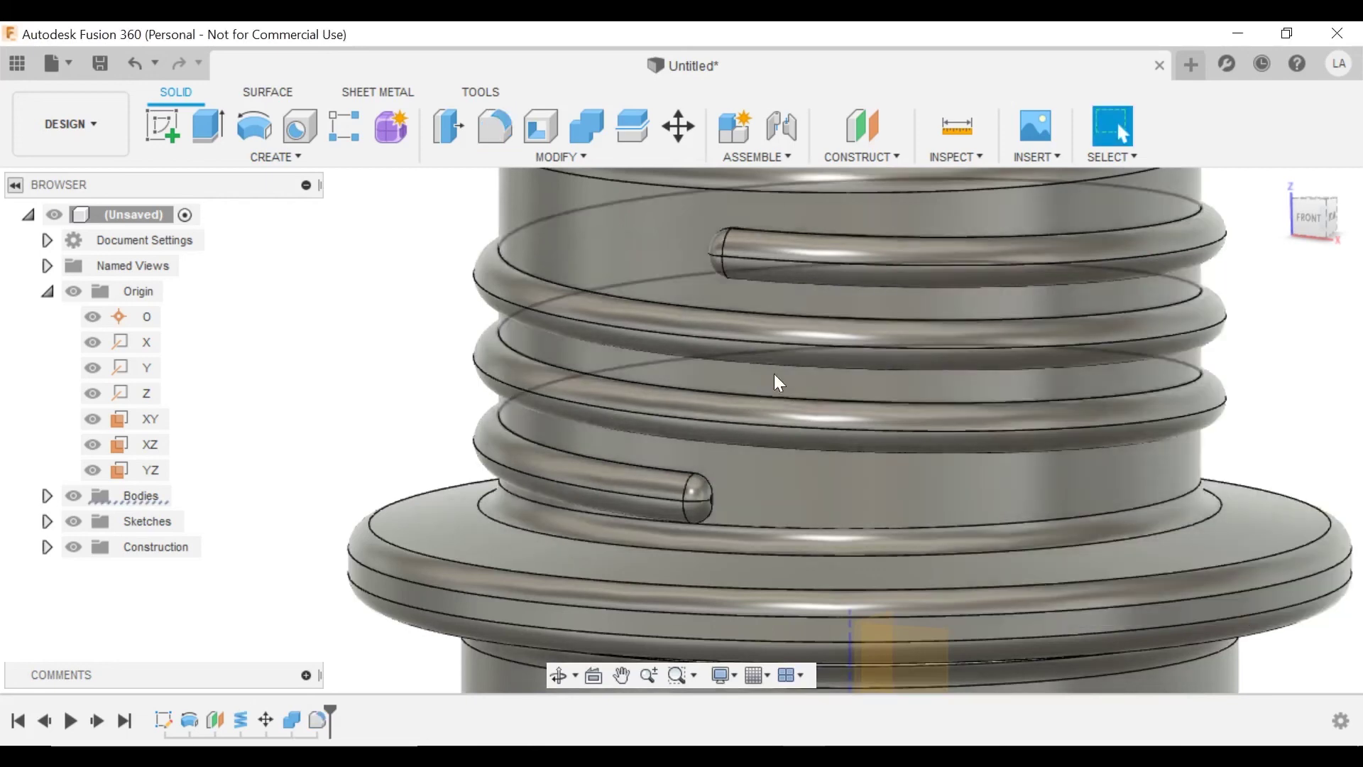
{"action": "scroll", "coordinate": [815, 334], "scroll_direction": "down", "scroll_amount": 5}
{"action": "middle_click_drag", "start_coordinate": [862, 315], "coordinate": [703, 298], "text": "shift"}
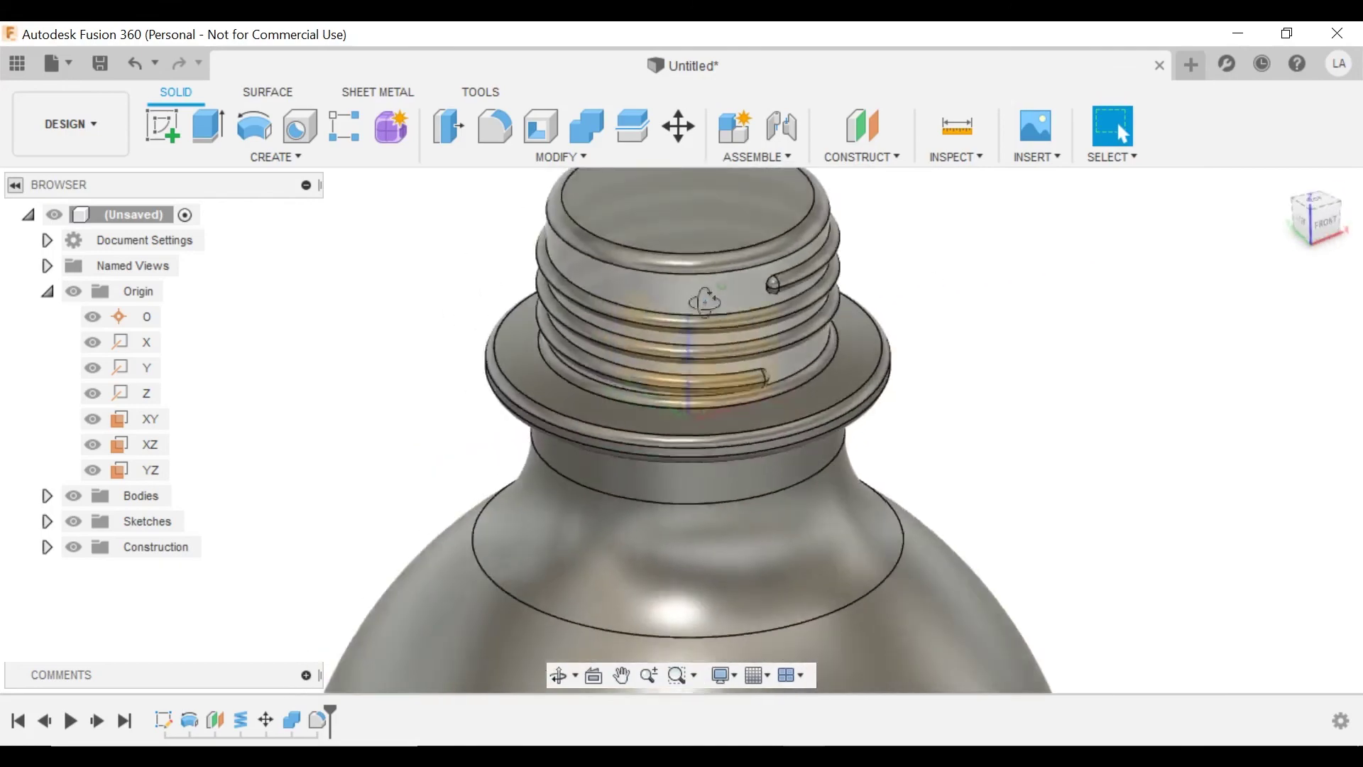
{"action": "scroll", "coordinate": [852, 312], "scroll_direction": "up", "scroll_amount": 6}
{"action": "middle_click_drag", "start_coordinate": [818, 330], "coordinate": [701, 382], "text": "shift"}
{"action": "scroll", "coordinate": [724, 320], "scroll_direction": "down", "scroll_amount": 5}
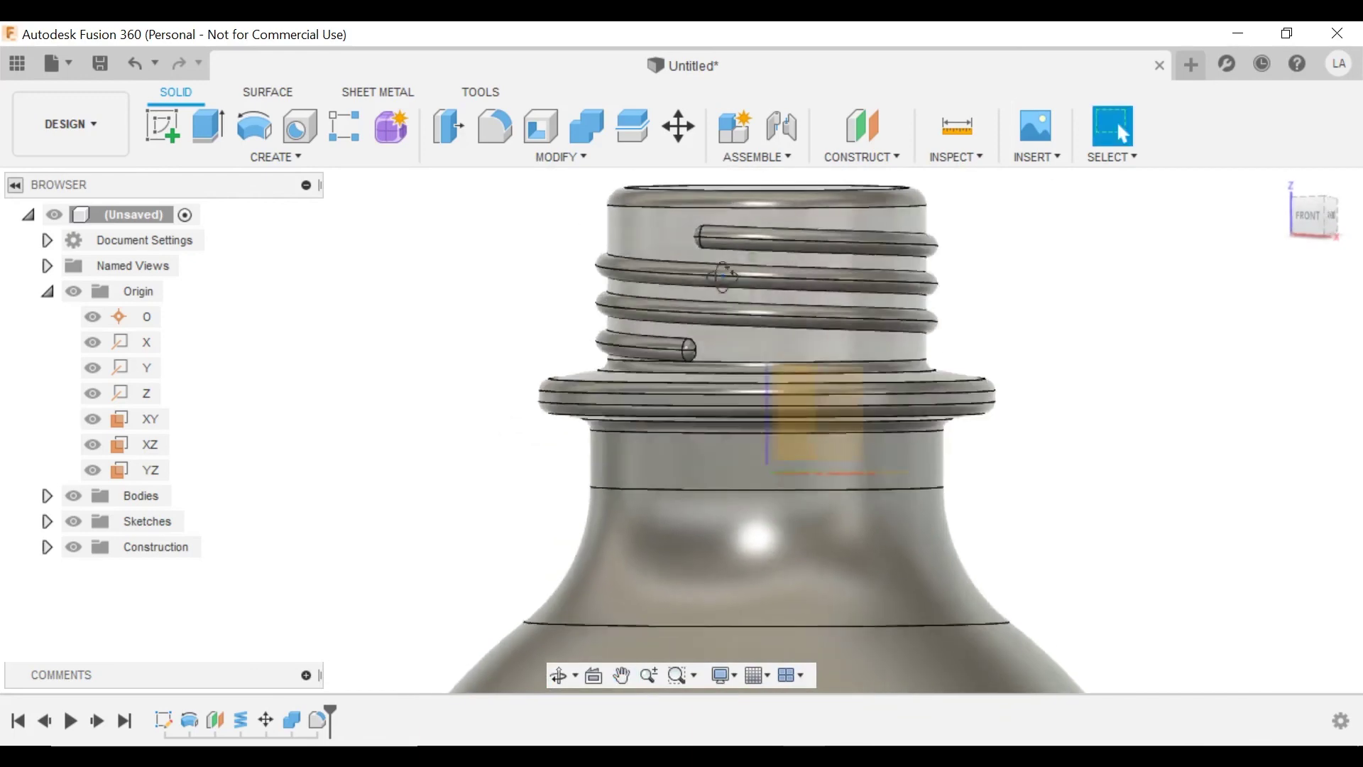
{"action": "middle_click_drag", "start_coordinate": [1185, 317], "coordinate": [915, 353]}
{"action": "scroll", "coordinate": [915, 353], "scroll_direction": "down", "scroll_amount": 10}
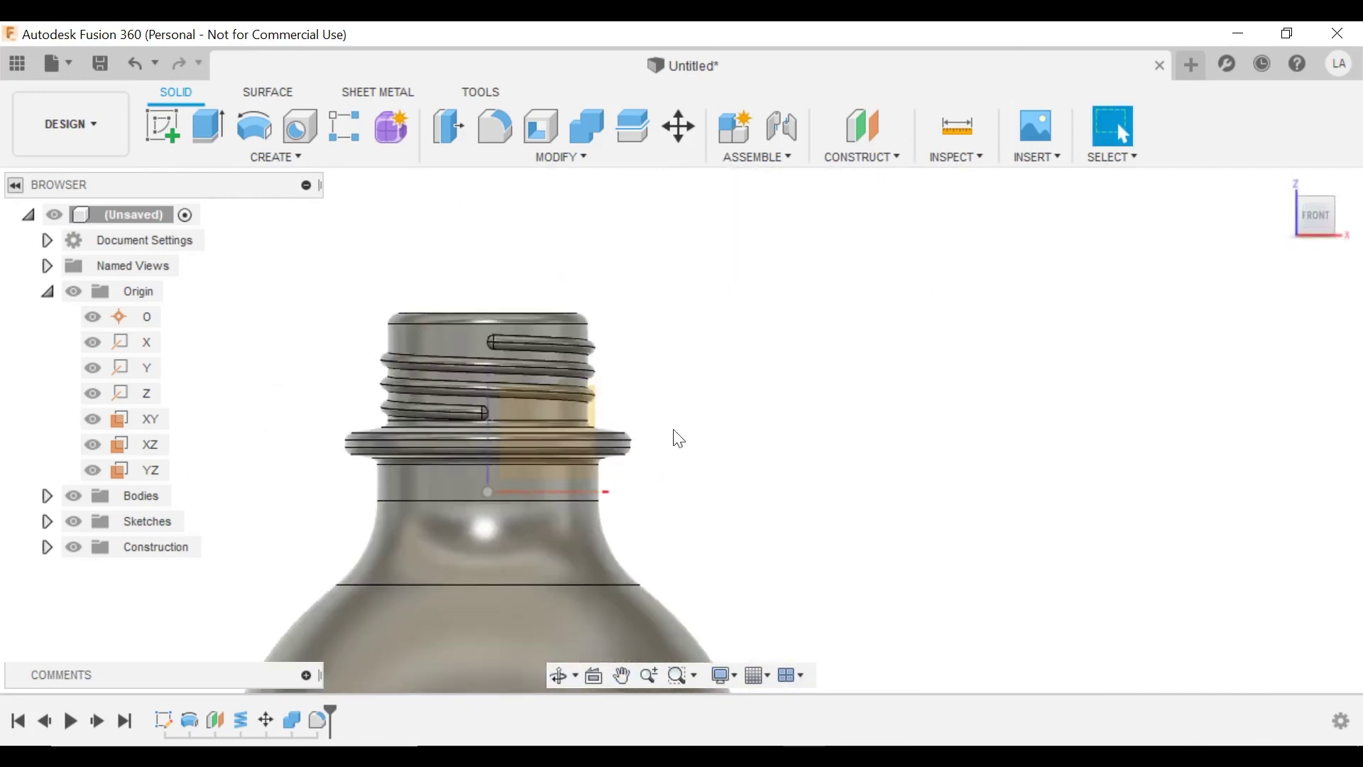
{"action": "middle_click_drag", "start_coordinate": [669, 408], "coordinate": [783, 311]}
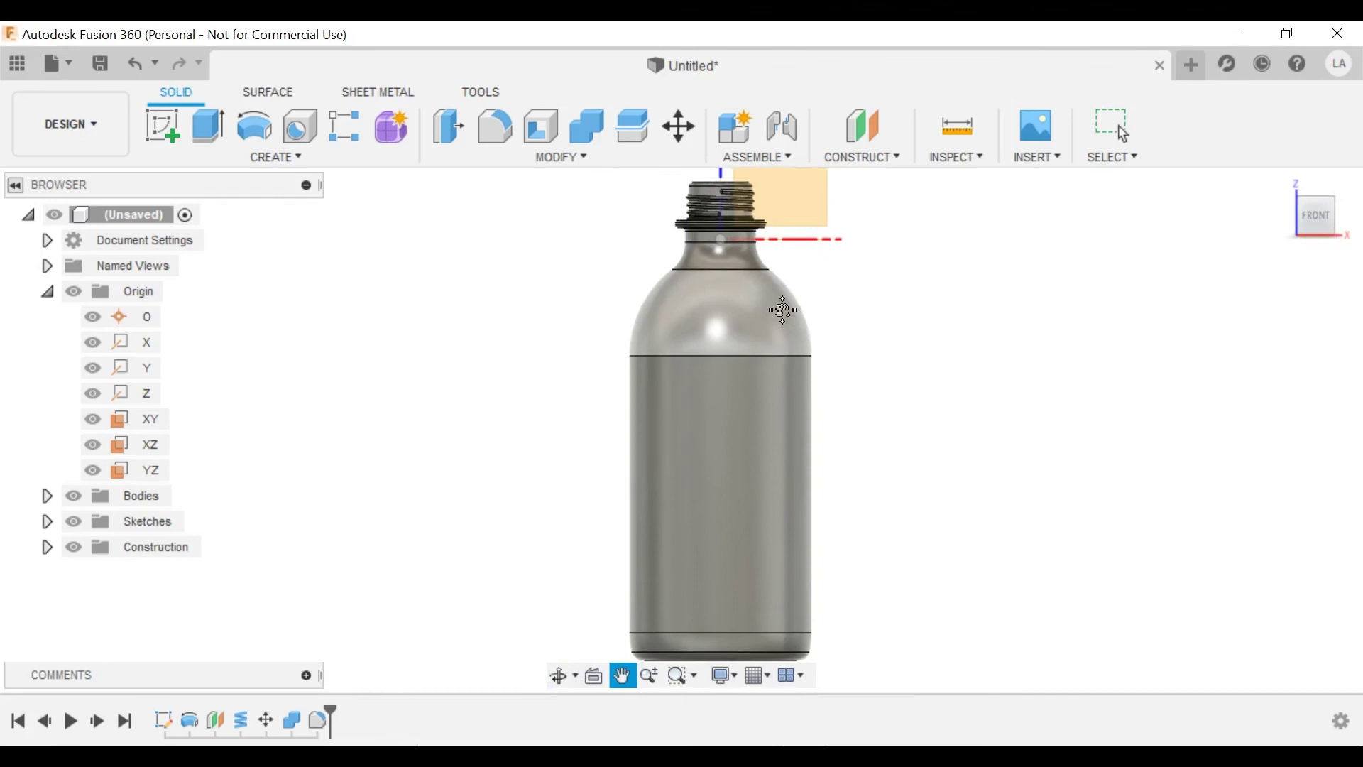